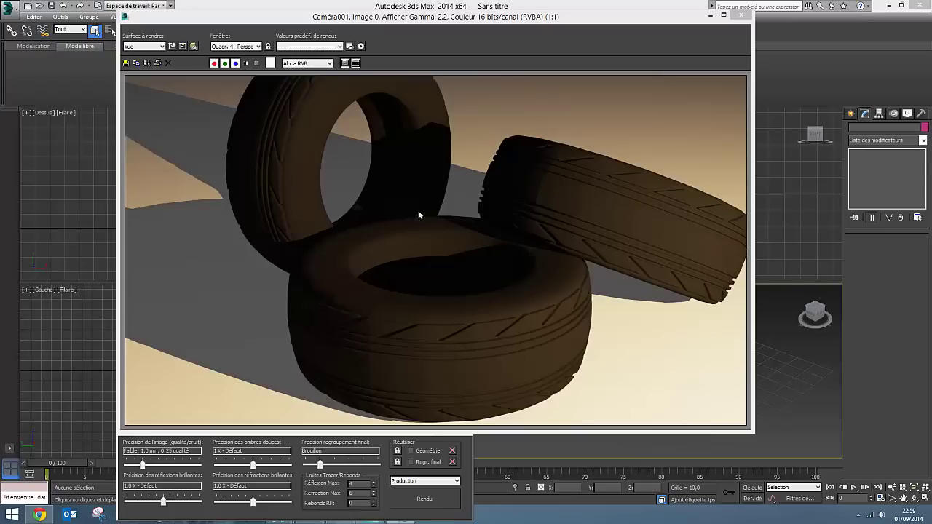
# Close the tyre render and maximize the empty Left viewport with Alt+W
pyautogui.moveTo(386, 17)
pyautogui.mouseDown()
pyautogui.moveTo(414, 21)
pyautogui.moveTo(360, 34)
pyautogui.moveTo(358, 75)
pyautogui.moveTo(398, 77)
pyautogui.moveTo(399, 65)
pyautogui.mouseUp()
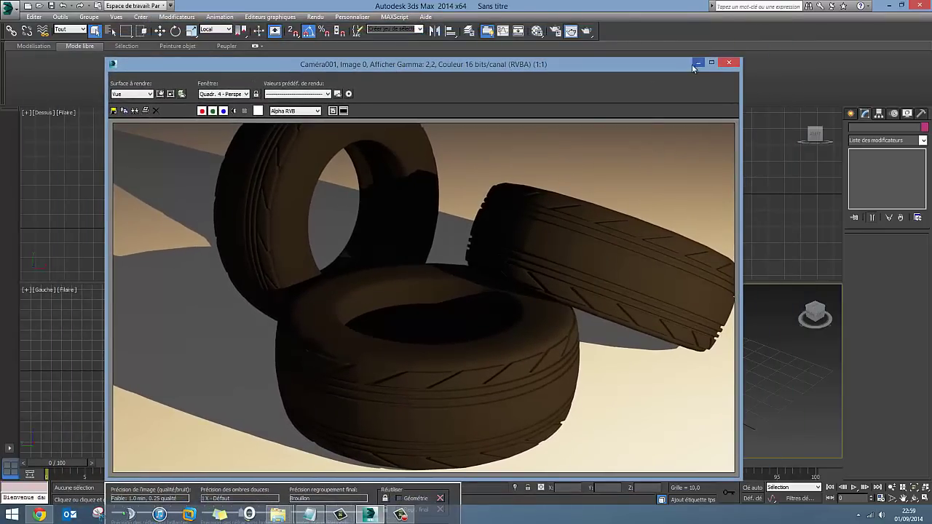
pyautogui.click(729, 65)
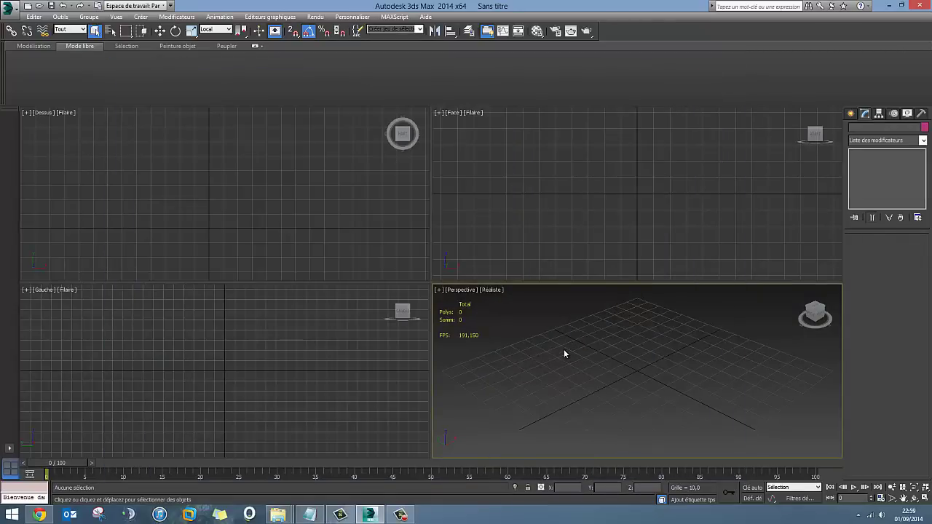
pyautogui.moveTo(651, 364)
pyautogui.mouseDown(button='middle')
pyautogui.moveTo(585, 350)
pyautogui.moveTo(618, 350)
pyautogui.mouseUp(button='middle')
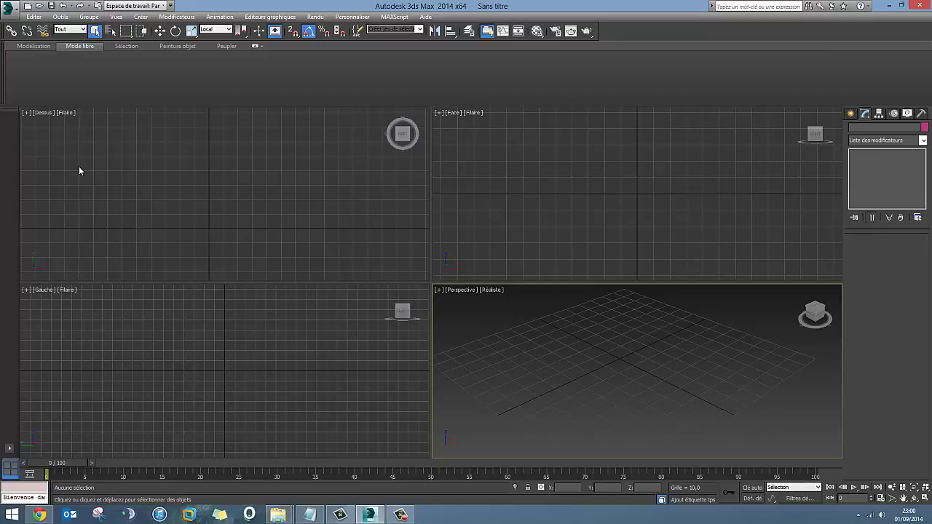
pyautogui.moveTo(220, 374)
pyautogui.mouseDown(button='middle')
pyautogui.moveTo(235, 375)
pyautogui.moveTo(215, 369)
pyautogui.mouseUp(button='middle')
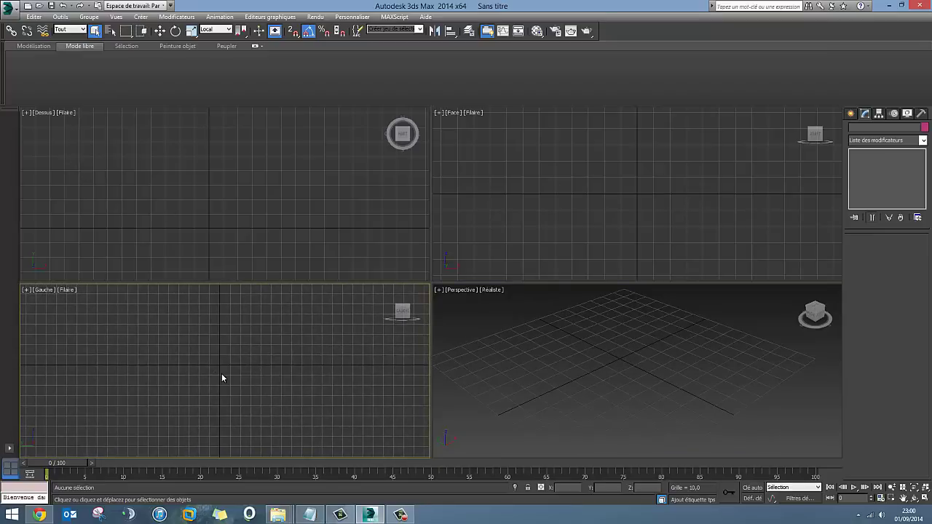
pyautogui.hotkey('alt', 'w')
pyautogui.moveTo(393, 285); pyautogui.dragTo(446, 281, button='middle')
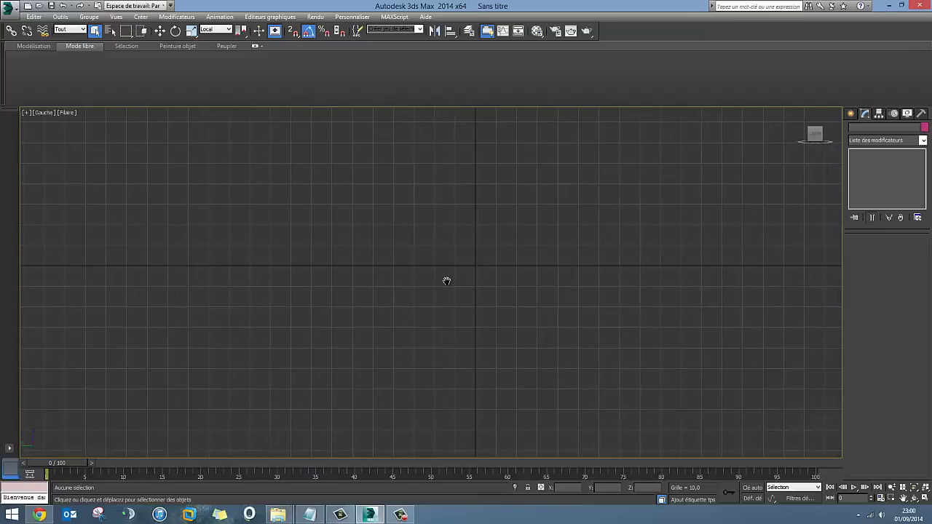
# Draw a 40 × 80 Rectangle spline in the Left view with 2.5 Snaps on
pyautogui.click(853, 114)
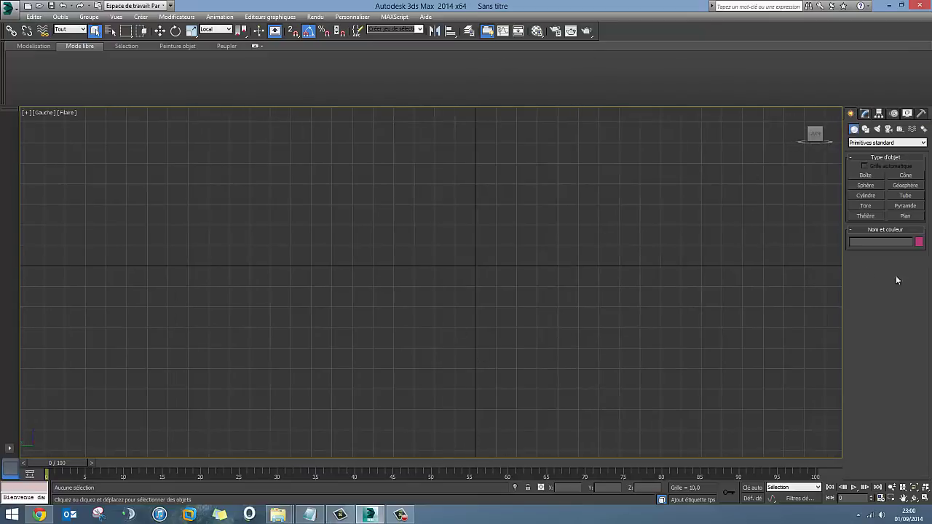
pyautogui.click(865, 130)
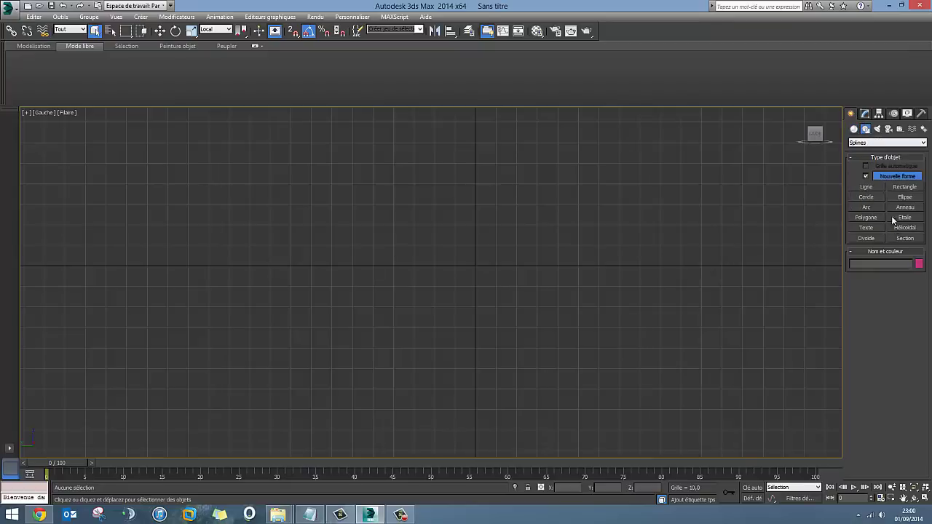
pyautogui.click(905, 187)
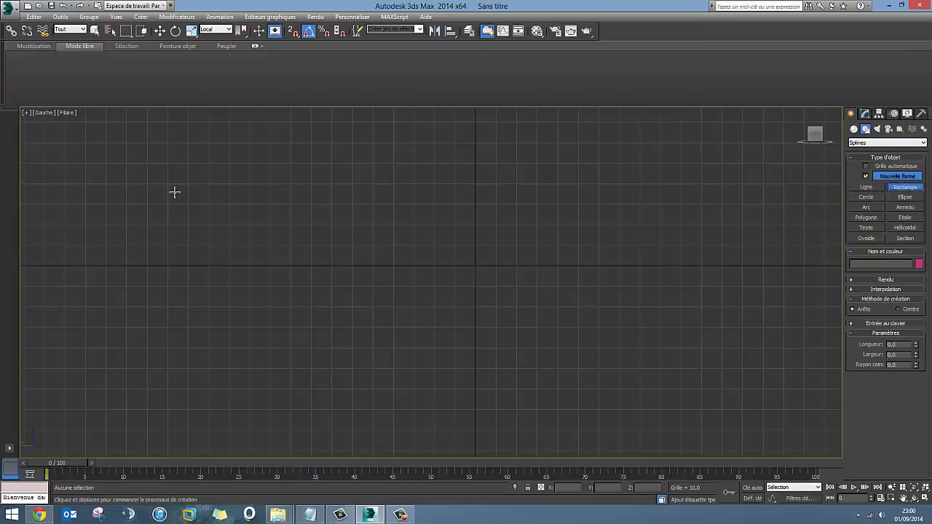
pyautogui.click(291, 30)
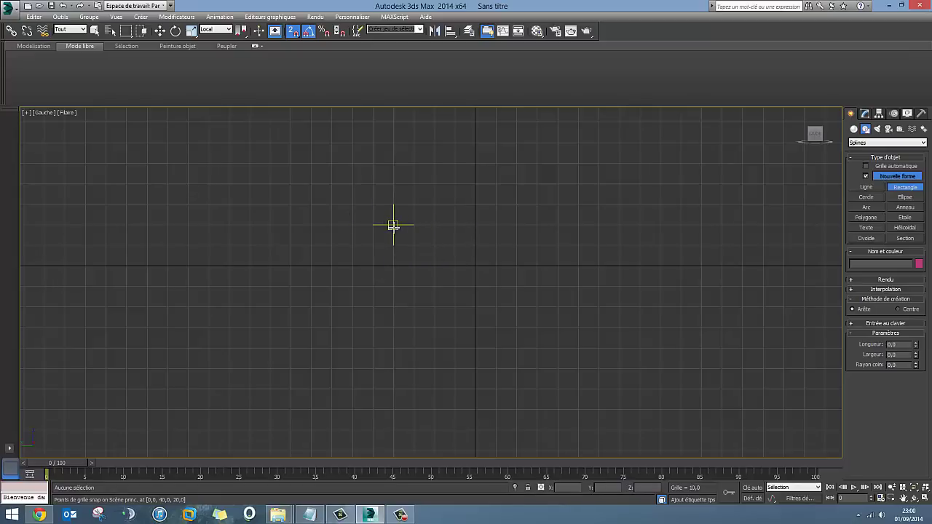
pyautogui.moveTo(394, 225); pyautogui.dragTo(474, 265)
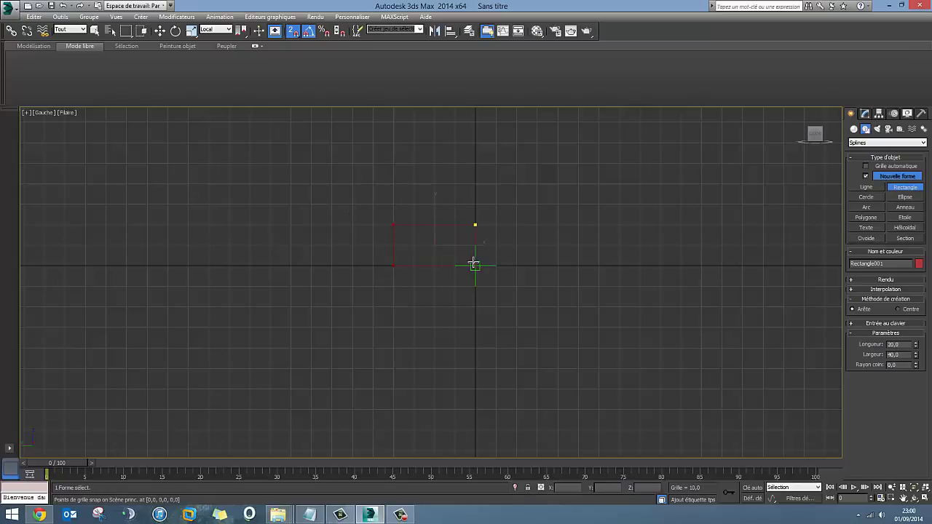
pyautogui.moveTo(474, 265)
pyautogui.mouseDown()
pyautogui.moveTo(554, 263)
pyautogui.moveTo(558, 307)
pyautogui.mouseUp()
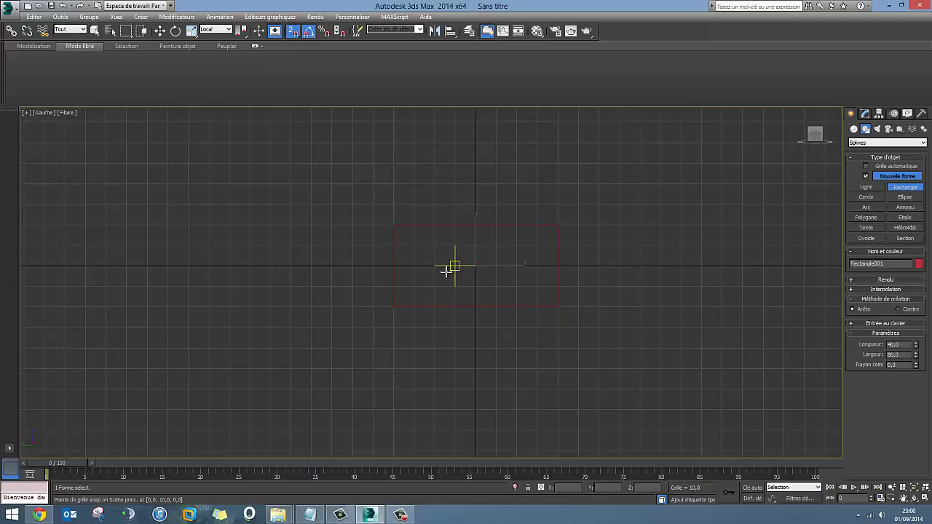
# Check the rectangle from an orbited angle, return to Left view, disable snaps and pick Select and Move
pyautogui.scroll(2, 446, 271)
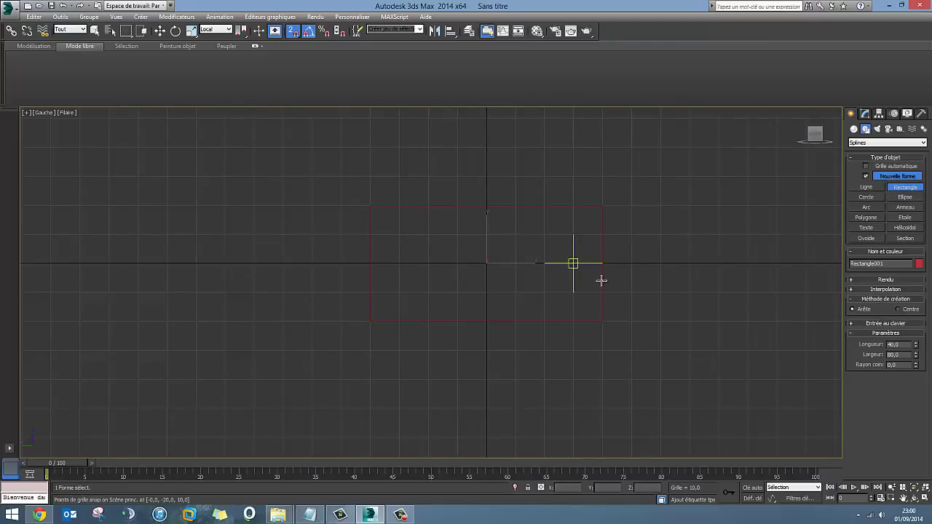
pyautogui.moveTo(658, 282)
pyautogui.keyDown('alt'); pyautogui.mouseDown(button='middle')
pyautogui.moveTo(424, 223)
pyautogui.moveTo(455, 230)
pyautogui.moveTo(641, 172)
pyautogui.mouseUp(button='middle'); pyautogui.keyUp('alt')
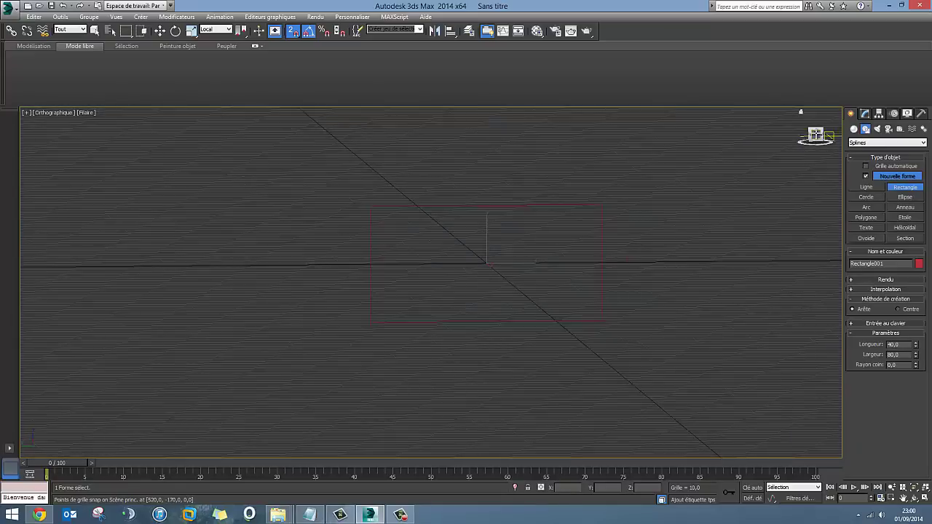
pyautogui.press('l')
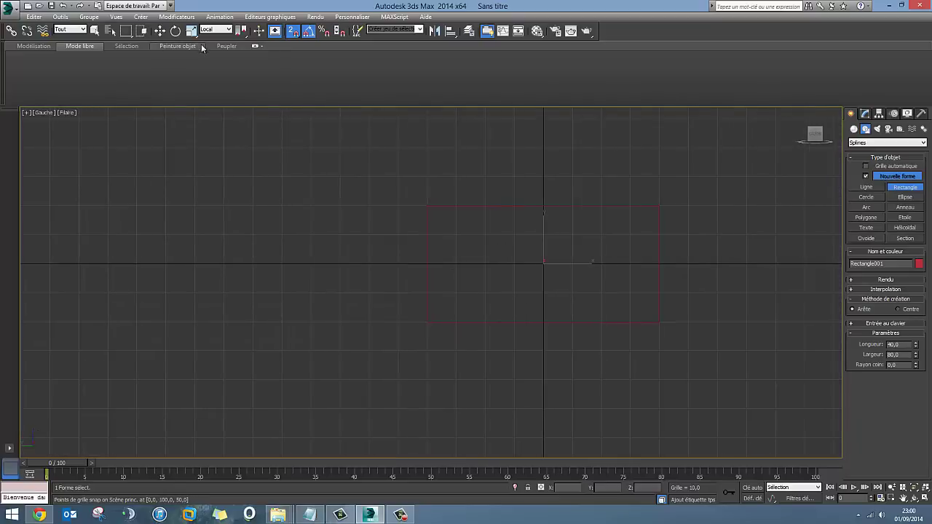
pyautogui.click(298, 34)
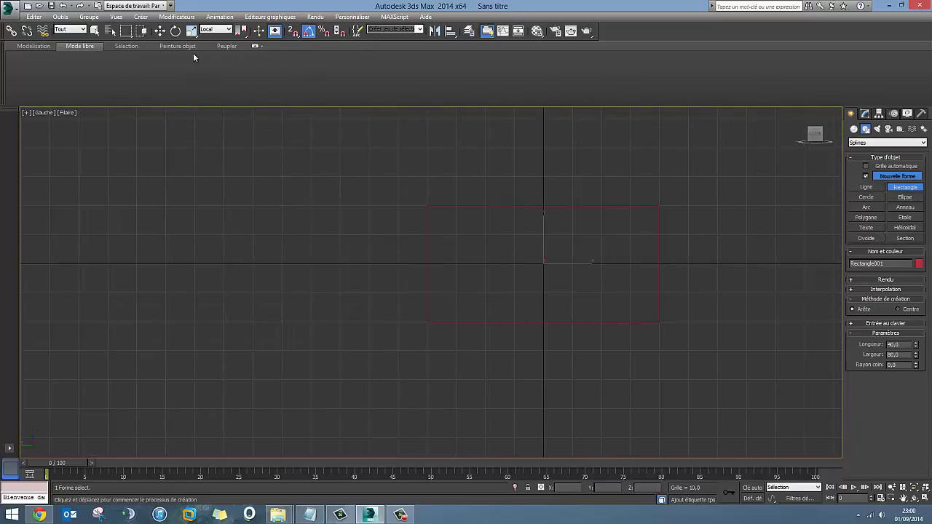
pyautogui.click(159, 31)
pyautogui.scroll(4, 560, 295)
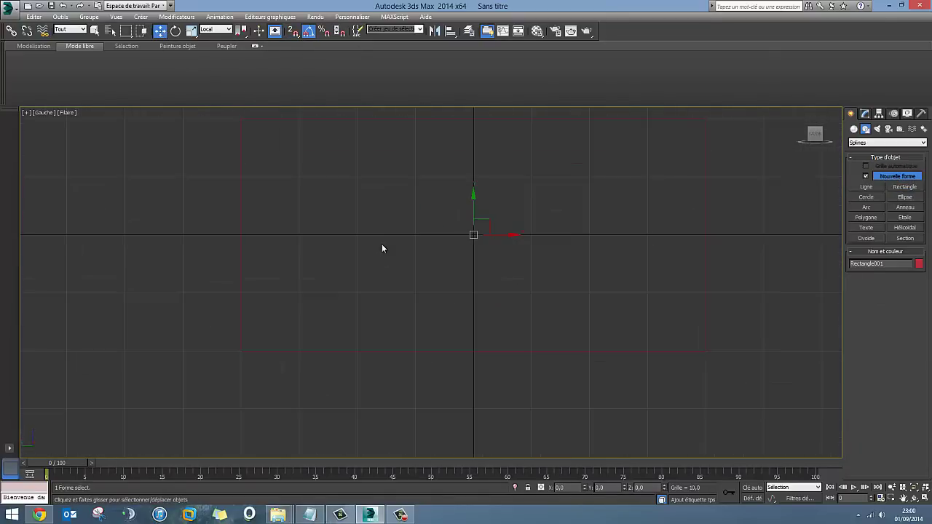
# Convert Rectangle001 to an Editable Poly and select its top and bottom edges
pyautogui.scroll(-2, 408, 246)
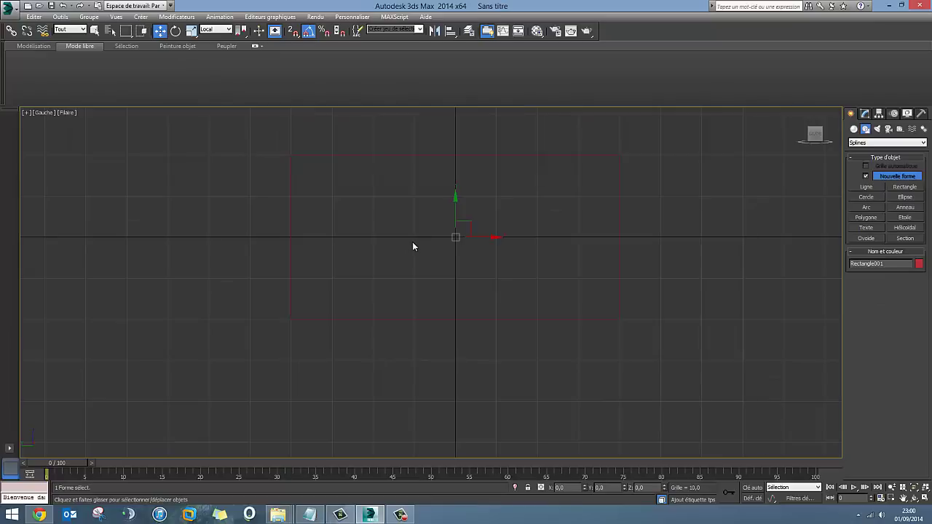
pyautogui.click(865, 115)
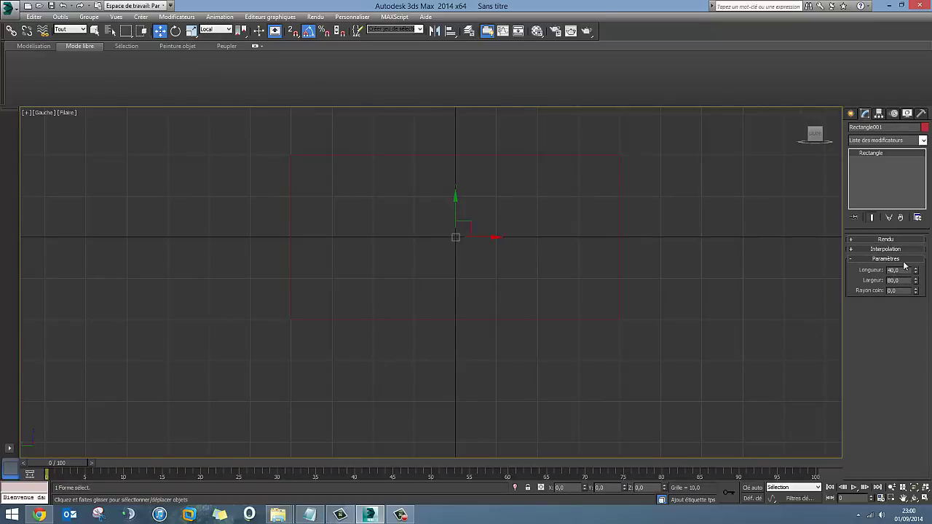
pyautogui.rightClick(874, 153)
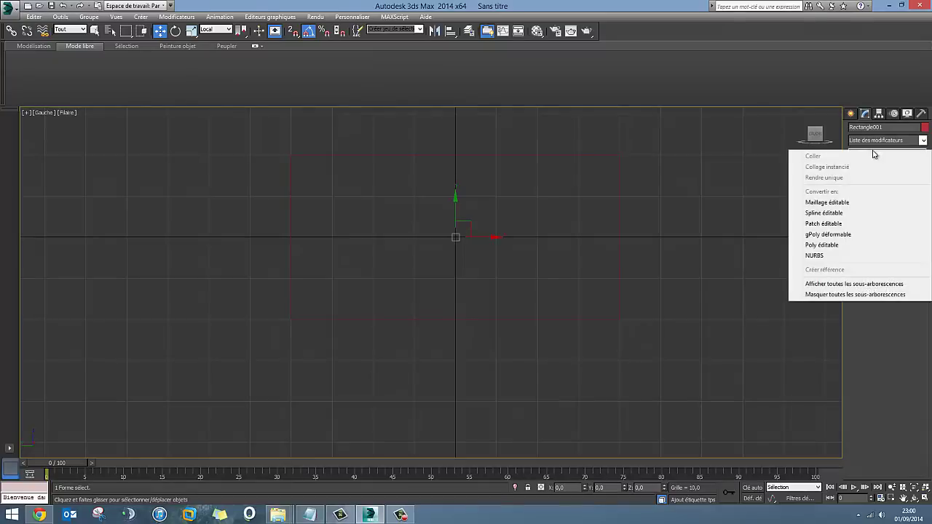
pyautogui.click(834, 246)
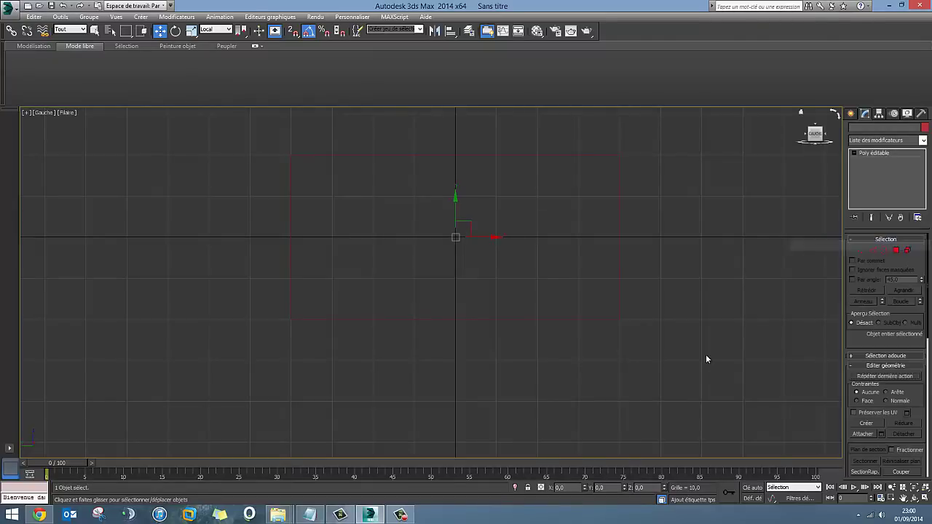
pyautogui.click(873, 250)
pyautogui.moveTo(437, 245)
pyautogui.mouseDown(button='middle')
pyautogui.moveTo(534, 233)
pyautogui.moveTo(498, 220)
pyautogui.mouseUp(button='middle')
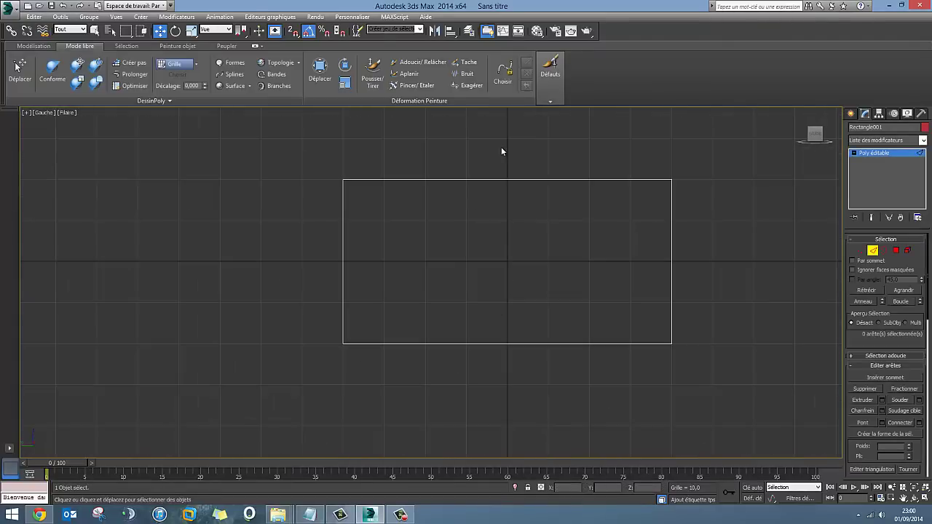
pyautogui.moveTo(551, 398); pyautogui.dragTo(548, 350)
pyautogui.moveTo(512, 255)
pyautogui.mouseDown(button='middle')
pyautogui.moveTo(598, 258)
pyautogui.moveTo(464, 233)
pyautogui.mouseUp(button='middle')
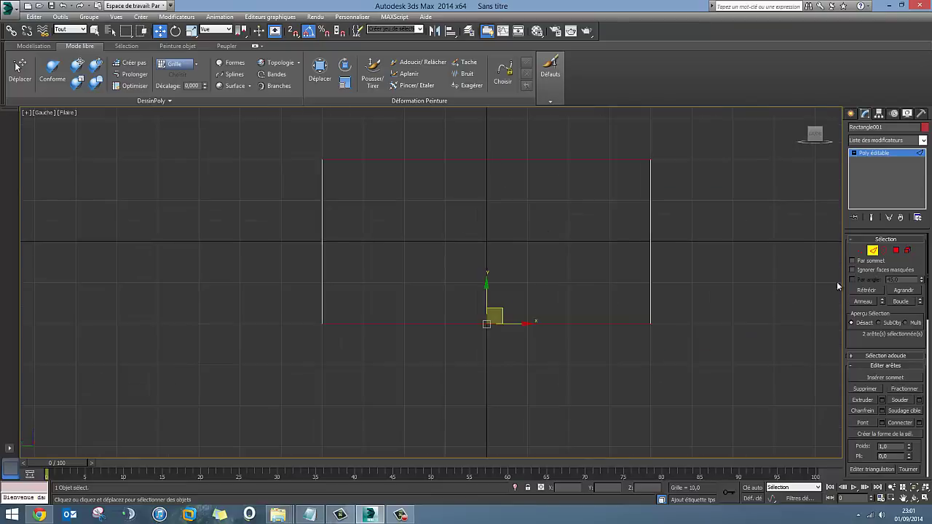
# Connect the top and bottom edges with 2 new vertical edges
pyautogui.click(919, 424)
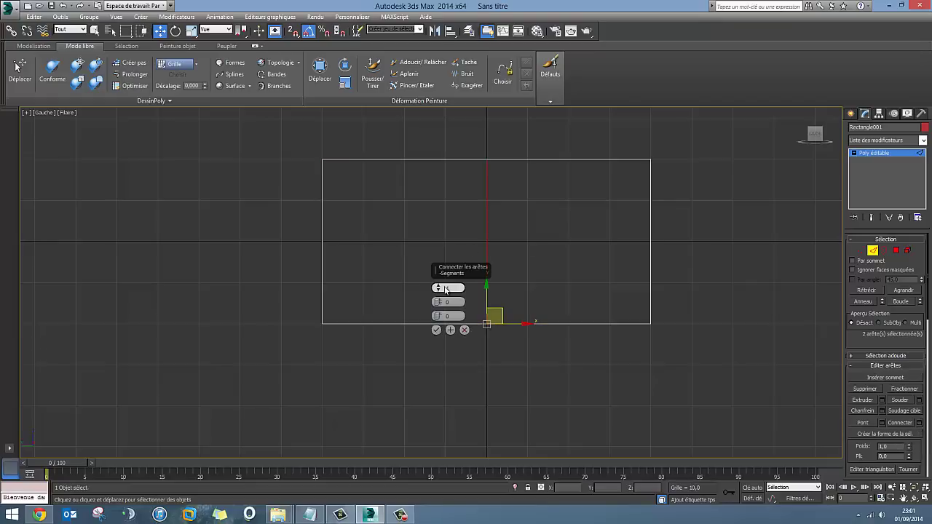
pyautogui.moveTo(439, 289); pyautogui.dragTo(451, 289)
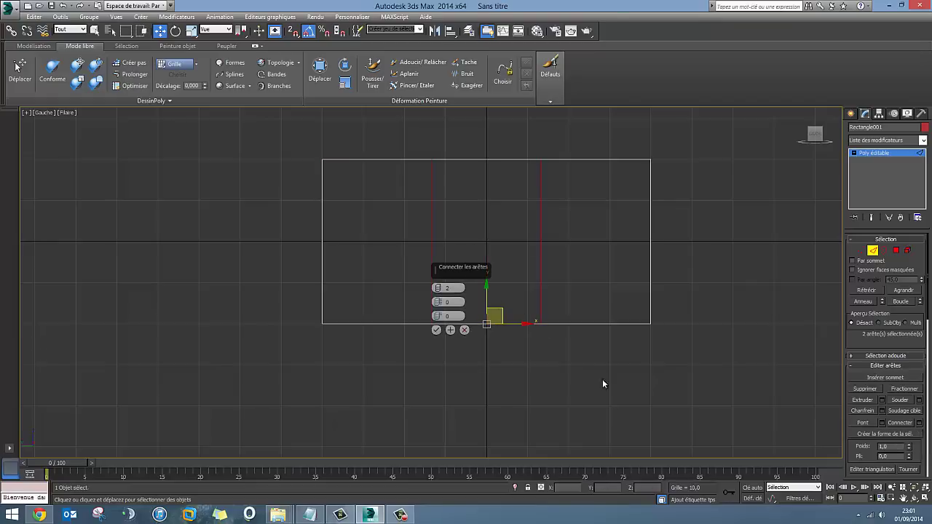
pyautogui.click(437, 331)
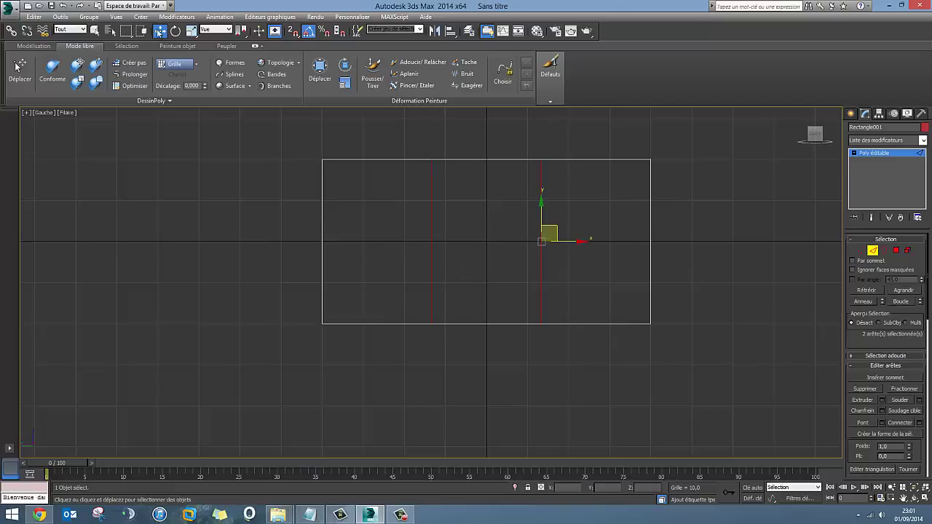
# Scale the four middle vertices in X to squeeze the two edges into a central strip
pyautogui.click(192, 30)
pyautogui.press('1')
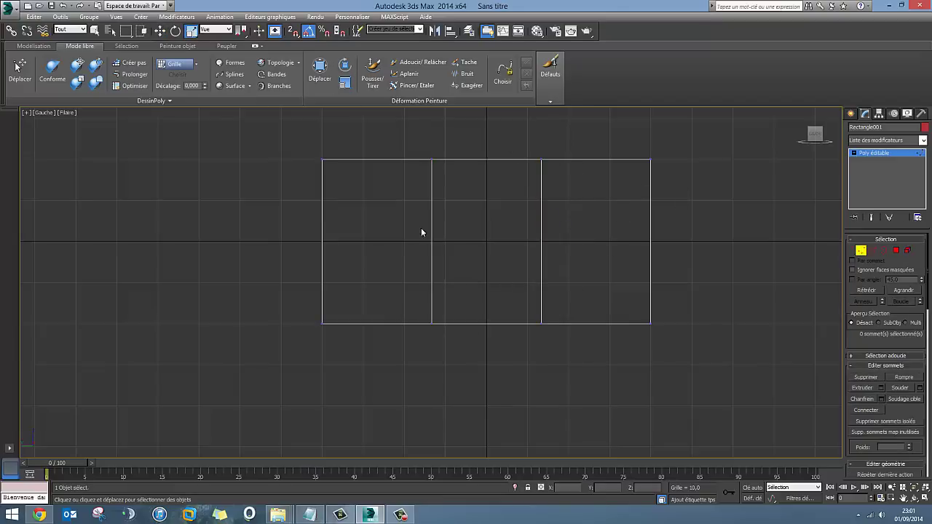
pyautogui.moveTo(427, 131); pyautogui.dragTo(451, 186)
pyautogui.moveTo(565, 417); pyautogui.dragTo(565, 417)
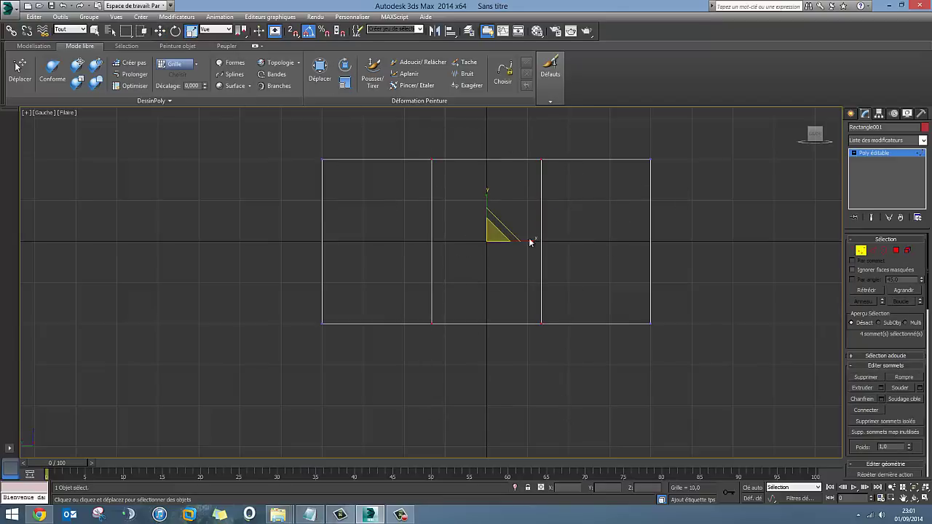
pyautogui.moveTo(528, 241); pyautogui.dragTo(523, 242)
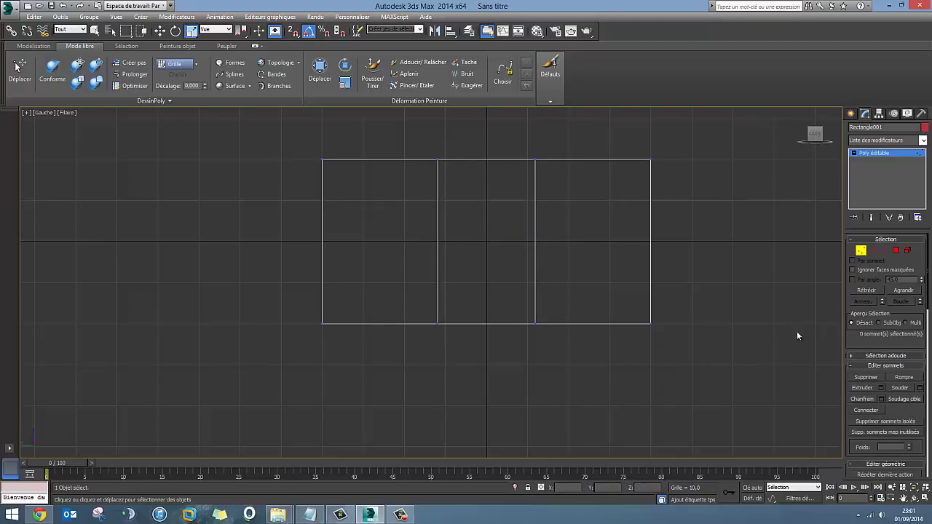
# Select the top and bottom edges of both outer sections
pyautogui.click(873, 250)
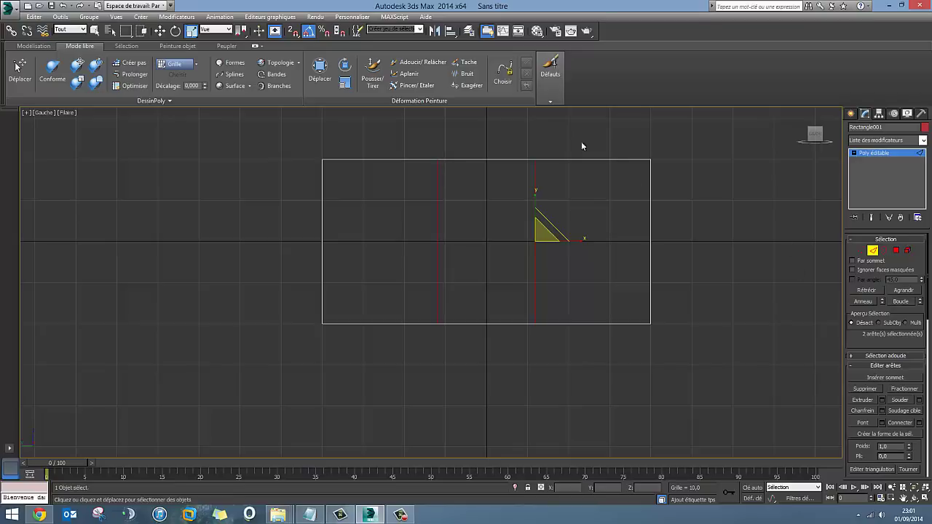
pyautogui.moveTo(620, 409); pyautogui.dragTo(620, 409)
pyautogui.keyDown('ctrl'); pyautogui.moveTo(351, 141); pyautogui.dragTo(386, 421); pyautogui.keyUp('ctrl')
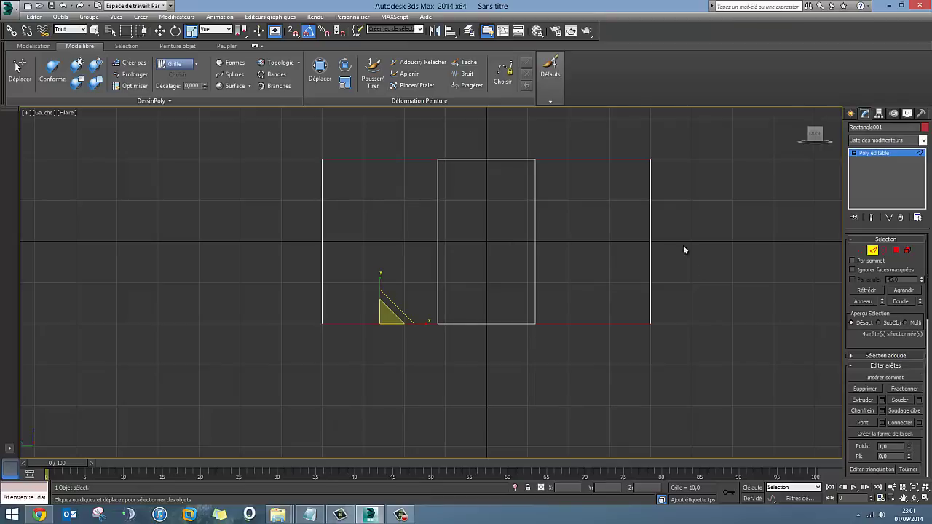
# Connect the outer sections' edges with 1 segment, adding a vertical edge in each
pyautogui.click(920, 422)
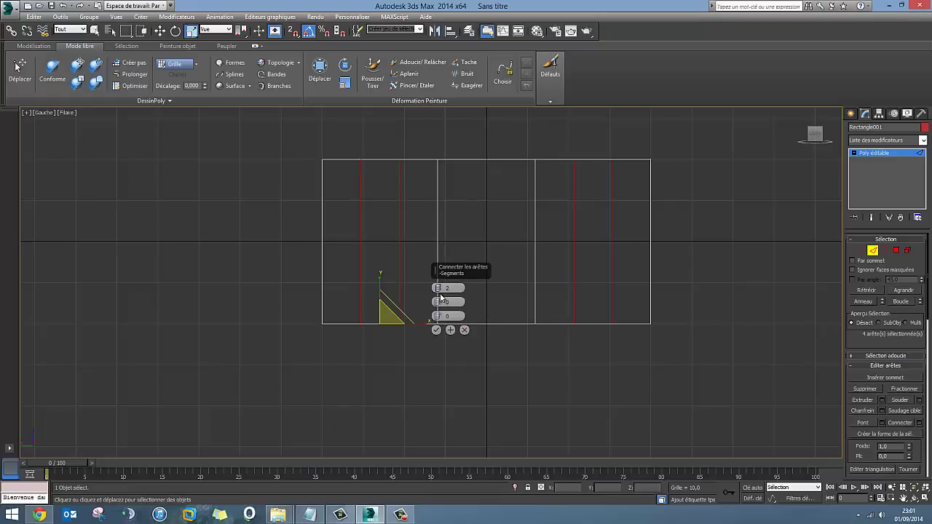
pyautogui.moveTo(448, 288); pyautogui.dragTo(448, 300)
pyautogui.click(437, 288)
pyautogui.click(437, 290)
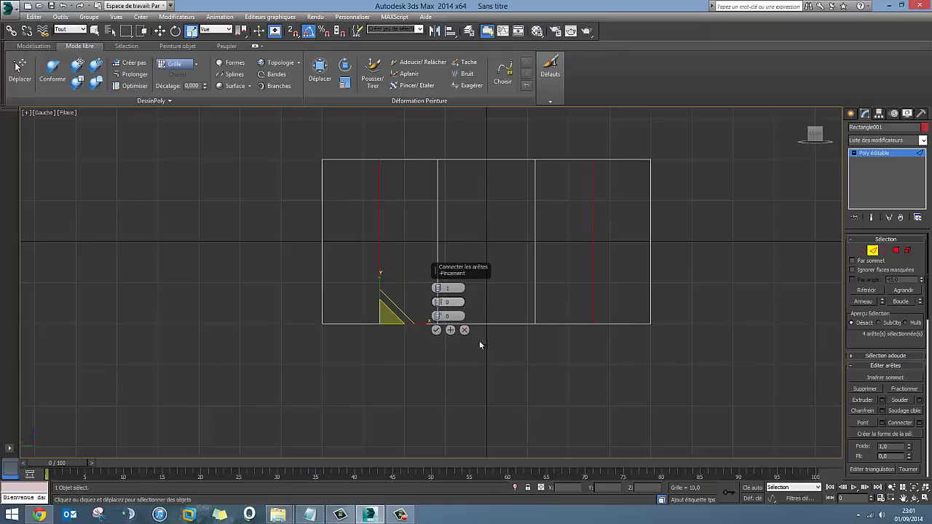
pyautogui.click(436, 330)
# Chamfer the new vertical edges into narrow edge pairs
pyautogui.click(862, 411)
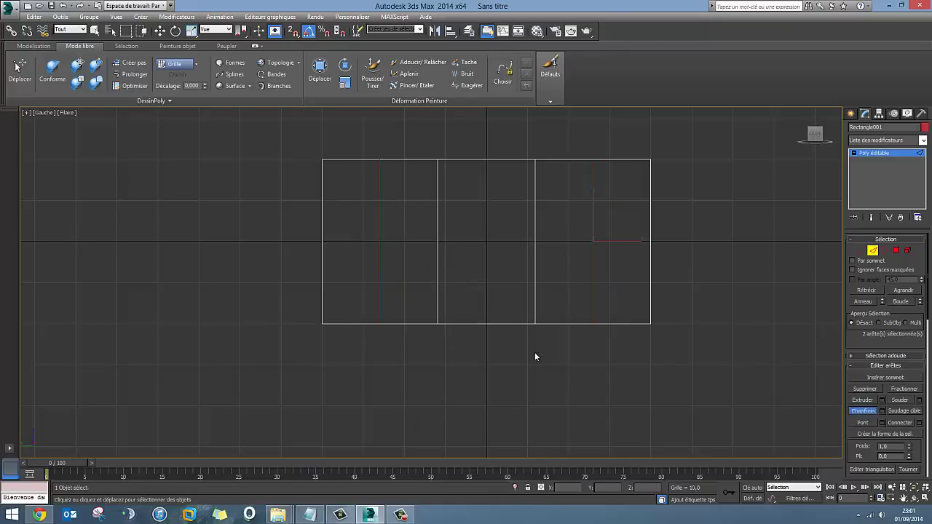
pyautogui.moveTo(593, 289); pyautogui.dragTo(604, 292)
pyautogui.moveTo(602, 292); pyautogui.dragTo(602, 293)
pyautogui.click(594, 247)
# Scale both edge pairs' vertices in X toward the centre, then widen each pair slightly outward
pyautogui.press('1')
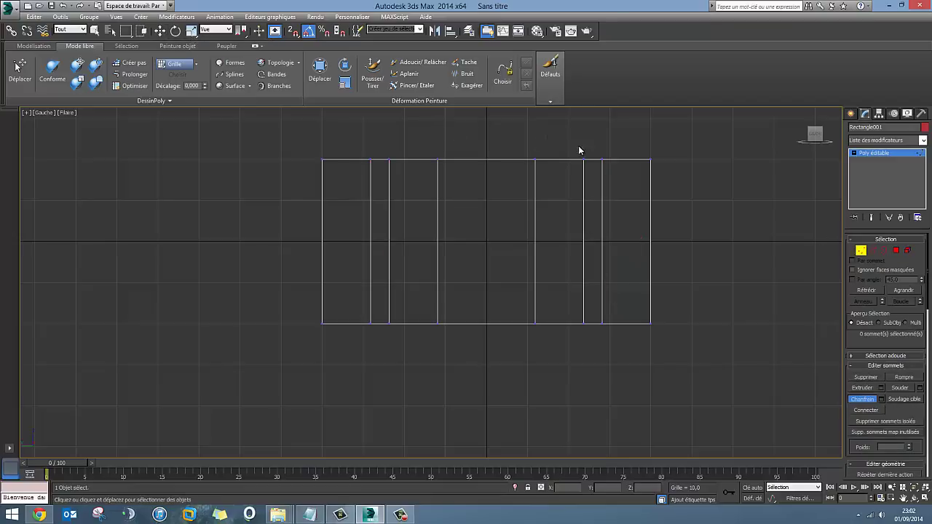
pyautogui.moveTo(620, 371); pyautogui.dragTo(620, 372)
pyautogui.keyDown('ctrl'); pyautogui.moveTo(358, 140); pyautogui.dragTo(408, 381); pyautogui.keyUp('ctrl')
pyautogui.click(191, 30)
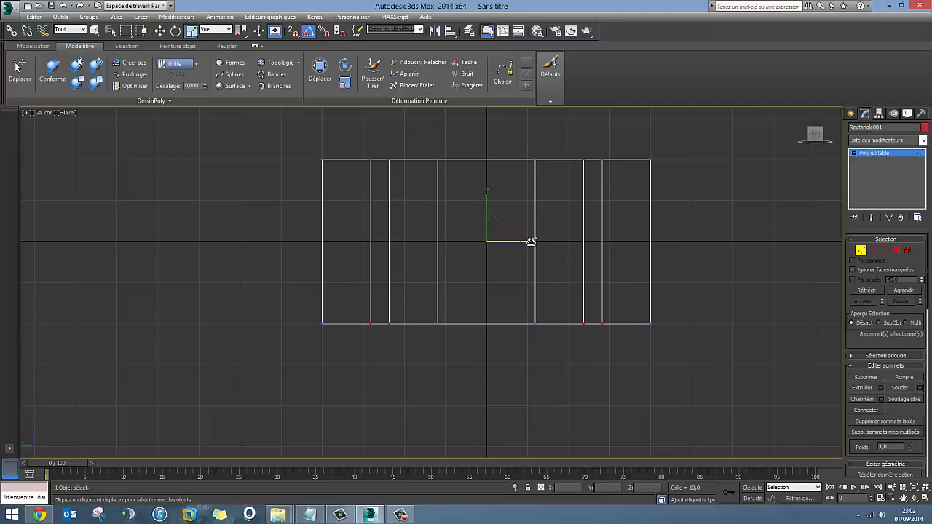
pyautogui.moveTo(530, 242); pyautogui.dragTo(512, 244)
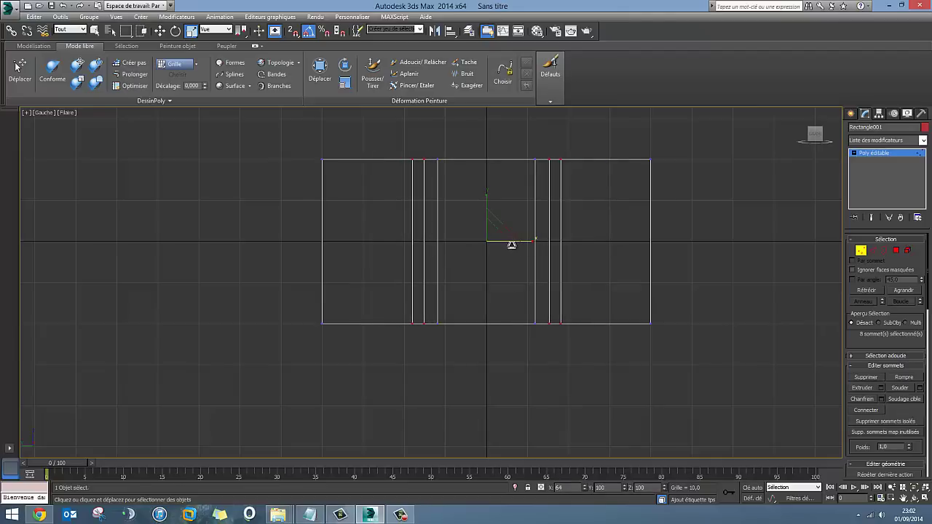
pyautogui.moveTo(512, 244); pyautogui.dragTo(510, 244)
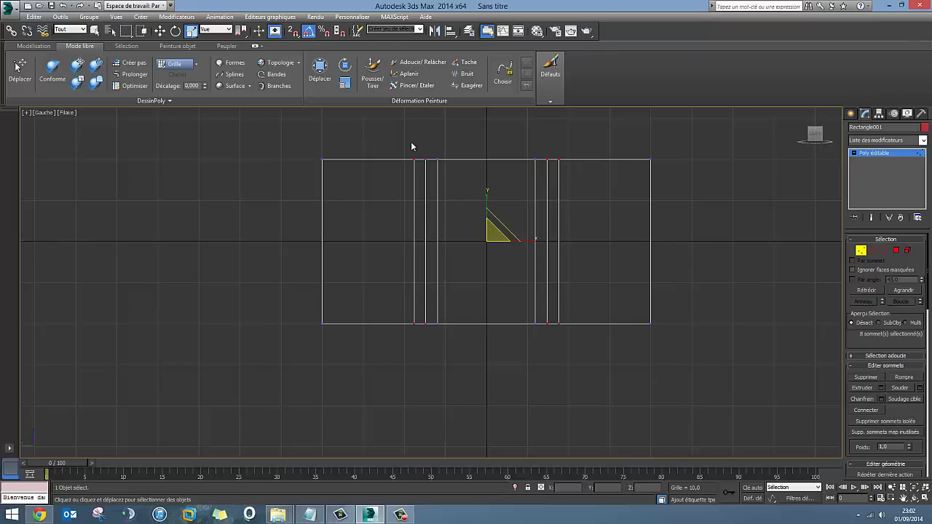
pyautogui.moveTo(417, 143)
pyautogui.mouseDown()
pyautogui.moveTo(555, 358)
pyautogui.moveTo(553, 349)
pyautogui.mouseUp()
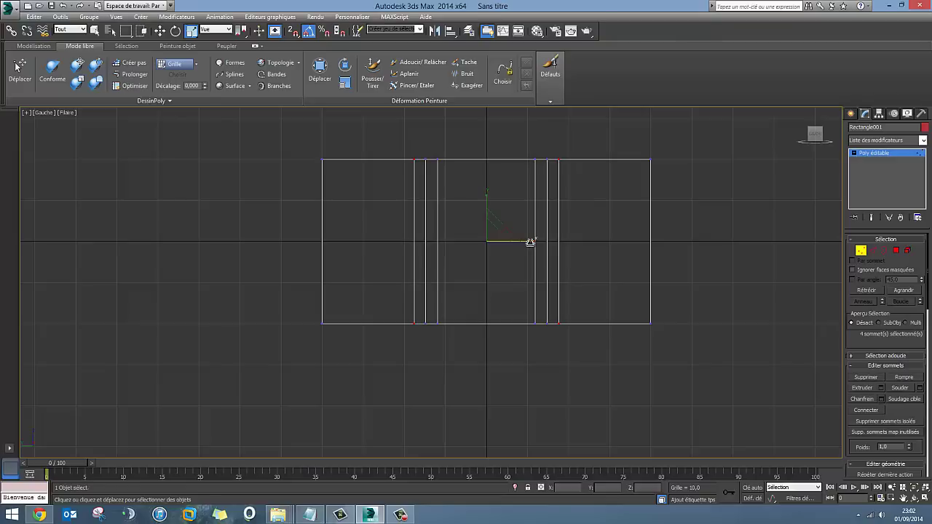
pyautogui.moveTo(530, 242); pyautogui.dragTo(534, 241)
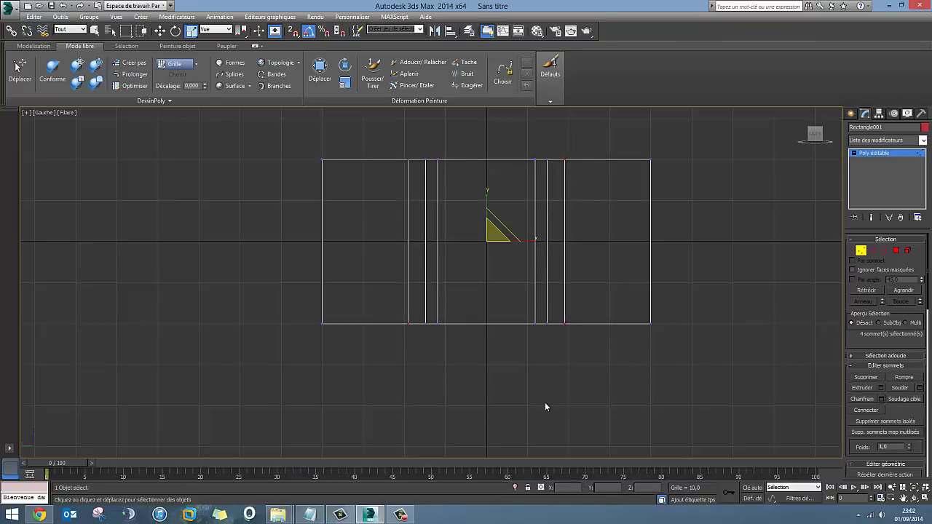
# Connect a new vertical edge into each outer part and chamfer it into a narrow pair
pyautogui.click(872, 251)
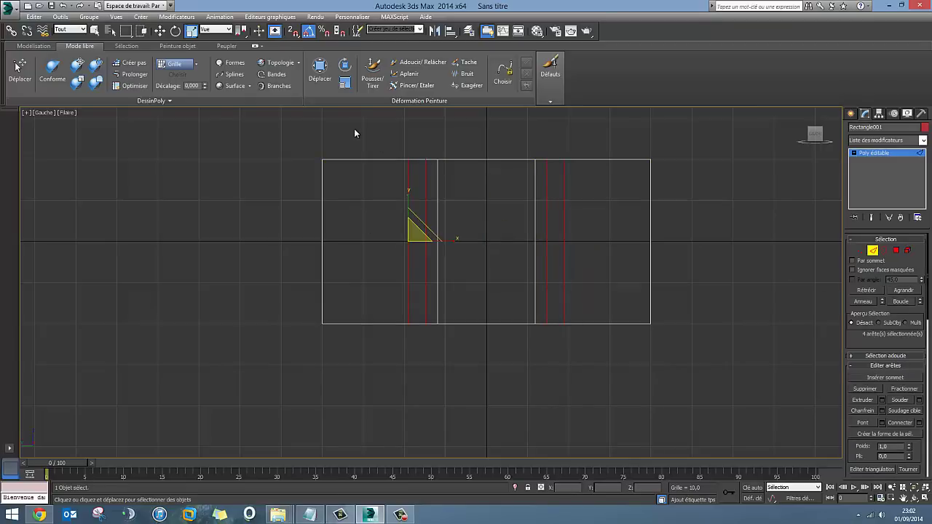
pyautogui.moveTo(354, 128); pyautogui.dragTo(393, 387)
pyautogui.keyDown('ctrl'); pyautogui.moveTo(602, 148); pyautogui.dragTo(620, 375); pyautogui.keyUp('ctrl')
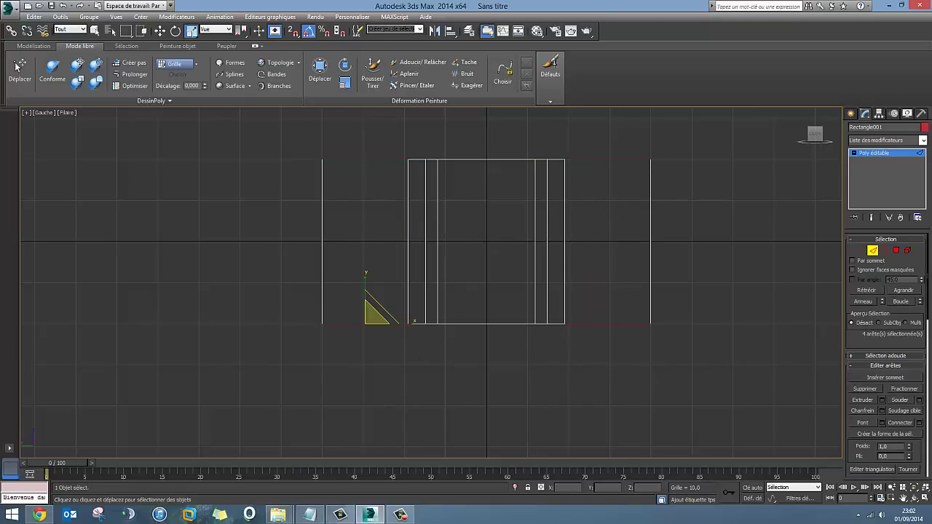
pyautogui.click(913, 425)
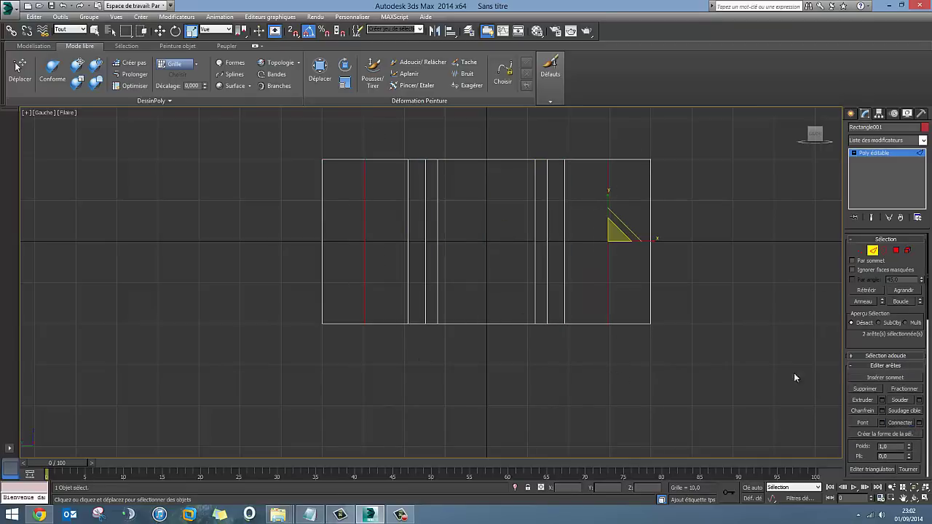
pyautogui.click(871, 411)
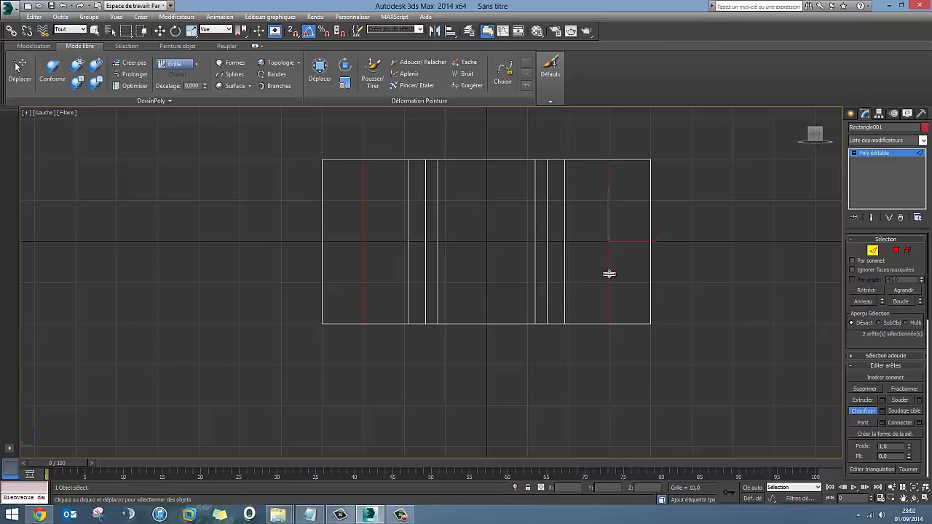
pyautogui.moveTo(607, 273); pyautogui.dragTo(618, 276)
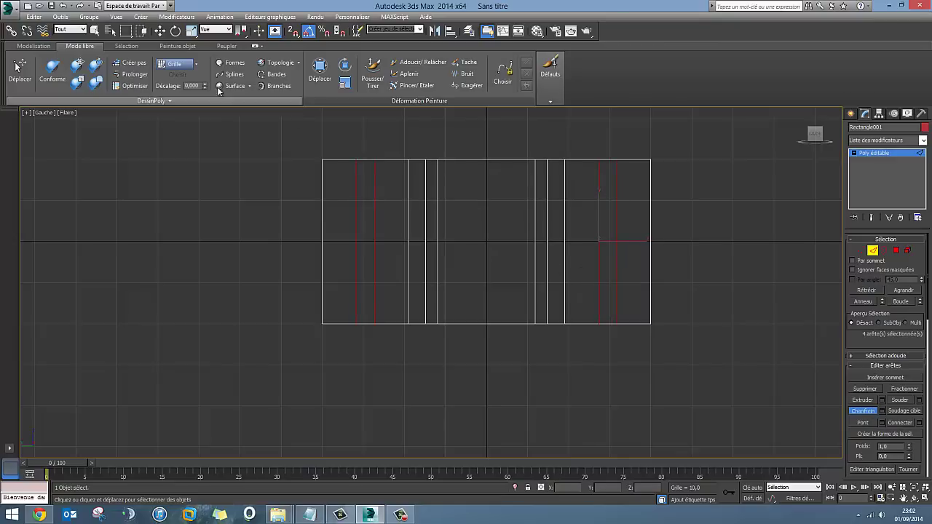
pyautogui.click(159, 31)
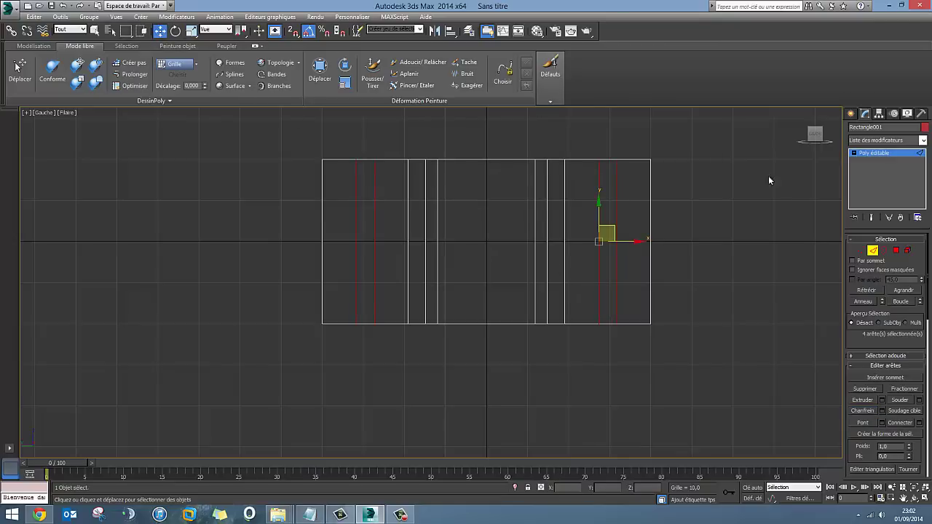
# Scale the second edge pairs' vertices in X toward the centre
pyautogui.press('1')
pyautogui.moveTo(590, 147); pyautogui.dragTo(624, 373)
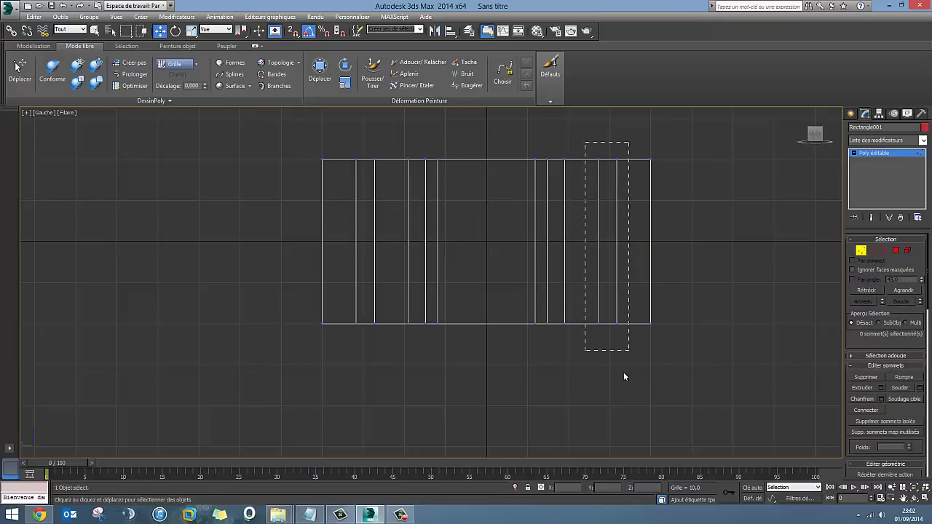
pyautogui.keyDown('ctrl'); pyautogui.moveTo(387, 360); pyautogui.dragTo(386, 361); pyautogui.keyUp('ctrl')
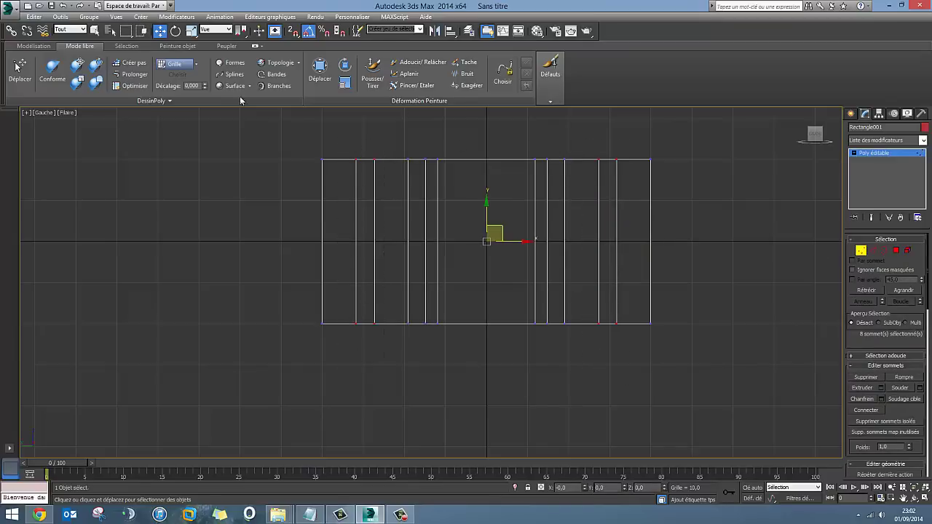
pyautogui.click(191, 32)
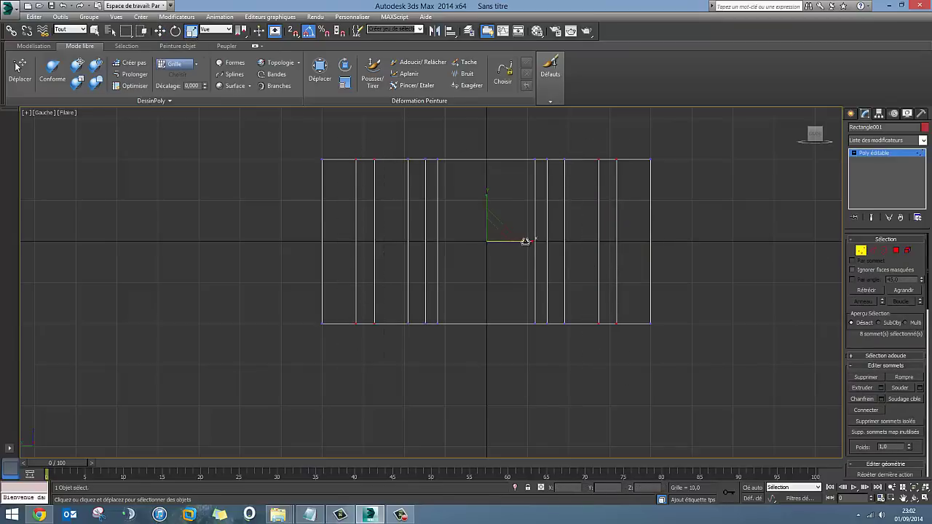
pyautogui.moveTo(523, 240); pyautogui.dragTo(517, 245)
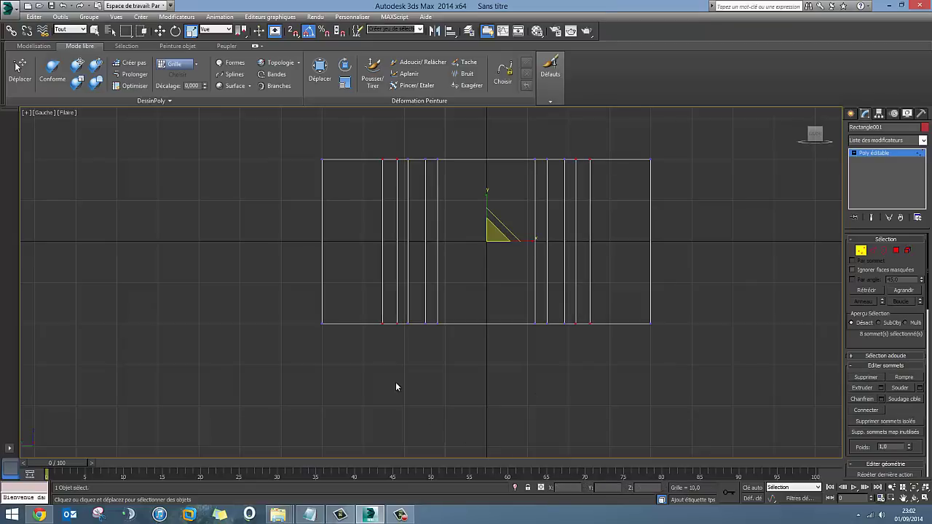
# Connect the horizontal edges of both end strips, adding a vertical edge in each
pyautogui.click(875, 251)
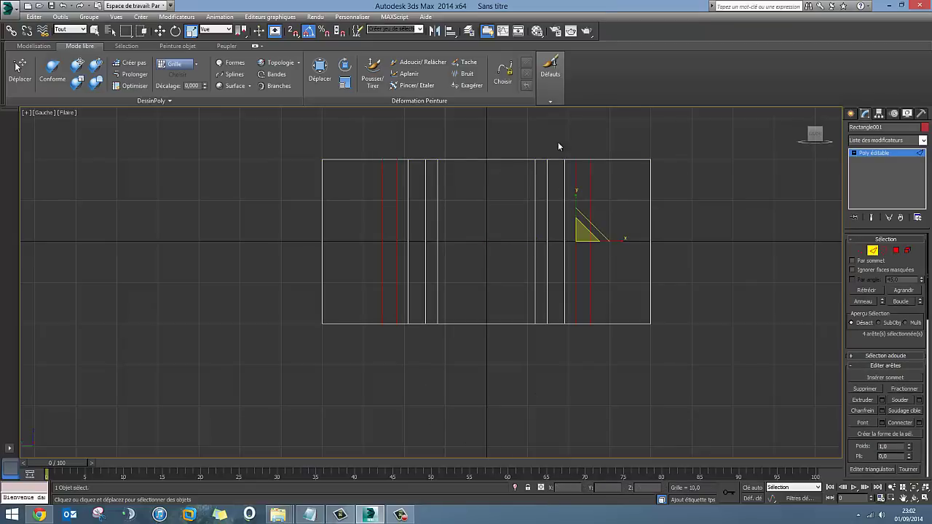
pyautogui.moveTo(626, 411); pyautogui.dragTo(626, 413)
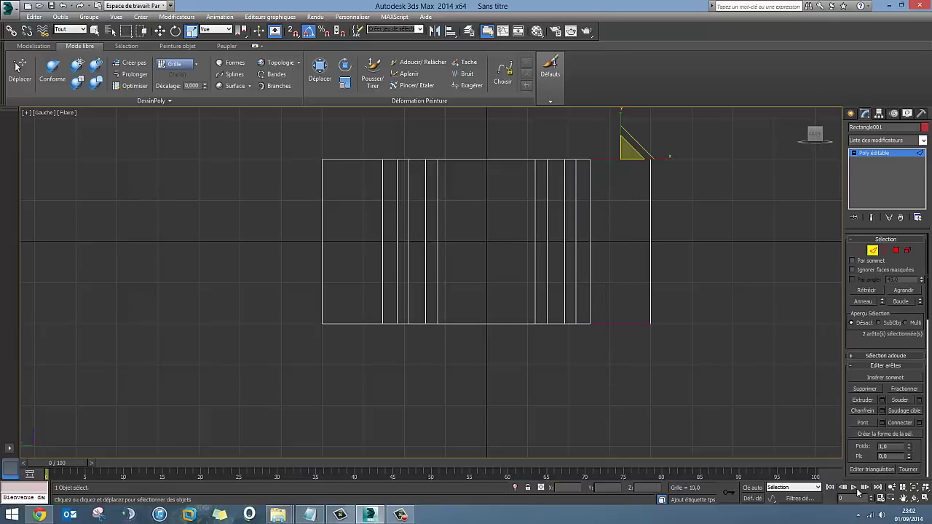
pyautogui.click(920, 425)
pyautogui.click(345, 160)
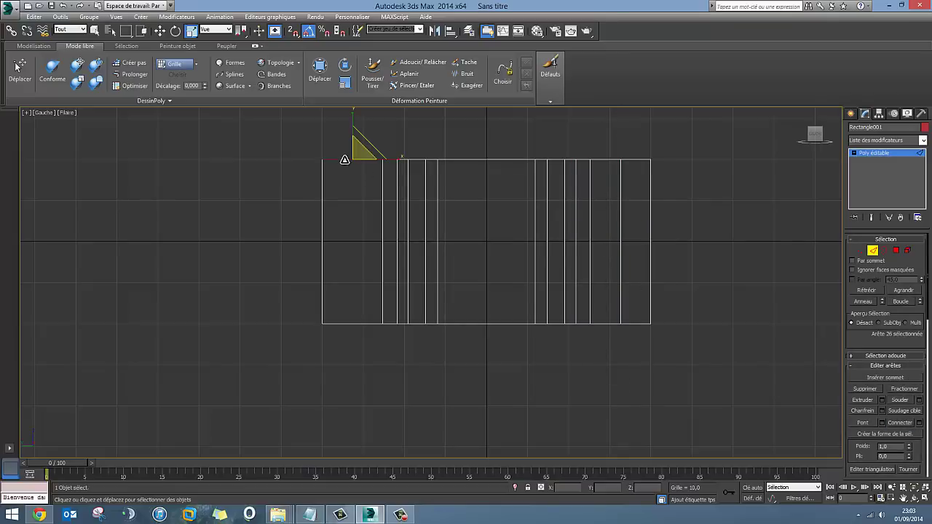
pyautogui.keyDown('ctrl'); pyautogui.click(351, 323); pyautogui.keyUp('ctrl')
pyautogui.click(900, 422)
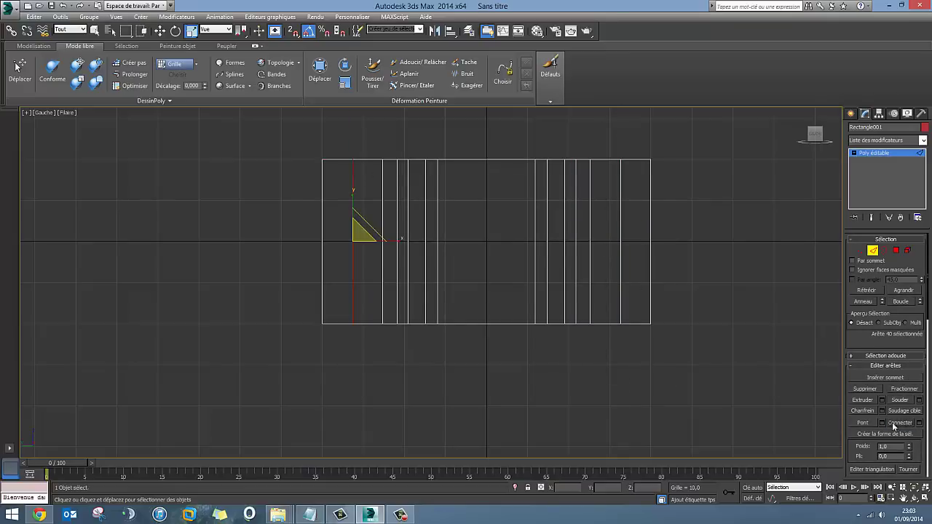
# Scale the new end edges' vertices outward toward the rectangle's borders
pyautogui.click(861, 251)
pyautogui.moveTo(631, 359); pyautogui.dragTo(632, 360)
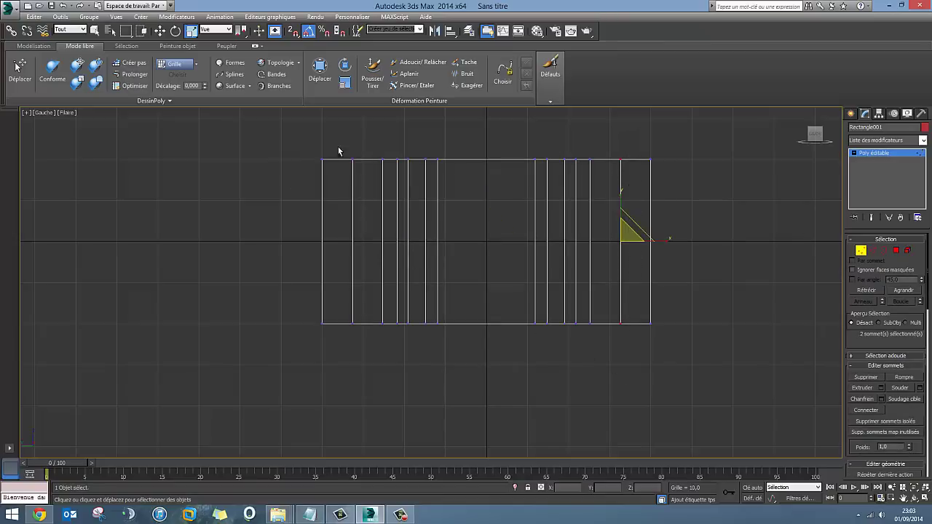
pyautogui.keyDown('ctrl'); pyautogui.moveTo(338, 151); pyautogui.dragTo(372, 370); pyautogui.keyUp('ctrl')
pyautogui.moveTo(530, 241); pyautogui.dragTo(534, 244)
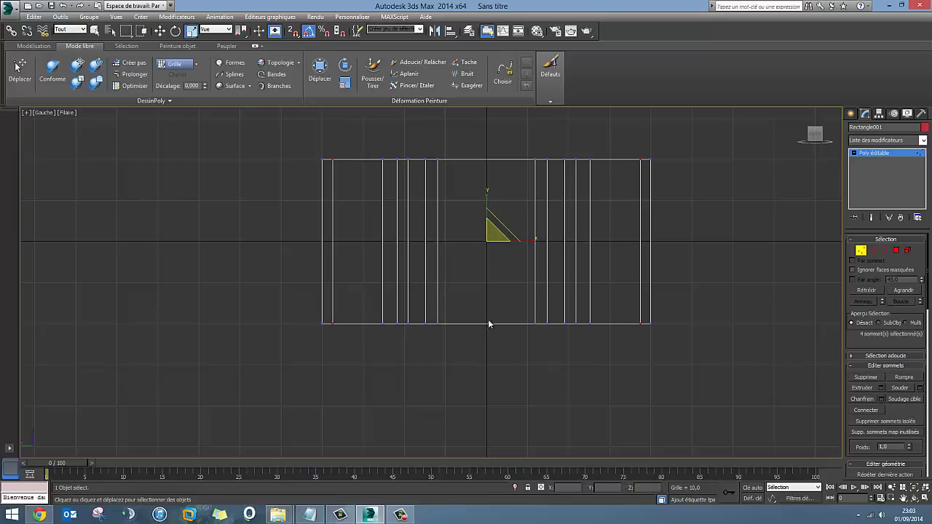
pyautogui.click(379, 387)
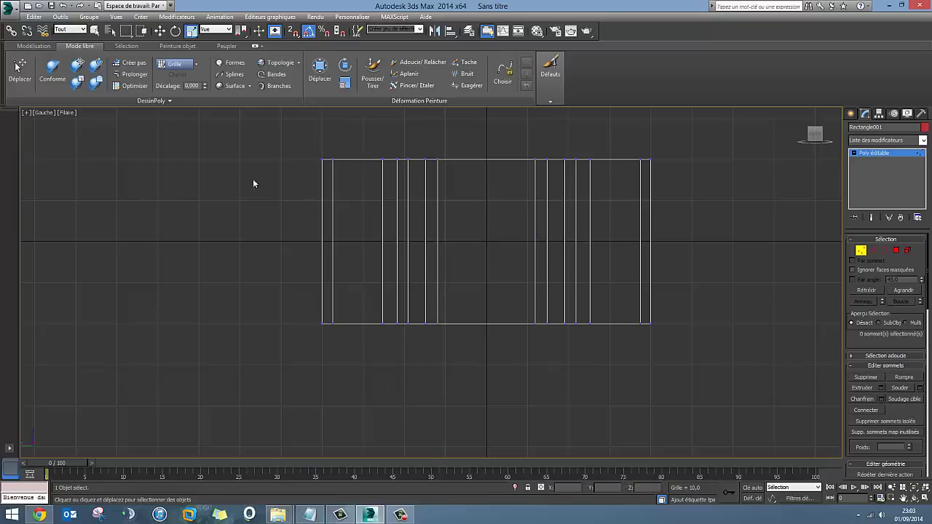
# Connect the end panels' vertical edges with 2 segments and Pinch -34
pyautogui.click(872, 250)
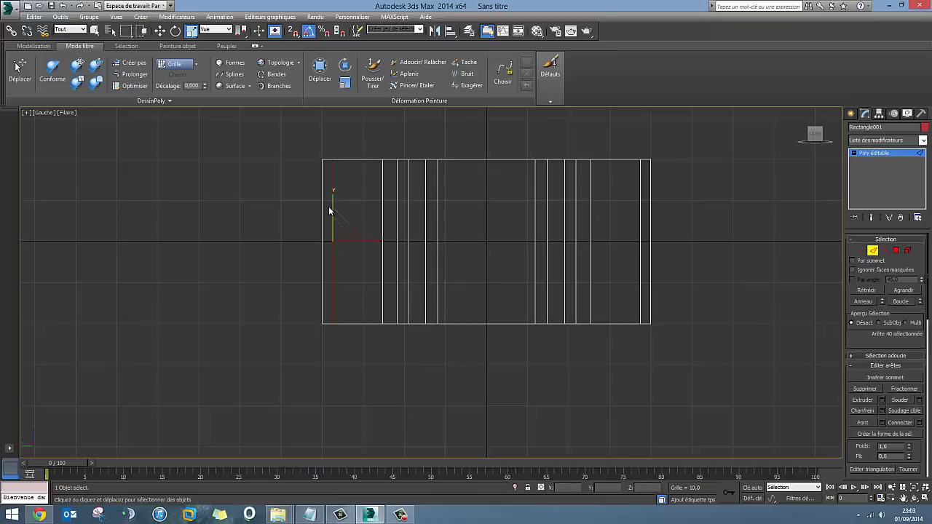
pyautogui.moveTo(380, 270); pyautogui.dragTo(387, 278)
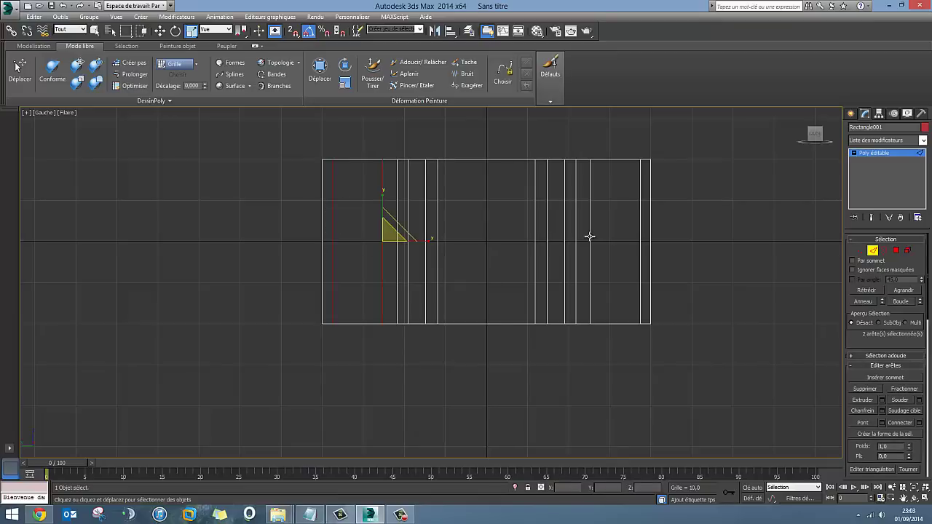
pyautogui.keyDown('ctrl'); pyautogui.moveTo(643, 283); pyautogui.dragTo(641, 280); pyautogui.keyUp('ctrl')
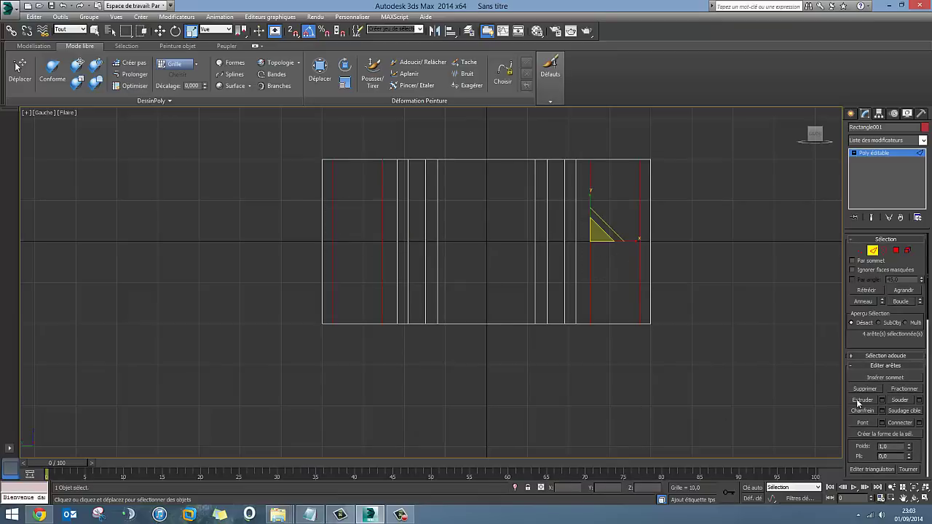
pyautogui.click(919, 422)
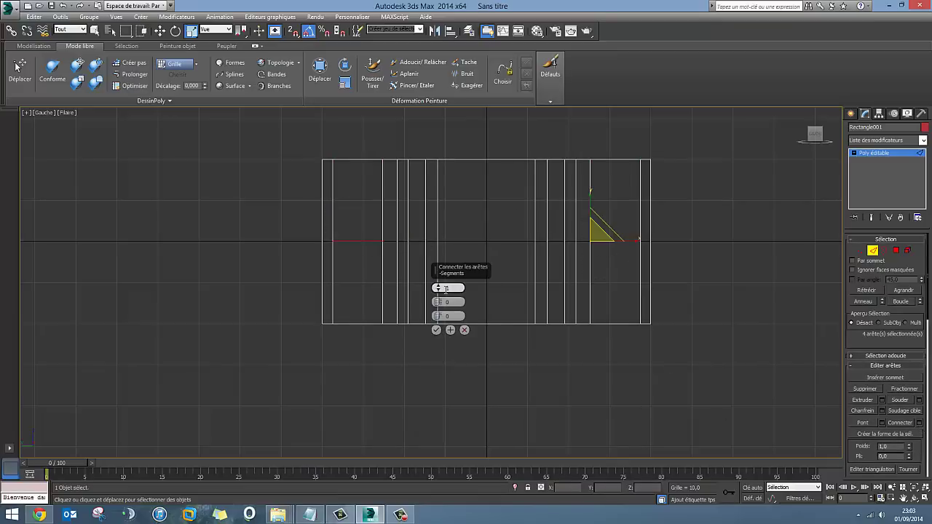
pyautogui.click(438, 286)
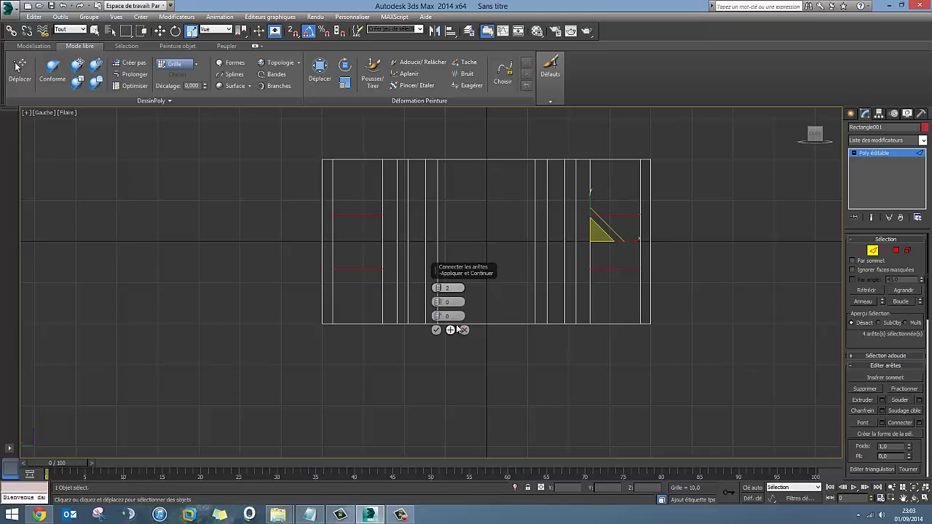
pyautogui.moveTo(439, 304); pyautogui.dragTo(439, 399)
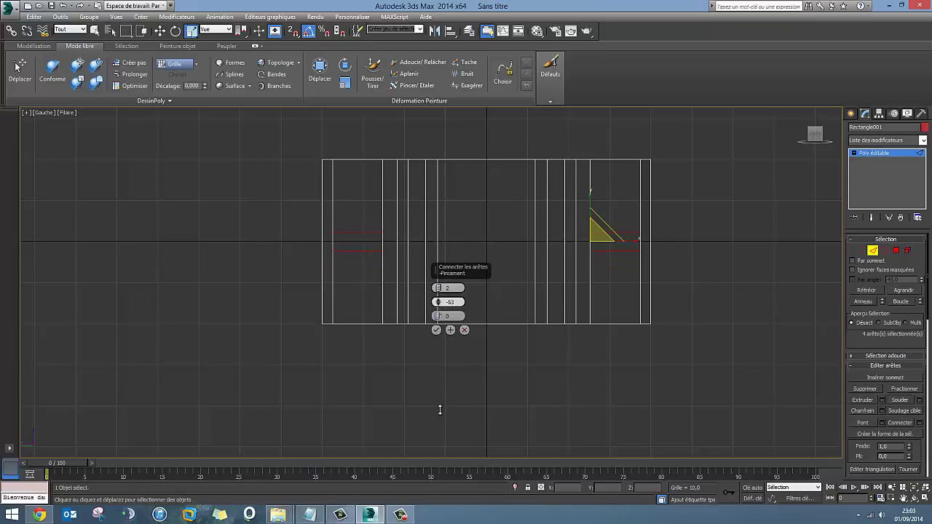
pyautogui.click(436, 330)
pyautogui.click(860, 250)
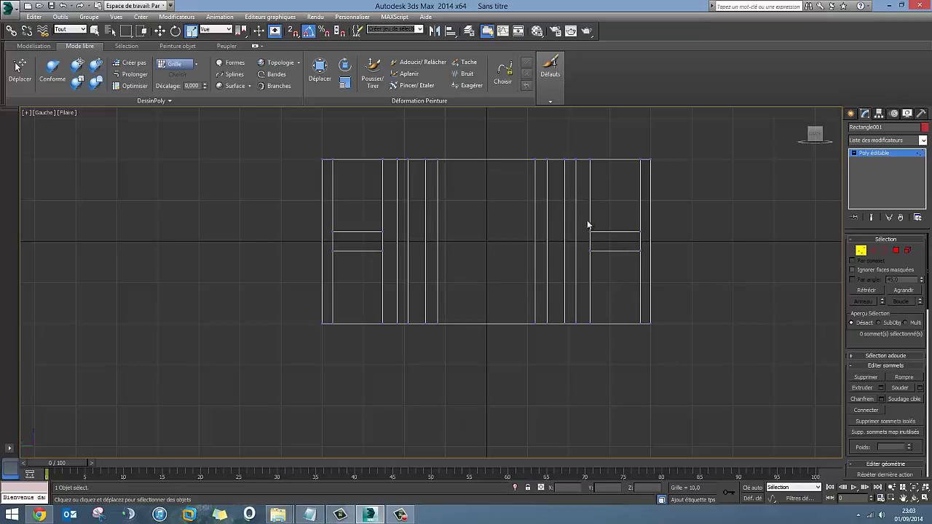
# Raise the inner vertices of both end panels' edge pairs in Y to start the diagonals
pyautogui.moveTo(598, 279); pyautogui.dragTo(598, 281)
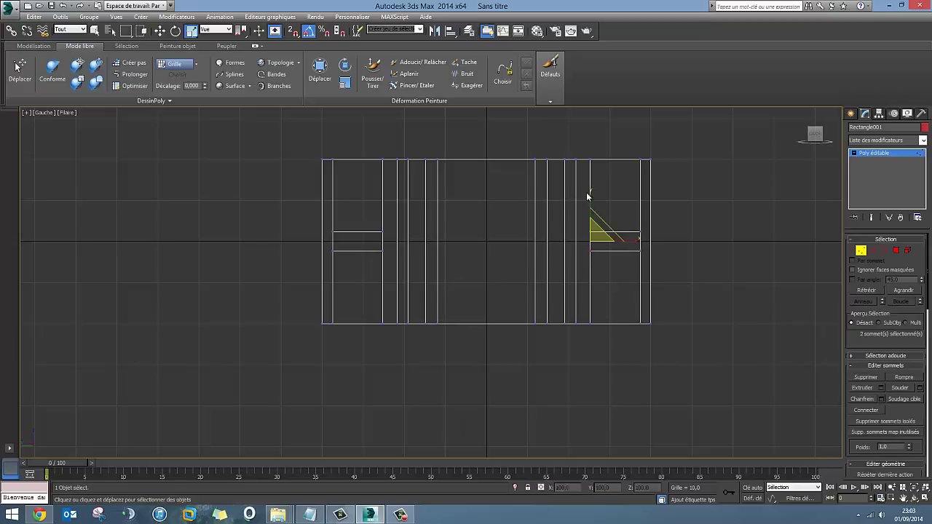
pyautogui.click(159, 32)
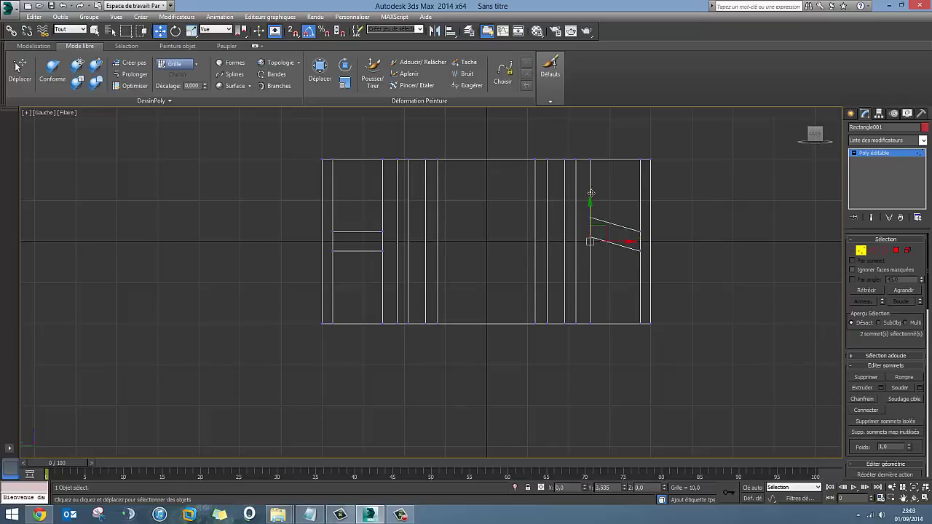
pyautogui.moveTo(589, 213); pyautogui.dragTo(589, 161)
pyautogui.moveTo(634, 217); pyautogui.dragTo(648, 272)
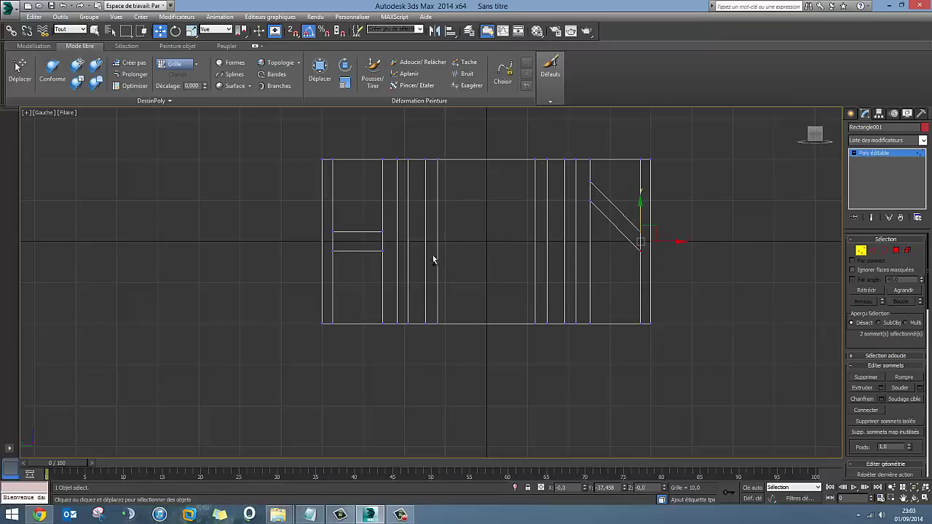
pyautogui.hotkey('ctrl', 'z')
pyautogui.hotkey('ctrl', 'z')
pyautogui.keyDown('ctrl'); pyautogui.moveTo(368, 216); pyautogui.dragTo(391, 262); pyautogui.keyUp('ctrl')
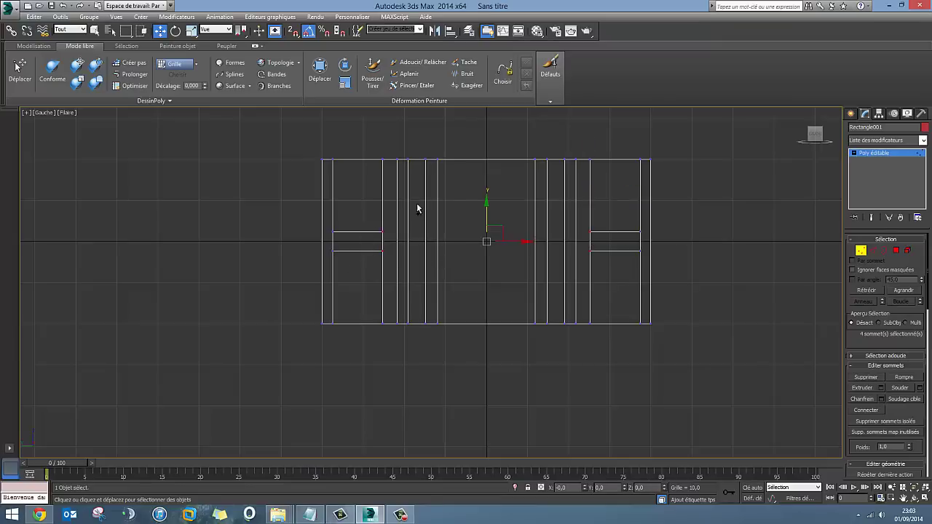
pyautogui.moveTo(484, 211); pyautogui.dragTo(485, 168)
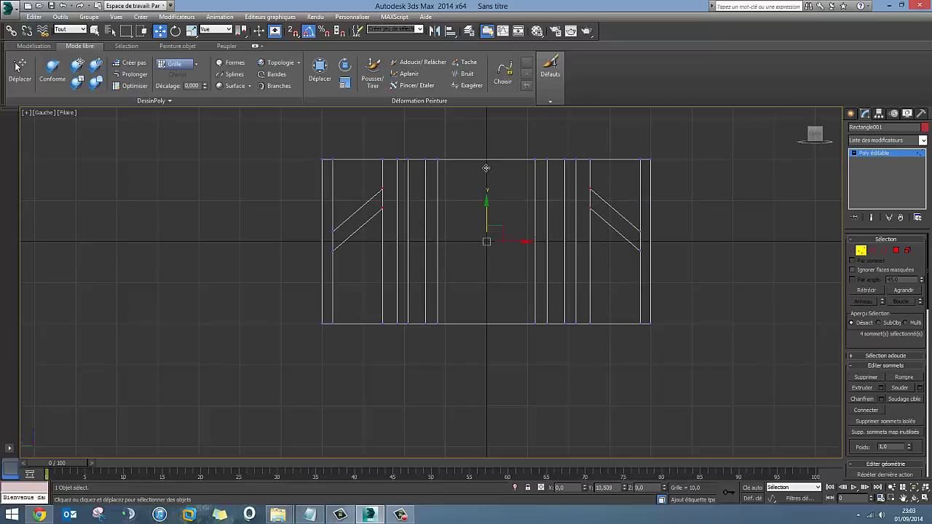
# Lower the outer vertices on both end panels to steepen the mirrored diagonal grooves
pyautogui.moveTo(327, 222); pyautogui.dragTo(342, 273)
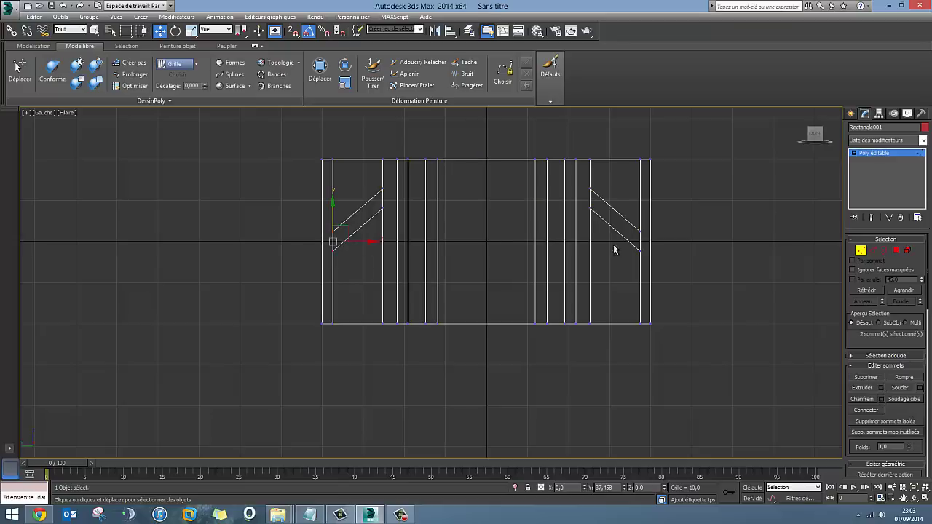
pyautogui.moveTo(627, 214); pyautogui.dragTo(649, 275)
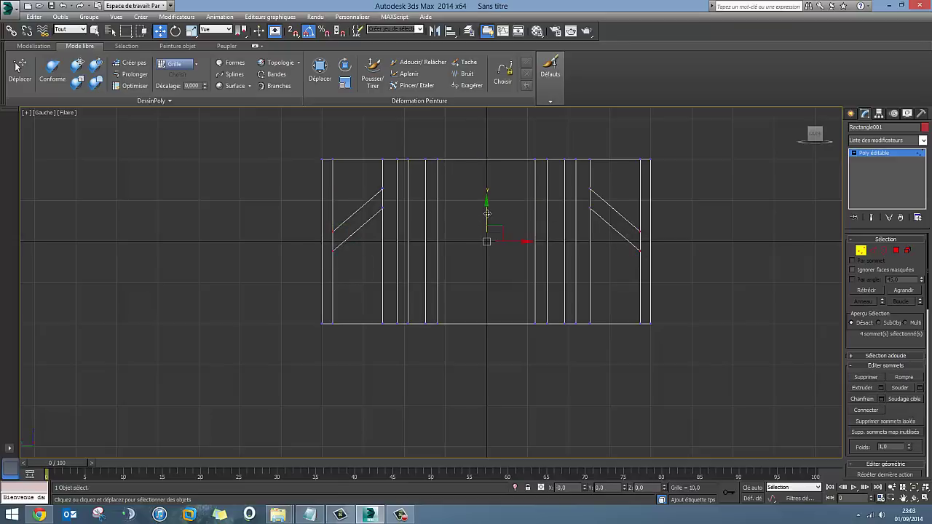
pyautogui.moveTo(487, 213); pyautogui.dragTo(490, 254)
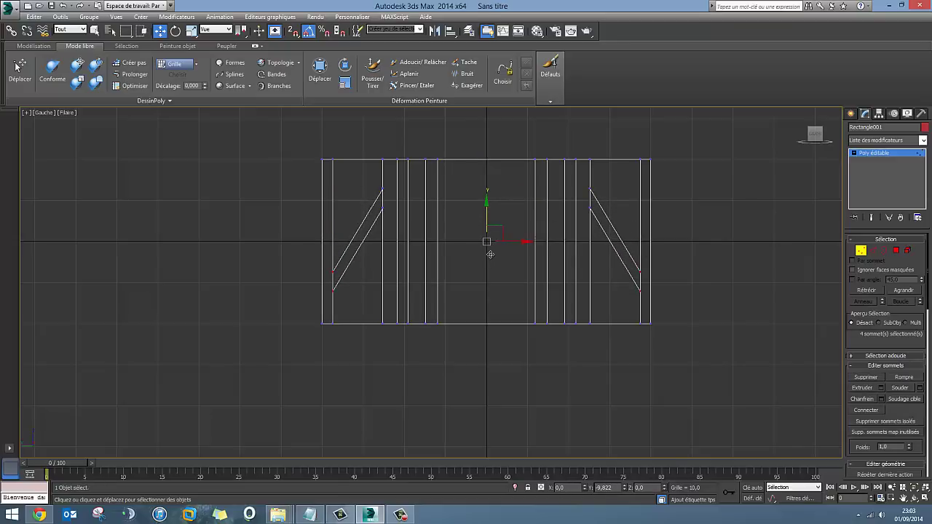
pyautogui.click(500, 417)
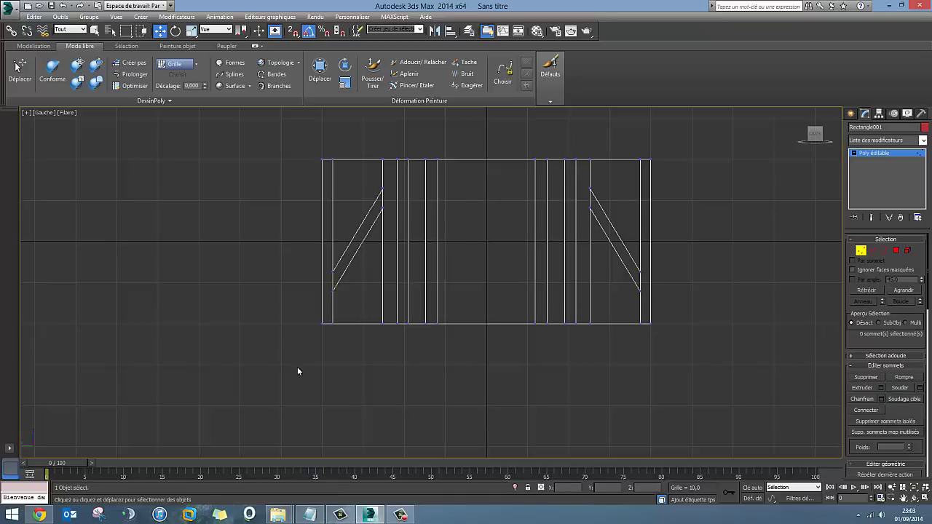
pyautogui.click(897, 250)
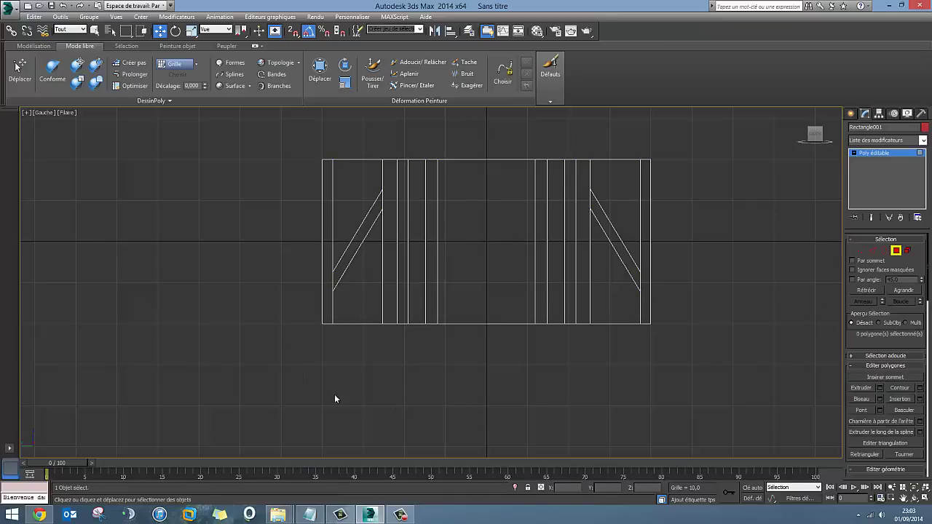
pyautogui.click(359, 179)
pyautogui.keyDown('ctrl'); pyautogui.click(372, 274); pyautogui.keyUp('ctrl')
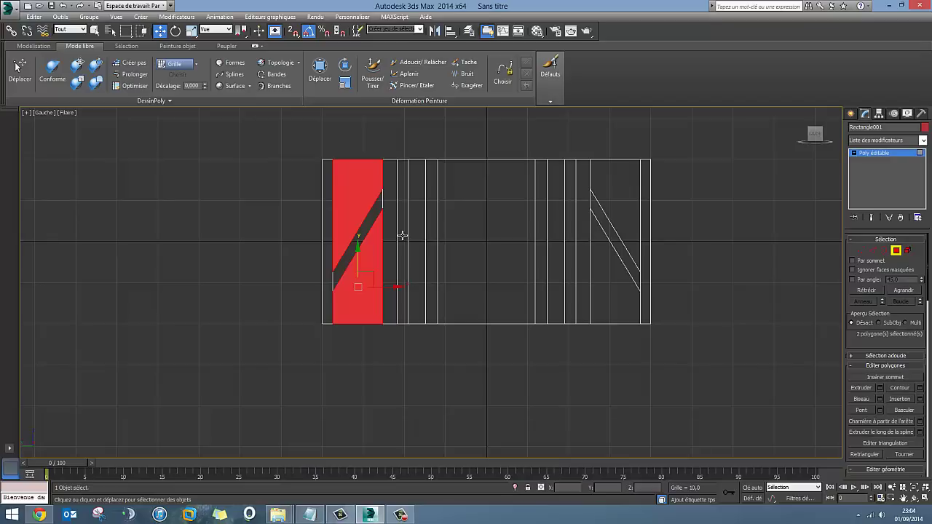
pyautogui.keyDown('ctrl'); pyautogui.click(402, 236); pyautogui.keyUp('ctrl')
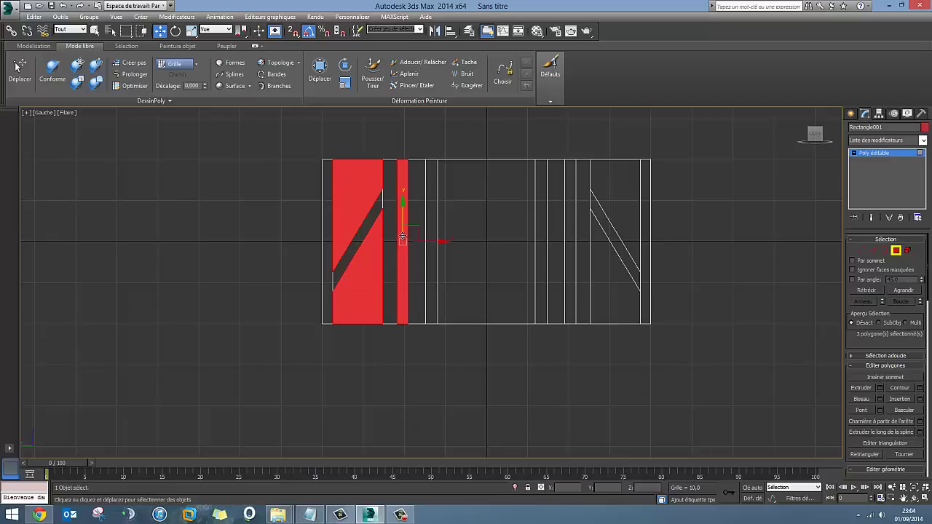
pyautogui.keyDown('ctrl'); pyautogui.click(433, 228); pyautogui.keyUp('ctrl')
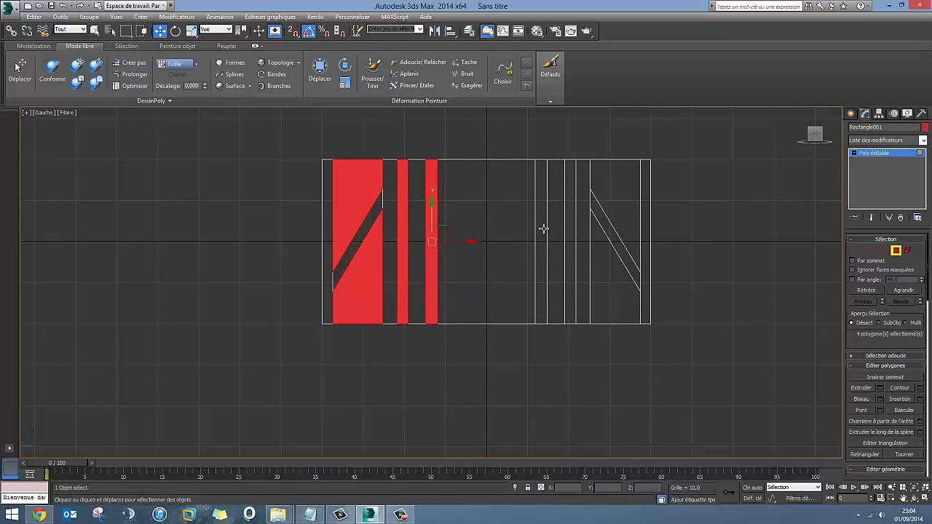
pyautogui.click(521, 231)
pyautogui.keyDown('ctrl'); pyautogui.click(416, 216); pyautogui.keyUp('ctrl')
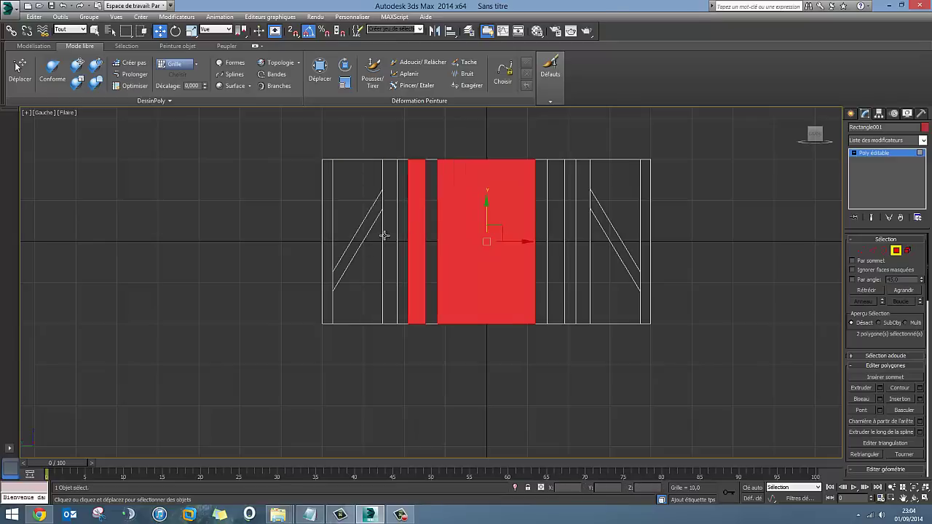
pyautogui.keyDown('ctrl'); pyautogui.click(386, 236); pyautogui.keyUp('ctrl')
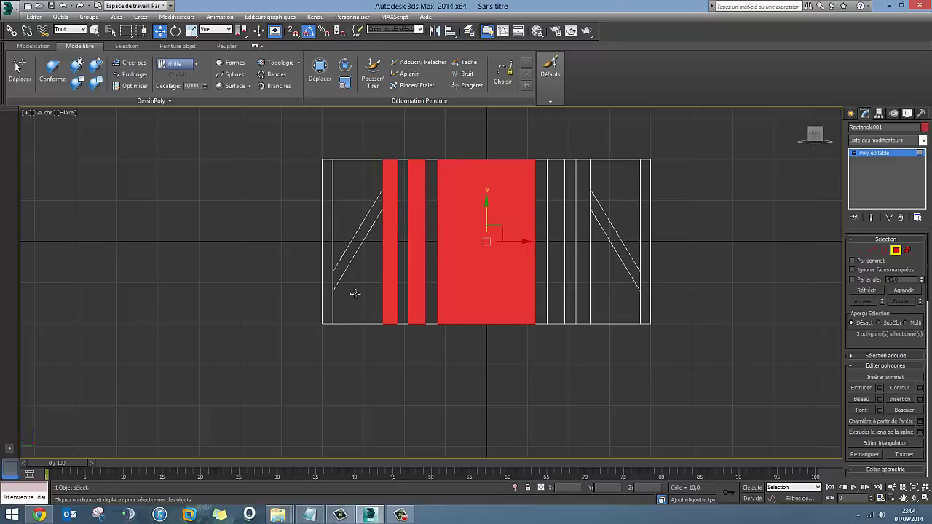
pyautogui.keyDown('ctrl'); pyautogui.click(355, 293); pyautogui.keyUp('ctrl')
pyautogui.keyDown('ctrl'); pyautogui.click(350, 210); pyautogui.keyUp('ctrl')
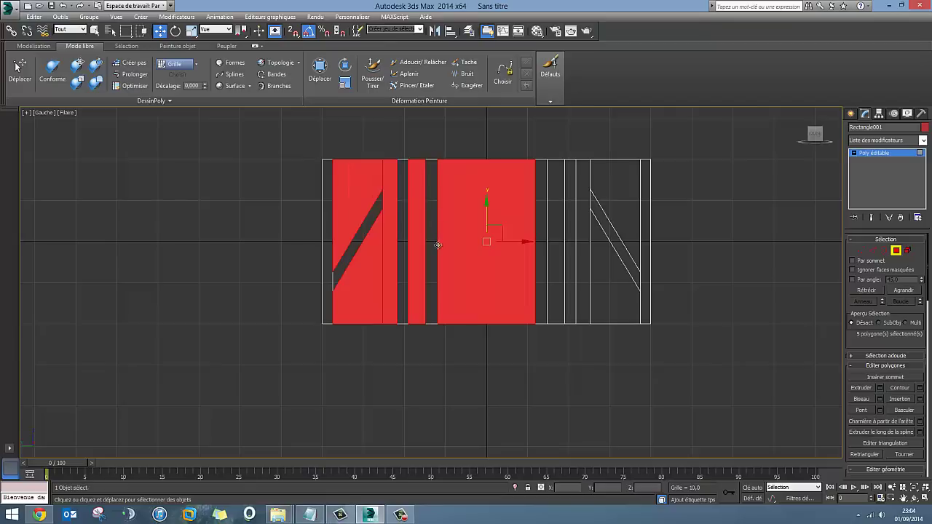
pyautogui.keyDown('ctrl'); pyautogui.click(558, 225); pyautogui.keyUp('ctrl')
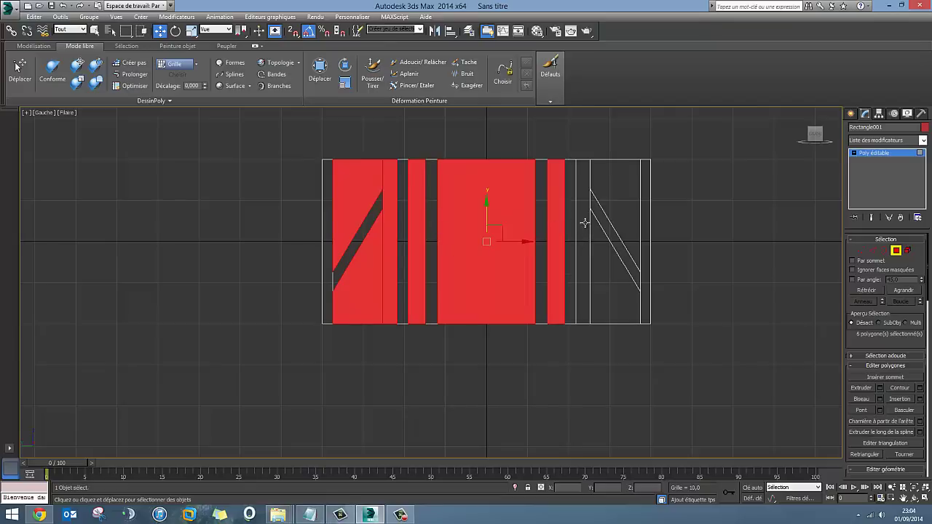
pyautogui.keyDown('ctrl'); pyautogui.click(585, 223); pyautogui.keyUp('ctrl')
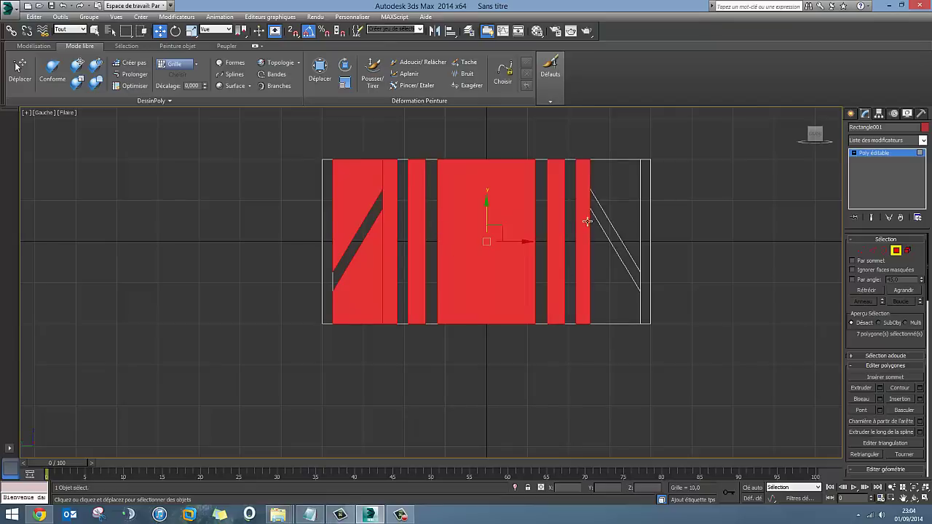
pyautogui.click(569, 225)
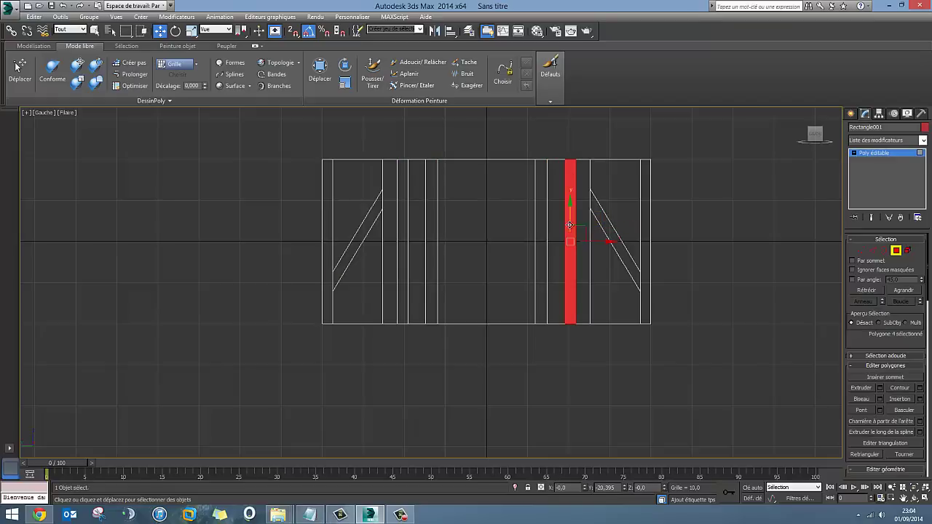
pyautogui.click(557, 226)
pyautogui.keyDown('ctrl'); pyautogui.click(497, 242); pyautogui.keyUp('ctrl')
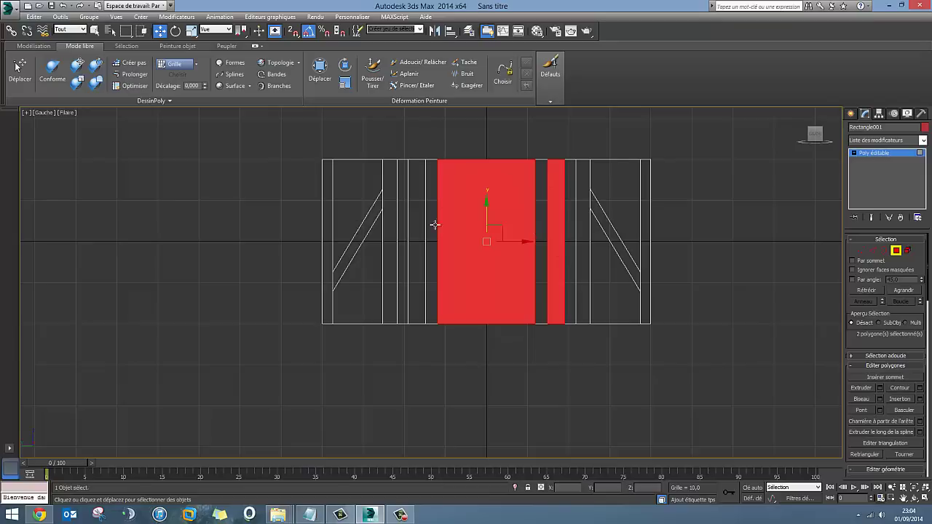
pyautogui.click(427, 379)
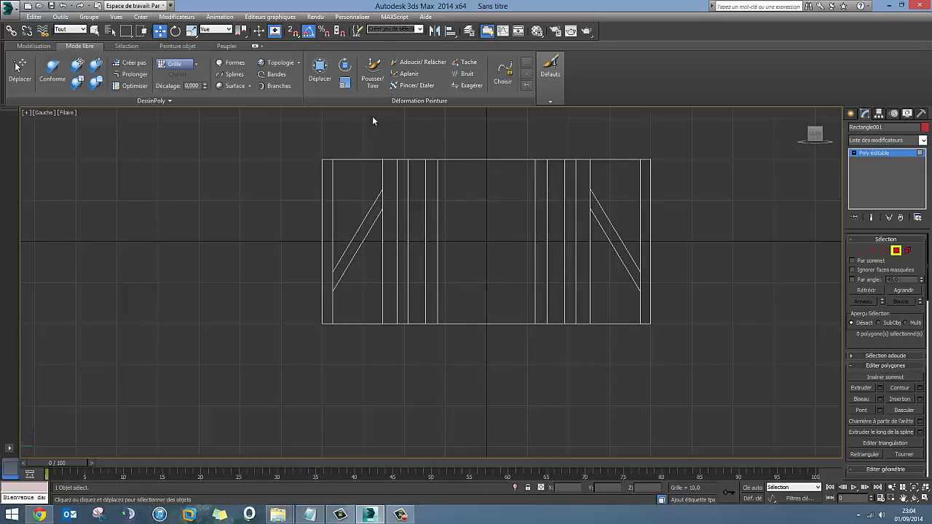
# Scale the vertices of the new vertical strips outward horizontally
pyautogui.click(873, 250)
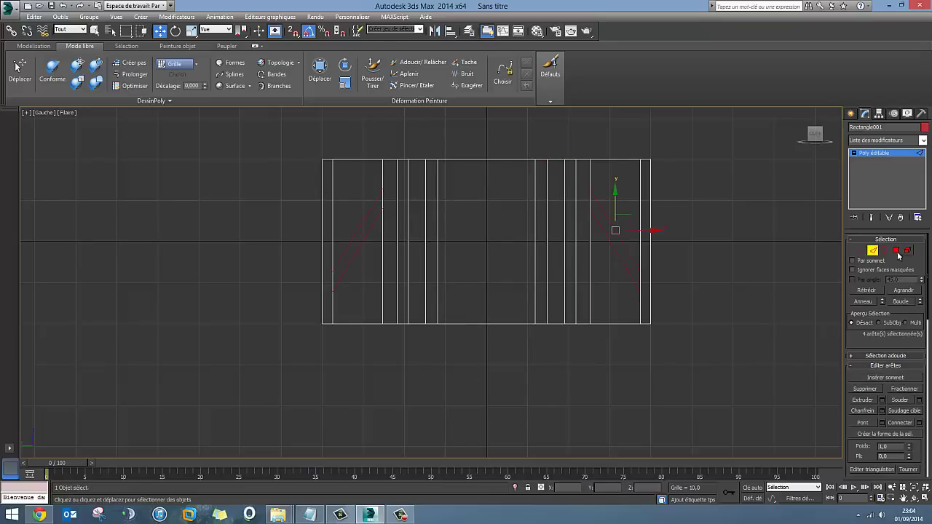
pyautogui.click(861, 251)
pyautogui.moveTo(375, 145); pyautogui.dragTo(395, 385)
pyautogui.keyDown('ctrl'); pyautogui.moveTo(596, 238); pyautogui.dragTo(600, 377); pyautogui.keyUp('ctrl')
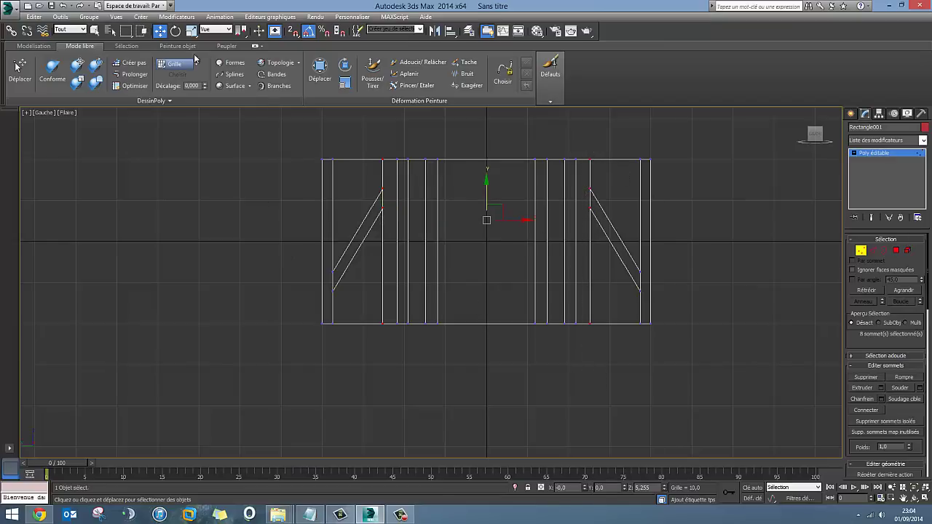
pyautogui.click(192, 31)
pyautogui.moveTo(526, 220); pyautogui.dragTo(529, 221)
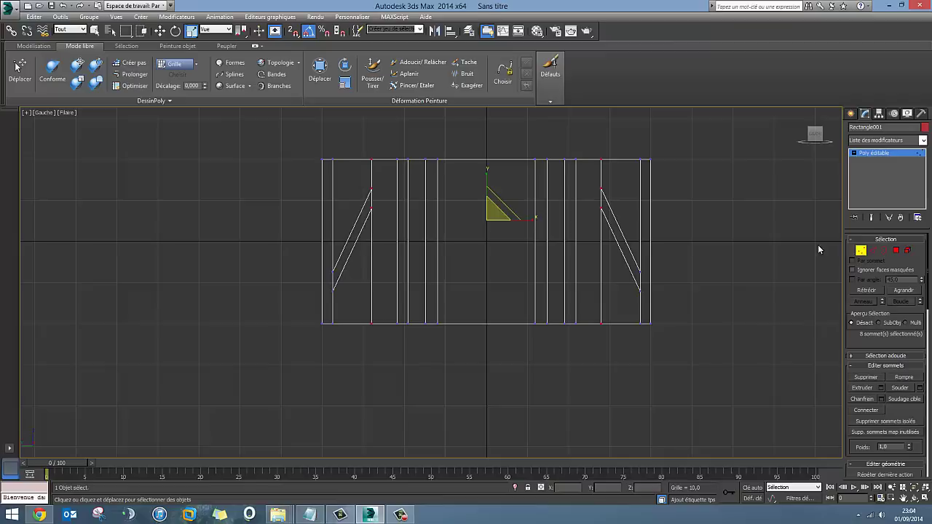
# Delete two bottom edges of a strip and connect the selected edges with new vertical cuts
pyautogui.click(872, 251)
pyautogui.moveTo(392, 239); pyautogui.dragTo(381, 368)
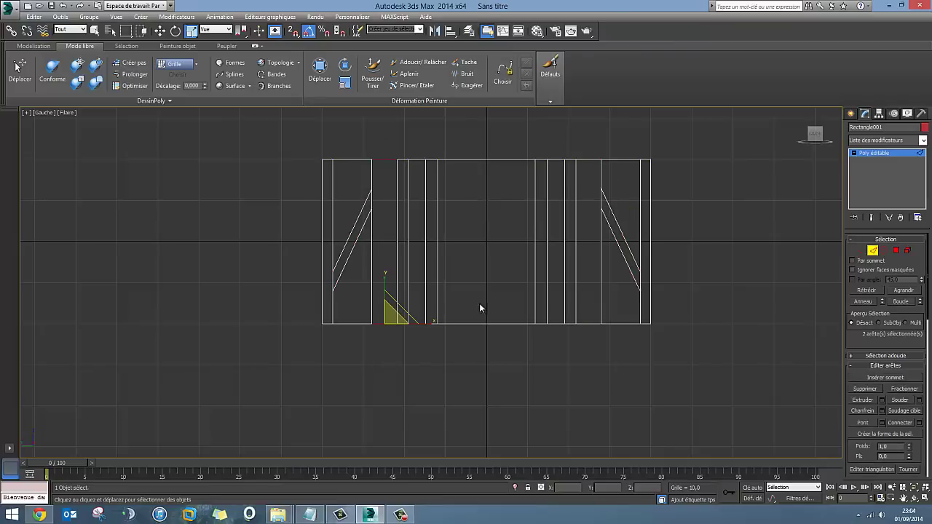
pyautogui.press('Delete')
pyautogui.click(898, 423)
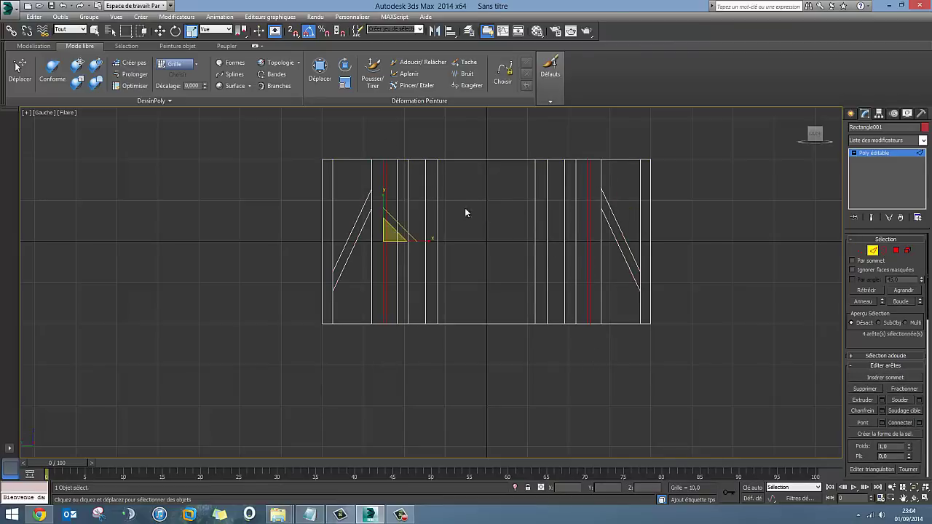
pyautogui.hotkey('ctrl', 'z')
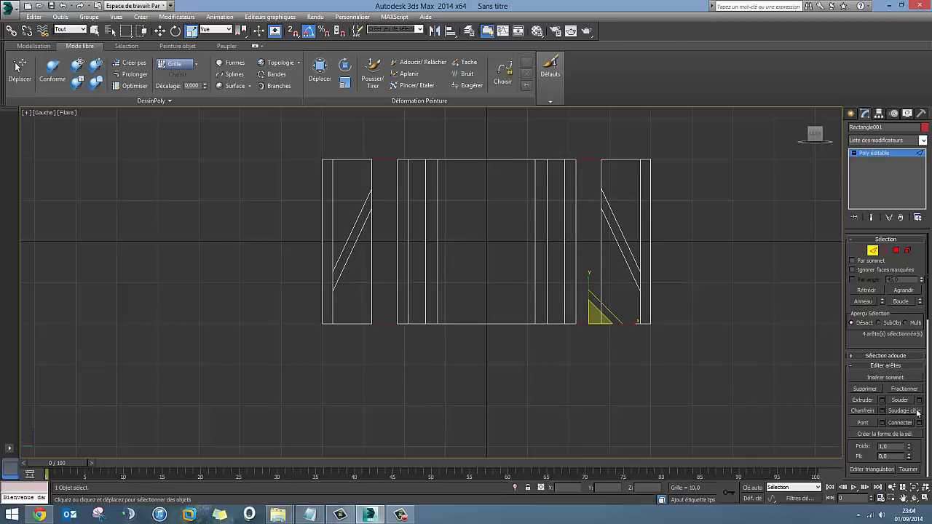
pyautogui.click(919, 422)
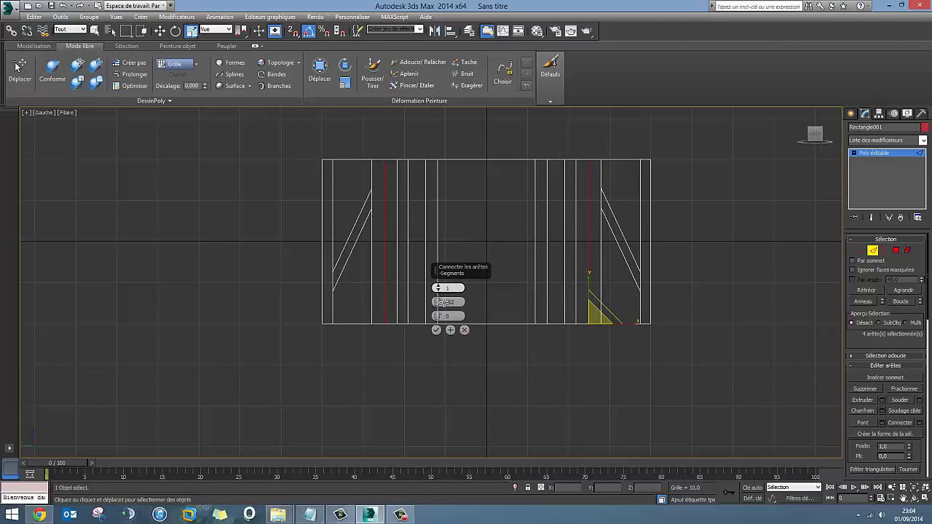
pyautogui.click(437, 330)
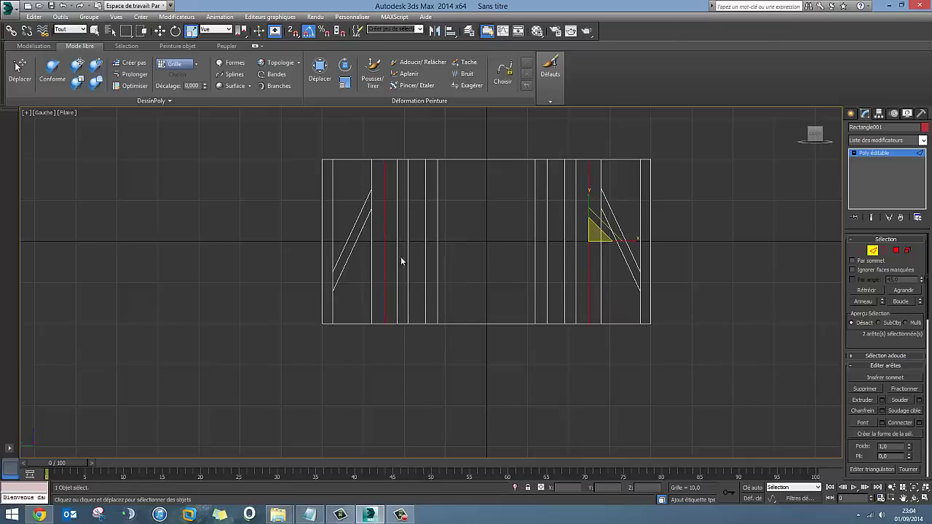
# Scale the two new vertical lines' vertices on X to about 104, beside the diagonal grooves
pyautogui.click(863, 251)
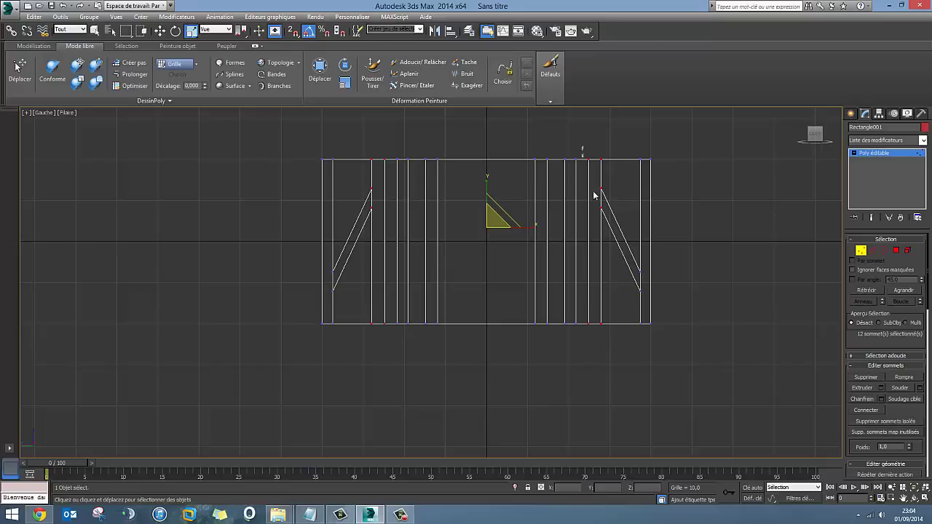
pyautogui.moveTo(584, 148); pyautogui.dragTo(596, 357)
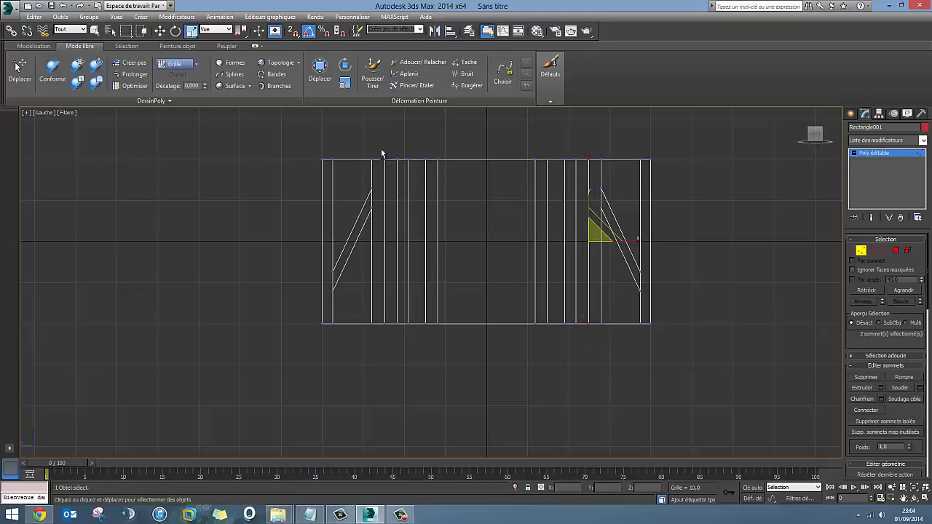
pyautogui.keyDown('ctrl'); pyautogui.moveTo(388, 270); pyautogui.dragTo(391, 343); pyautogui.keyUp('ctrl')
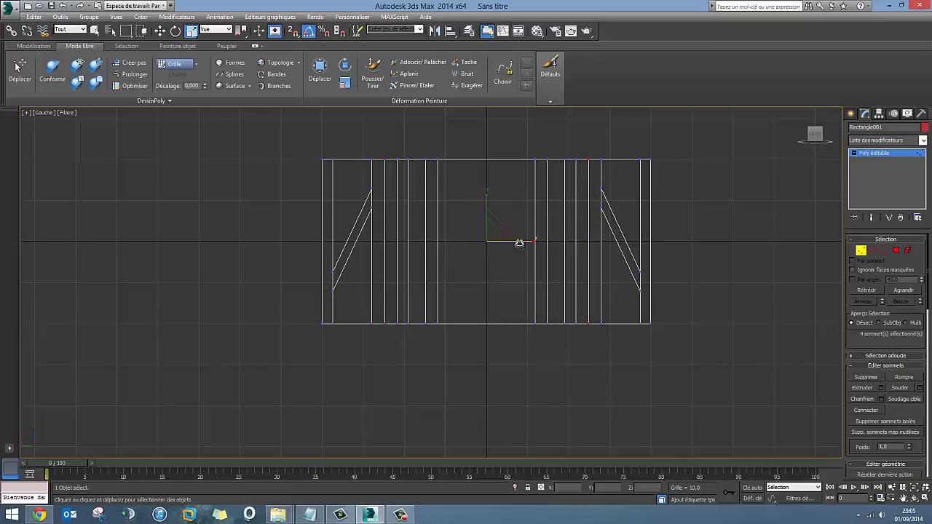
pyautogui.moveTo(527, 242); pyautogui.dragTo(530, 244)
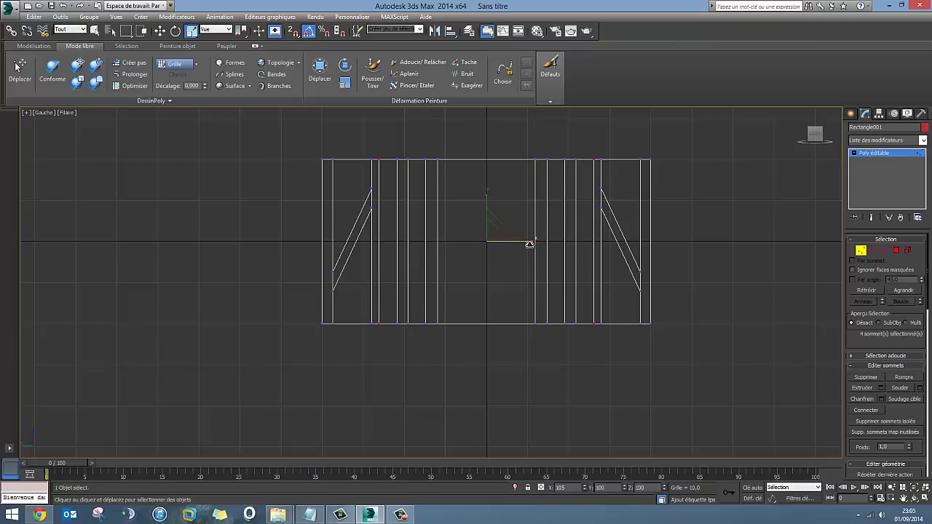
pyautogui.moveTo(529, 244); pyautogui.dragTo(529, 244)
pyautogui.click(453, 386)
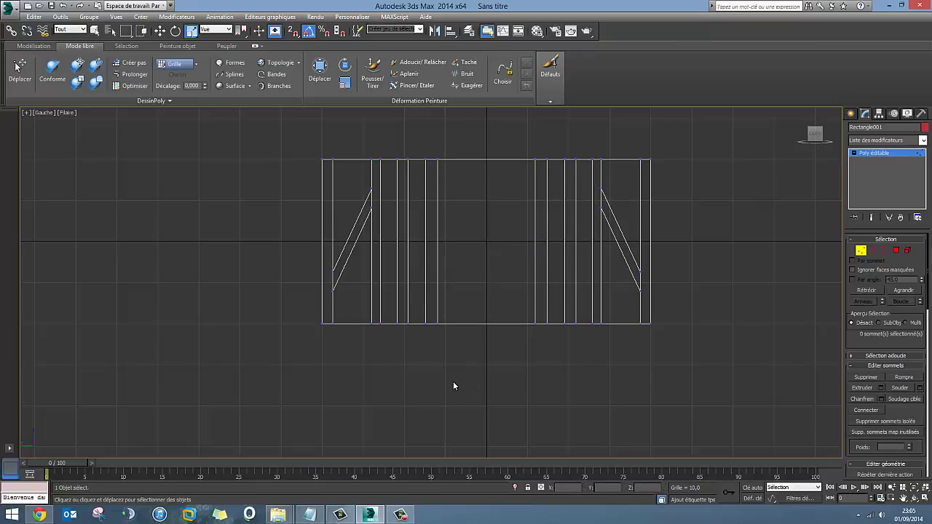
# At Polygon level, select the nine tread bands across the strip
pyautogui.click(896, 251)
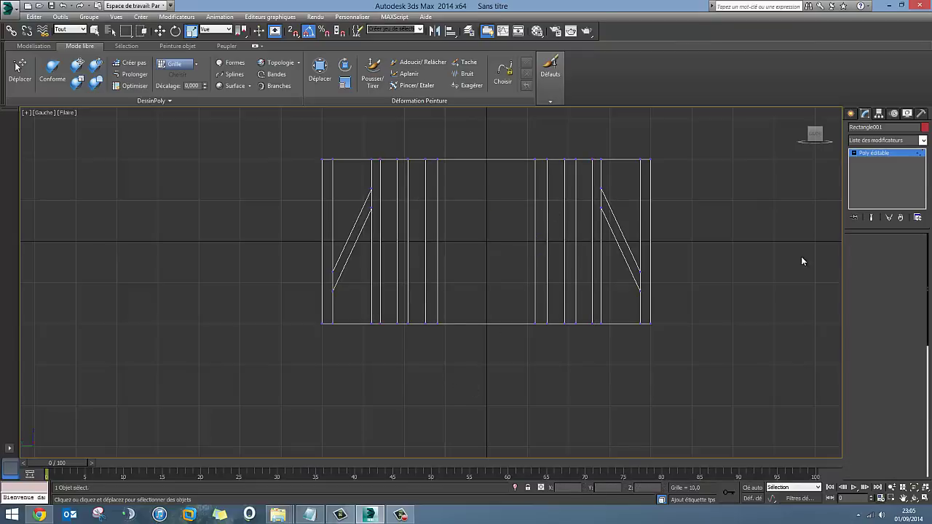
pyautogui.click(360, 168)
pyautogui.keyDown('ctrl'); pyautogui.click(355, 294); pyautogui.keyUp('ctrl')
pyautogui.keyDown('ctrl'); pyautogui.click(391, 199); pyautogui.keyUp('ctrl')
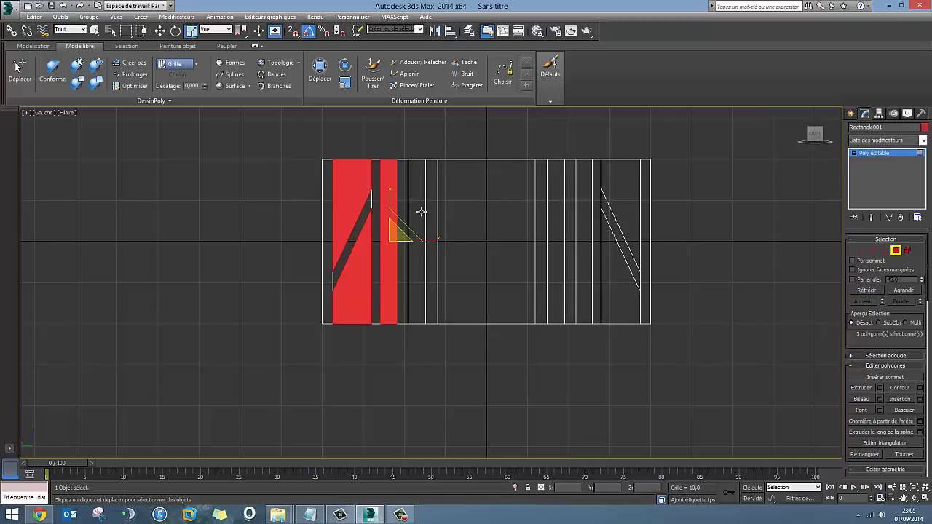
pyautogui.keyDown('ctrl'); pyautogui.click(418, 200); pyautogui.keyUp('ctrl')
pyautogui.keyDown('ctrl'); pyautogui.click(501, 211); pyautogui.keyUp('ctrl')
pyautogui.keyDown('ctrl'); pyautogui.click(560, 202); pyautogui.keyUp('ctrl')
pyautogui.keyDown('ctrl'); pyautogui.click(591, 195); pyautogui.keyUp('ctrl')
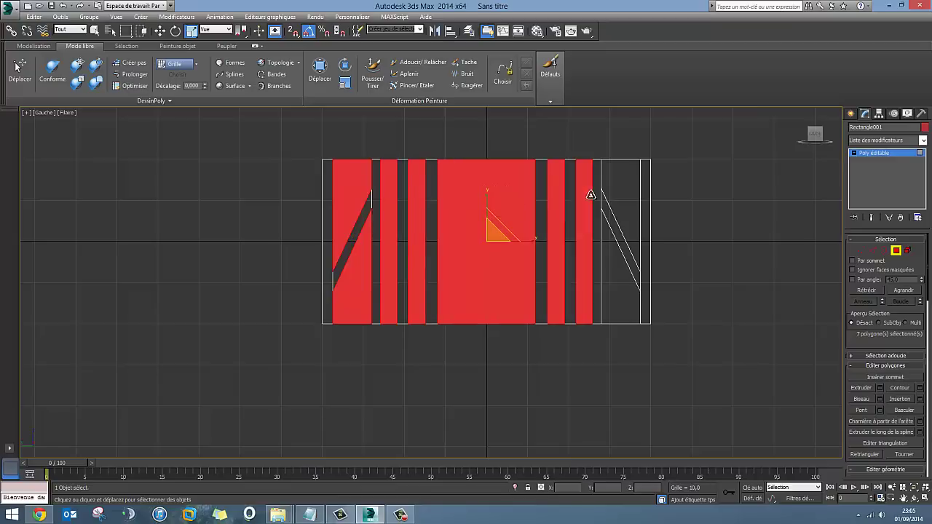
pyautogui.keyDown('ctrl'); pyautogui.click(617, 187); pyautogui.keyUp('ctrl')
pyautogui.keyDown('ctrl'); pyautogui.click(619, 282); pyautogui.keyUp('ctrl')
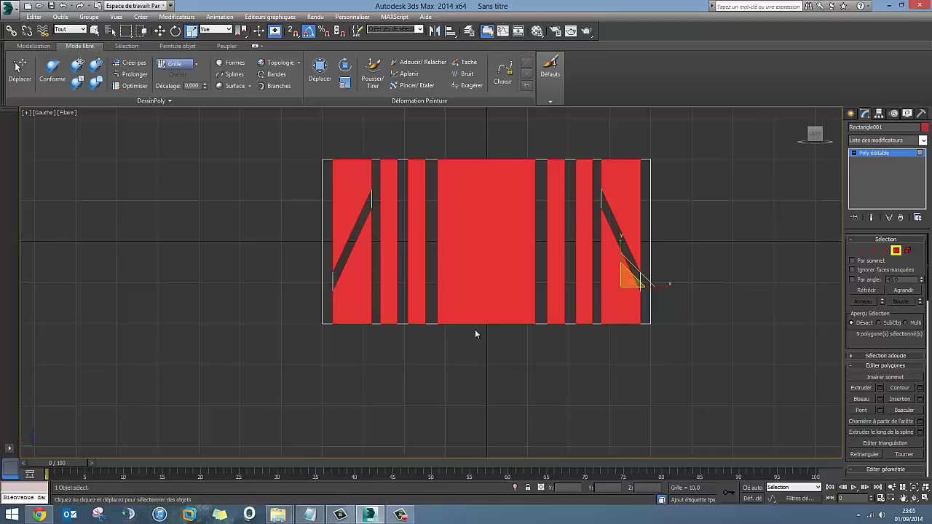
# Extrude the nine selected bands to a height of 3,5 and clear the selection
pyautogui.hotkey('alt', 'w')
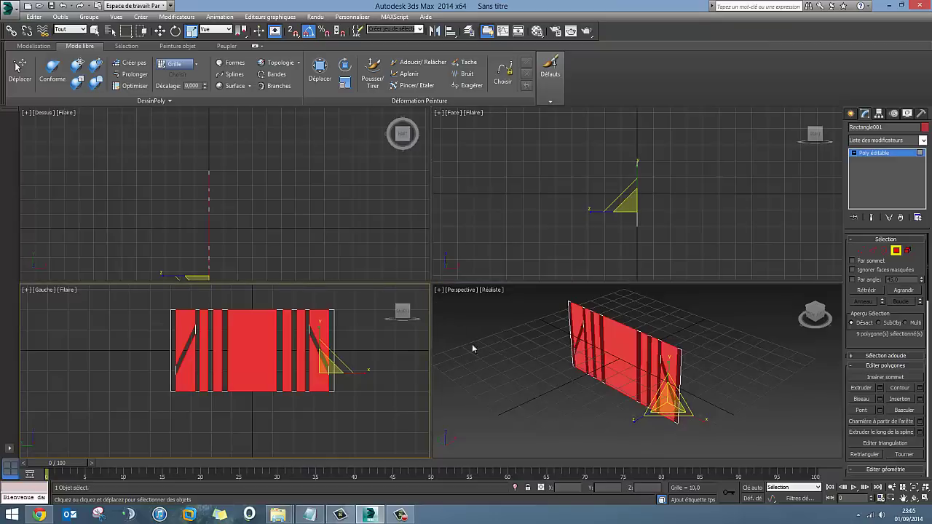
pyautogui.moveTo(622, 350)
pyautogui.keyDown('alt'); pyautogui.mouseDown(button='middle')
pyautogui.moveTo(521, 379)
pyautogui.moveTo(577, 384)
pyautogui.mouseUp(button='middle'); pyautogui.keyUp('alt')
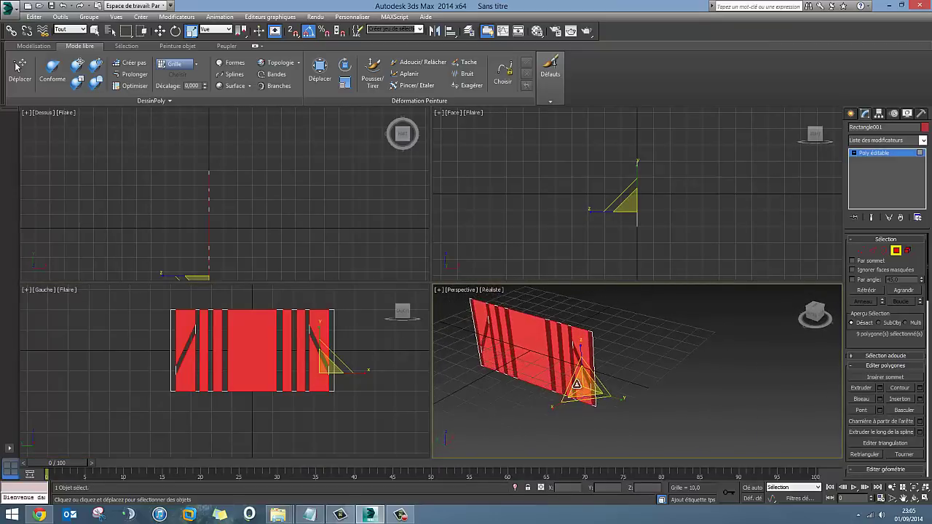
pyautogui.click(880, 387)
pyautogui.moveTo(536, 370)
pyautogui.keyDown('alt'); pyautogui.mouseDown(button='middle')
pyautogui.moveTo(518, 380)
pyautogui.moveTo(604, 390)
pyautogui.mouseUp(button='middle'); pyautogui.keyUp('alt')
pyautogui.scroll(5, 603, 390)
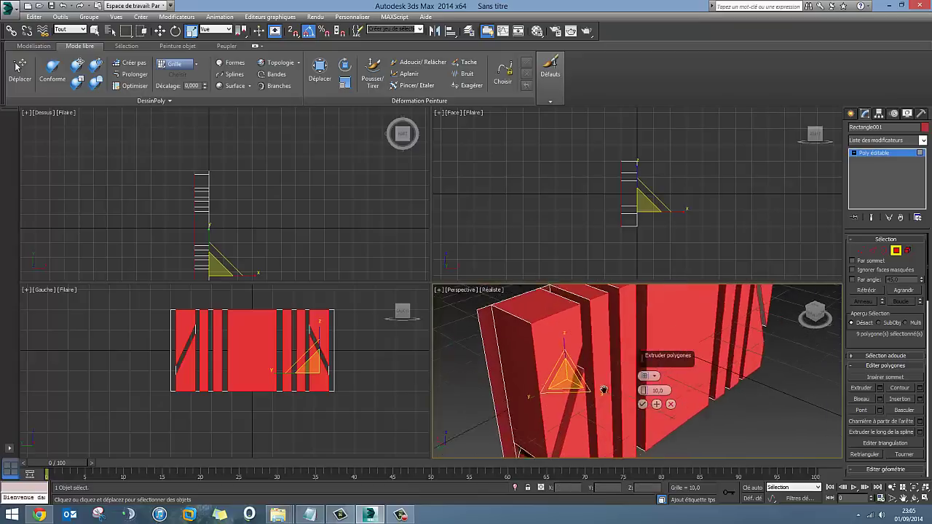
pyautogui.scroll(-5, 604, 391)
pyautogui.moveTo(644, 390); pyautogui.dragTo(646, 404)
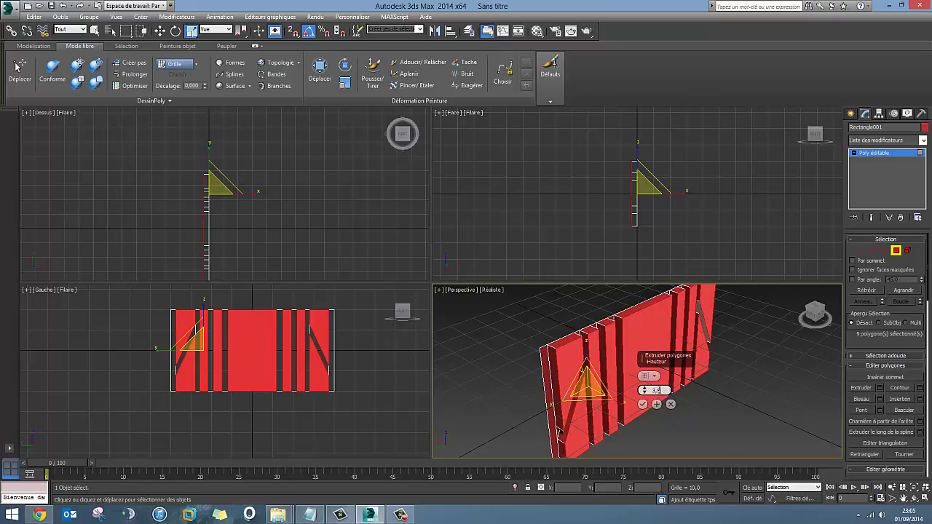
pyautogui.click(641, 404)
pyautogui.moveTo(642, 404)
pyautogui.keyDown('alt'); pyautogui.mouseDown(button='middle')
pyautogui.moveTo(632, 390)
pyautogui.moveTo(510, 379)
pyautogui.mouseUp(button='middle'); pyautogui.keyUp('alt')
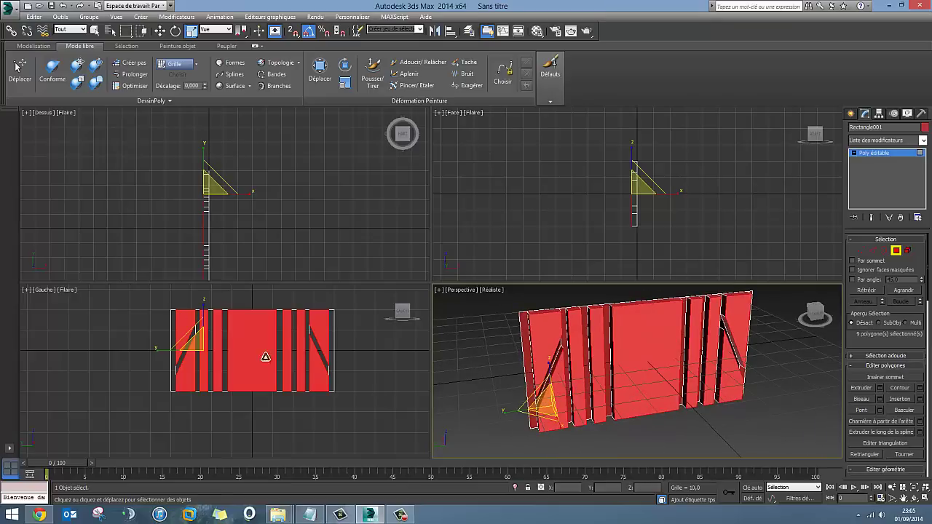
pyautogui.click(248, 335)
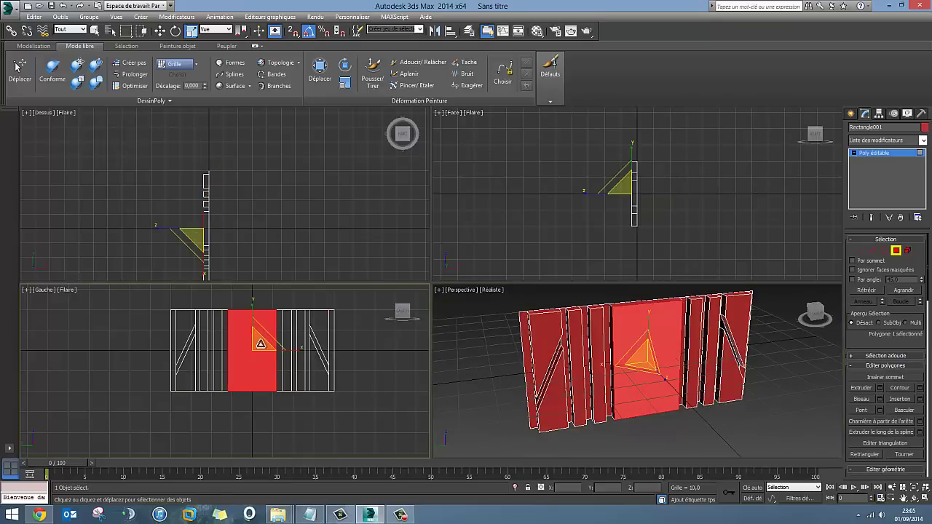
pyautogui.click(274, 419)
pyautogui.hotkey('alt', 'w')
# At Edge level, window-select all 56 edges across the tread strip in the side view
pyautogui.moveTo(283, 374); pyautogui.dragTo(171, 374, button='middle')
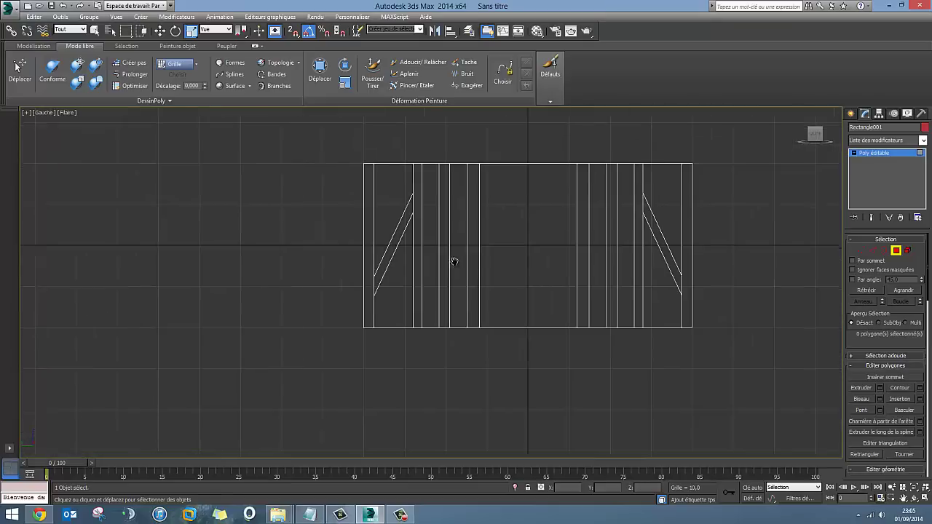
pyautogui.press('2')
pyautogui.moveTo(307, 206); pyautogui.dragTo(362, 243, button='middle')
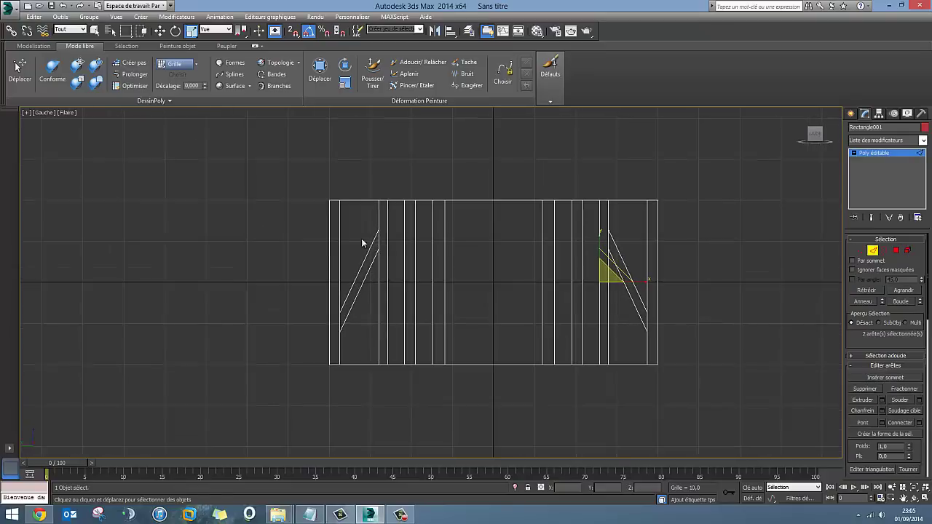
pyautogui.moveTo(337, 217); pyautogui.dragTo(654, 360)
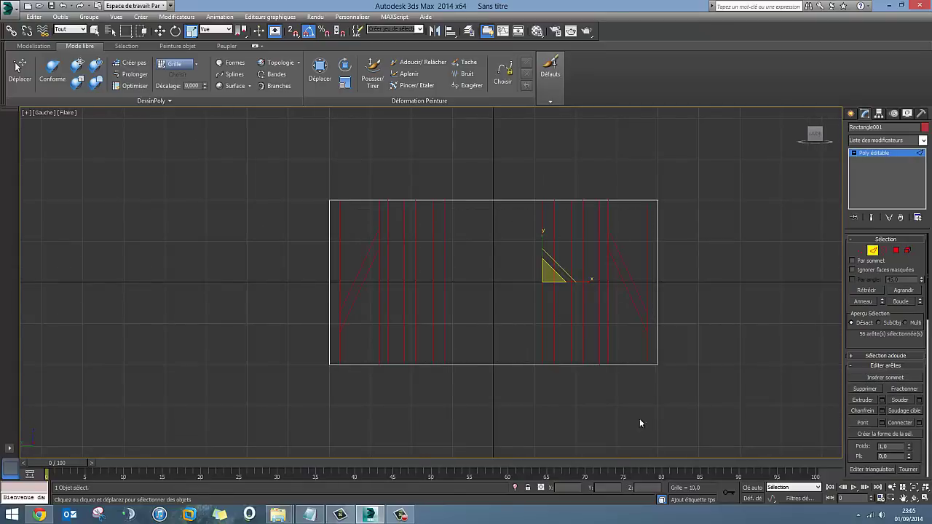
# Return to four viewports and orbit and zoom the Perspective view onto the diagonal grooves
pyautogui.hotkey('alt', 'w')
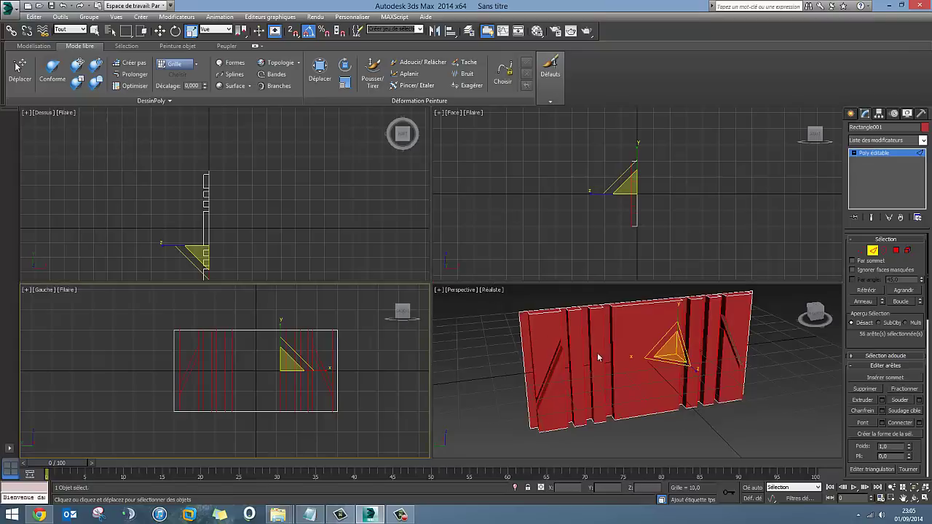
pyautogui.middleClick(611, 348)
pyautogui.moveTo(611, 349)
pyautogui.keyDown('alt'); pyautogui.mouseDown(button='middle')
pyautogui.moveTo(612, 368)
pyautogui.moveTo(588, 318)
pyautogui.mouseUp(button='middle'); pyautogui.keyUp('alt')
pyautogui.scroll(3, 611, 353)
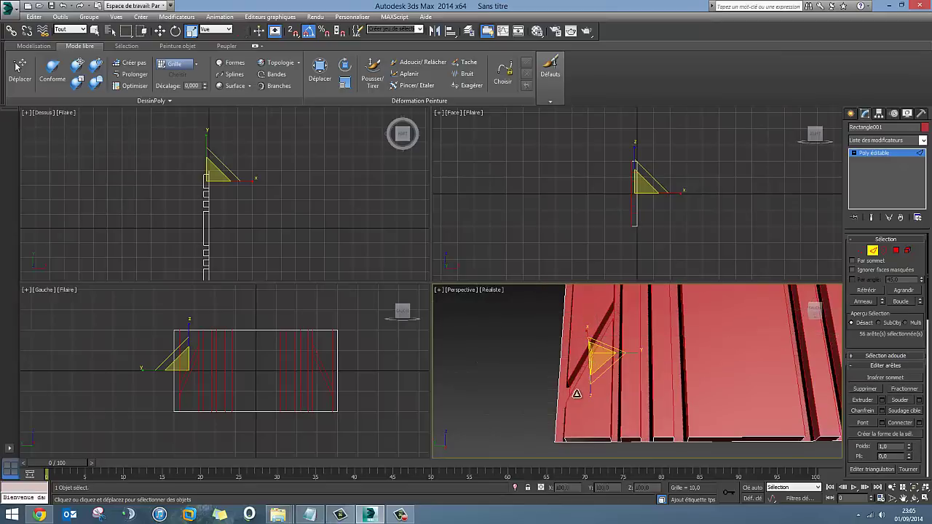
pyautogui.moveTo(576, 391)
pyautogui.keyDown('alt'); pyautogui.mouseDown(button='middle')
pyautogui.moveTo(588, 392)
pyautogui.moveTo(589, 380)
pyautogui.mouseUp(button='middle'); pyautogui.keyUp('alt')
pyautogui.moveTo(603, 396)
pyautogui.mouseDown(button='middle')
pyautogui.moveTo(590, 359)
pyautogui.moveTo(780, 416)
pyautogui.mouseUp(button='middle')
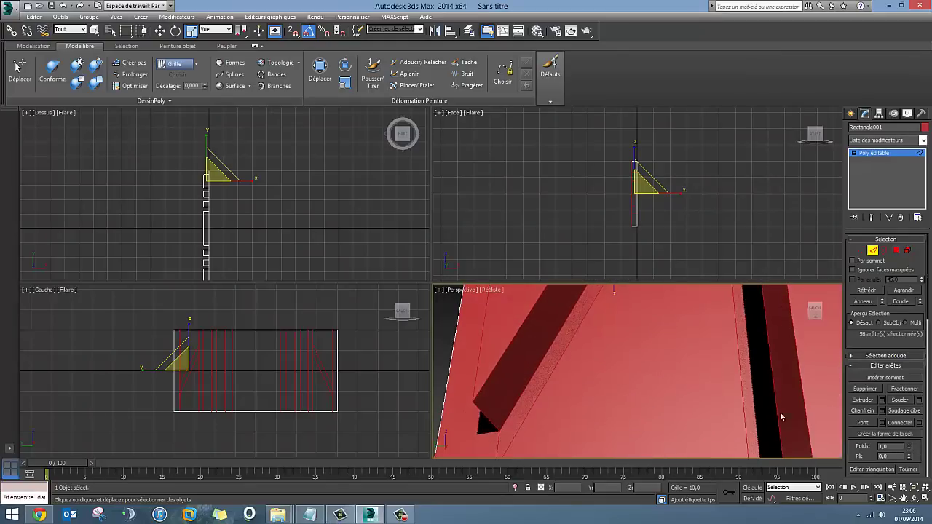
pyautogui.scroll(-3, 582, 378)
pyautogui.scroll(2, 579, 391)
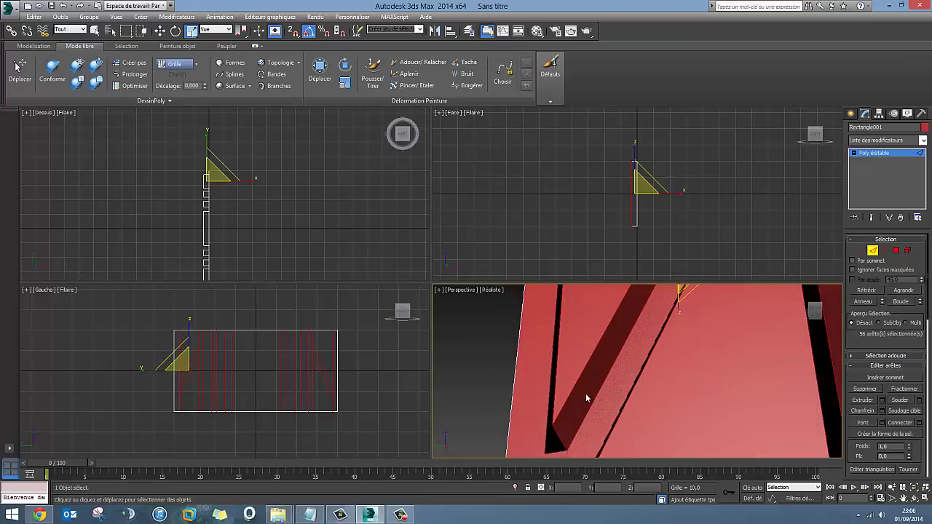
pyautogui.scroll(2, 586, 393)
pyautogui.scroll(-1, 604, 408)
pyautogui.moveTo(612, 396)
pyautogui.keyDown('alt'); pyautogui.mouseDown(button='middle')
pyautogui.moveTo(572, 410)
pyautogui.moveTo(610, 374)
pyautogui.moveTo(559, 369)
pyautogui.mouseUp(button='middle'); pyautogui.keyUp('alt')
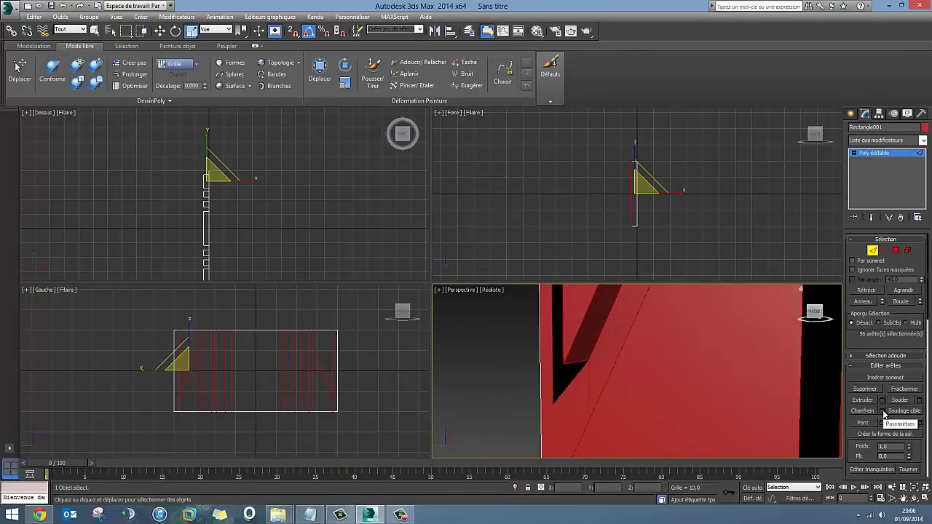
# Chamfer the 56 selected groove edges with an amount of 0,691
pyautogui.click(882, 410)
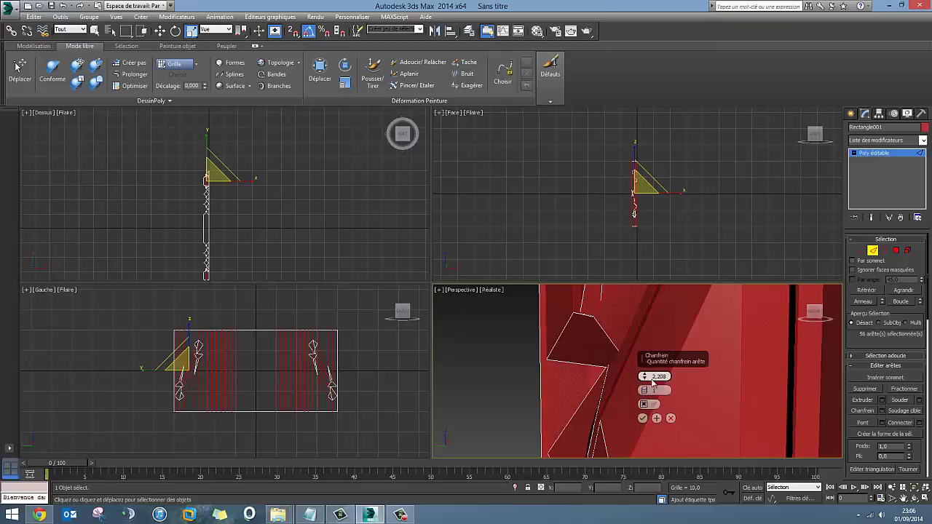
pyautogui.moveTo(643, 377); pyautogui.dragTo(647, 378)
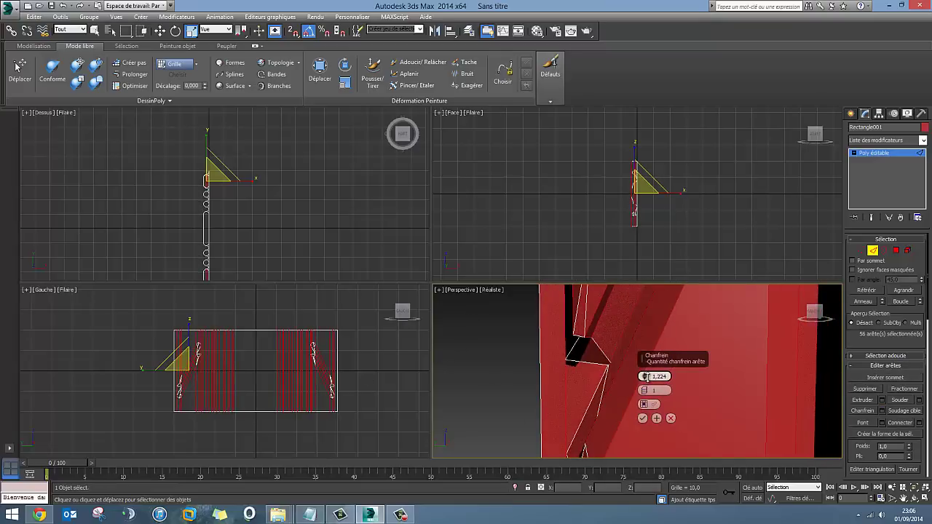
pyautogui.moveTo(648, 381)
pyautogui.keyDown('alt'); pyautogui.mouseDown(button='middle')
pyautogui.moveTo(556, 361)
pyautogui.moveTo(621, 376)
pyautogui.mouseUp(button='middle'); pyautogui.keyUp('alt')
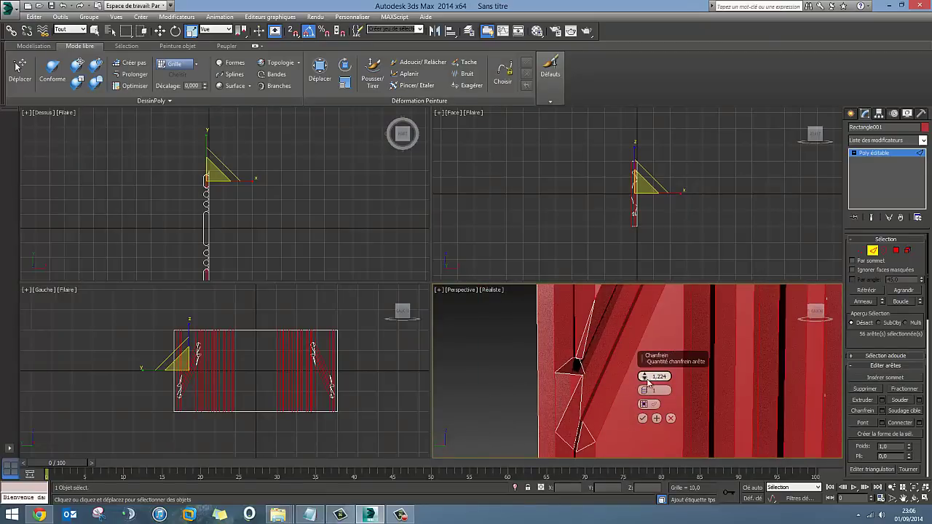
pyautogui.moveTo(646, 378); pyautogui.dragTo(642, 379)
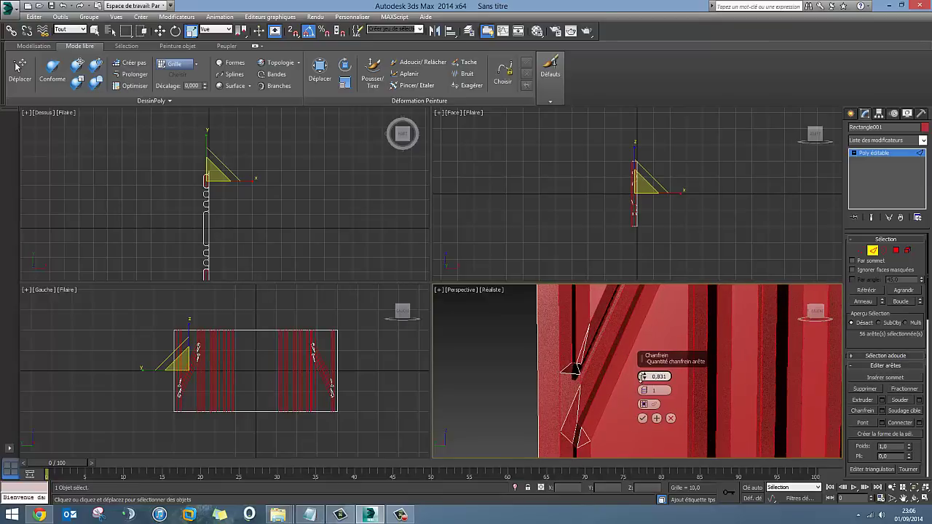
pyautogui.moveTo(642, 377); pyautogui.dragTo(642, 377)
pyautogui.moveTo(558, 354)
pyautogui.keyDown('alt'); pyautogui.mouseDown(button='middle')
pyautogui.moveTo(566, 364)
pyautogui.moveTo(545, 328)
pyautogui.moveTo(581, 399)
pyautogui.moveTo(560, 369)
pyautogui.moveTo(571, 389)
pyautogui.moveTo(539, 414)
pyautogui.moveTo(560, 427)
pyautogui.moveTo(598, 402)
pyautogui.mouseUp(button='middle'); pyautogui.keyUp('alt')
pyautogui.scroll(-5, 560, 369)
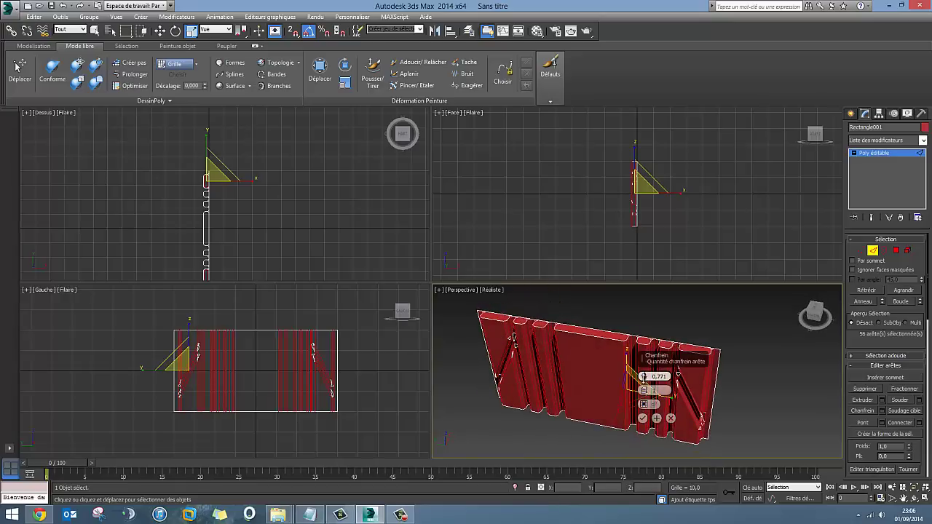
pyautogui.moveTo(642, 377); pyautogui.dragTo(644, 378)
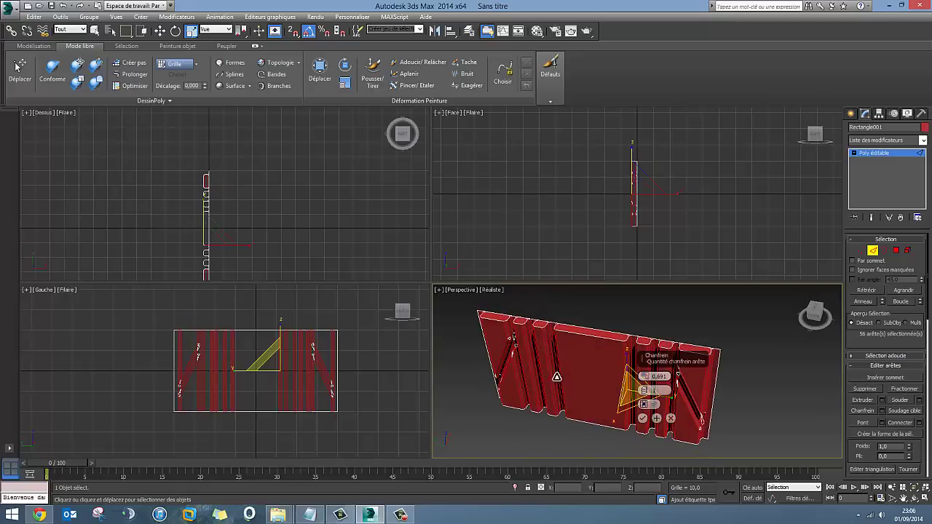
pyautogui.moveTo(558, 376)
pyautogui.keyDown('alt'); pyautogui.mouseDown(button='middle')
pyautogui.moveTo(537, 385)
pyautogui.moveTo(617, 326)
pyautogui.moveTo(607, 406)
pyautogui.moveTo(587, 409)
pyautogui.moveTo(611, 391)
pyautogui.mouseUp(button='middle'); pyautogui.keyUp('alt')
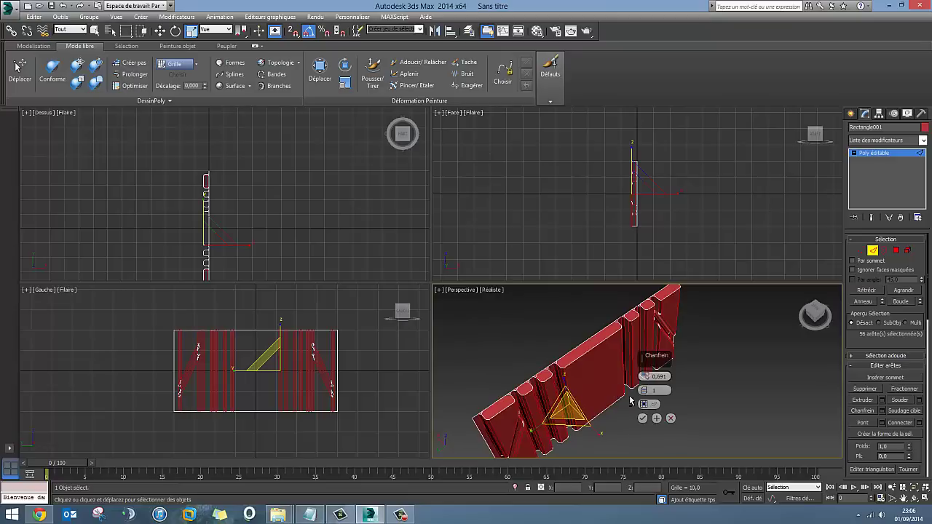
pyautogui.click(670, 418)
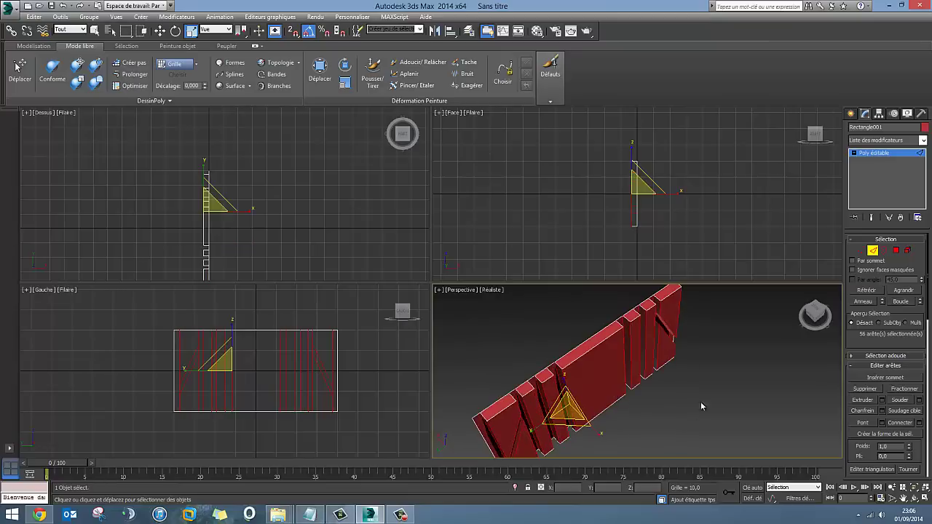
# At Polygon level, pick several polygons at the strip's top end
pyautogui.click(907, 250)
pyautogui.click(652, 303)
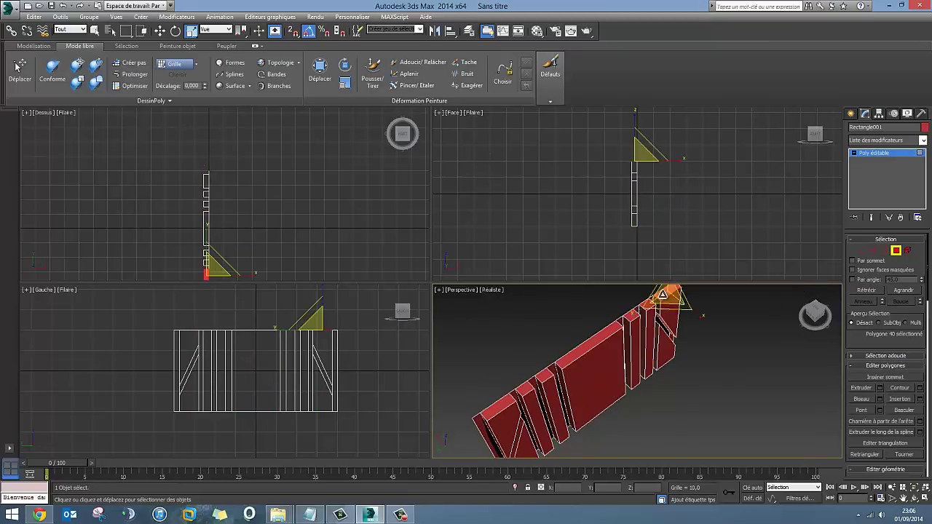
pyautogui.keyDown('ctrl'); pyautogui.click(604, 335); pyautogui.keyUp('ctrl')
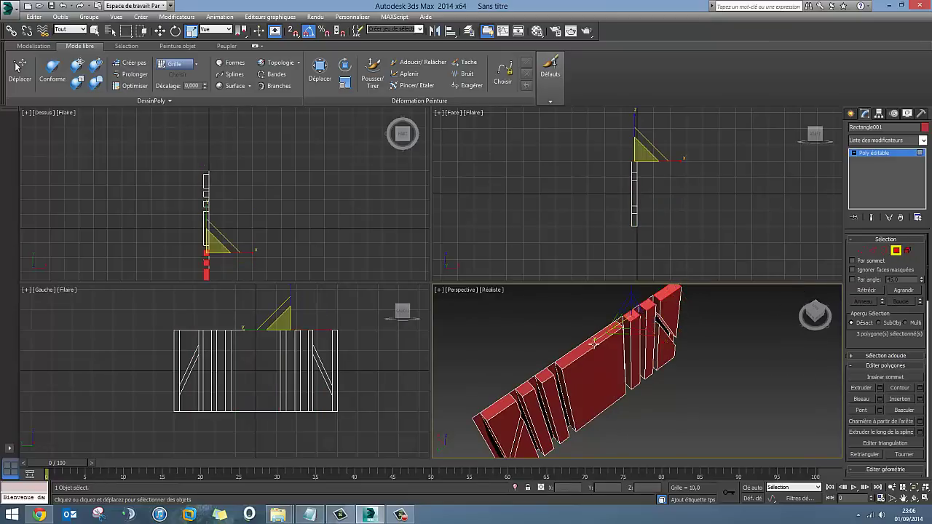
pyautogui.keyDown('ctrl'); pyautogui.click(581, 355); pyautogui.keyUp('ctrl')
pyautogui.keyDown('ctrl'); pyautogui.click(509, 397); pyautogui.keyUp('ctrl')
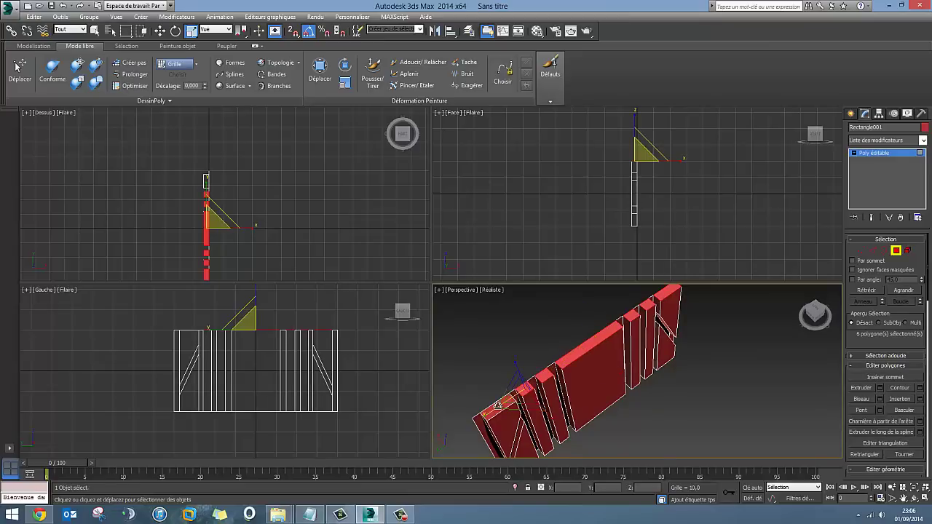
pyautogui.keyDown('ctrl'); pyautogui.click(497, 408); pyautogui.keyUp('ctrl')
pyautogui.moveTo(498, 408)
pyautogui.keyDown('alt'); pyautogui.mouseDown(button='middle')
pyautogui.moveTo(474, 421)
pyautogui.moveTo(531, 385)
pyautogui.mouseUp(button='middle'); pyautogui.keyUp('alt')
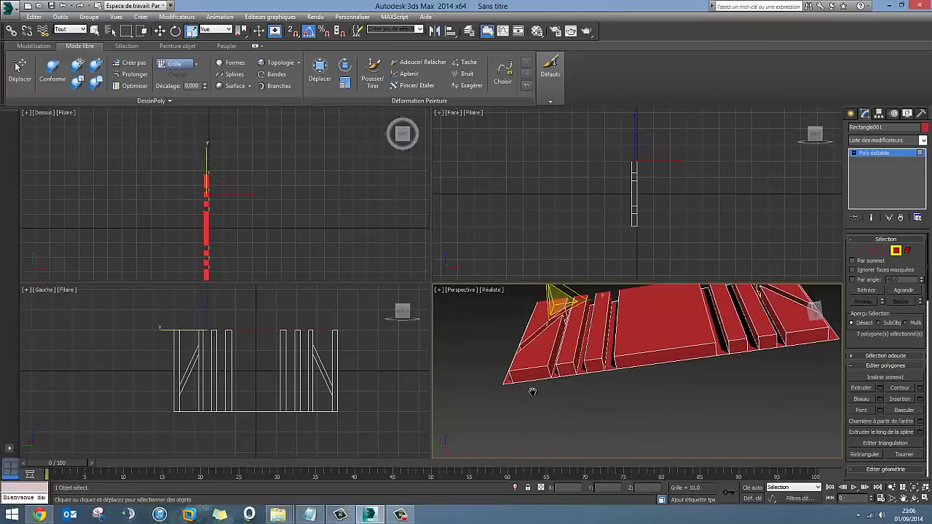
# Discard the trial polygon picks and window-select the 13 polygons at the strip's left end
pyautogui.keyDown('ctrl'); pyautogui.click(531, 373); pyautogui.keyUp('ctrl')
pyautogui.keyDown('ctrl'); pyautogui.click(579, 370); pyautogui.keyUp('ctrl')
pyautogui.keyDown('ctrl'); pyautogui.click(626, 361); pyautogui.keyUp('ctrl')
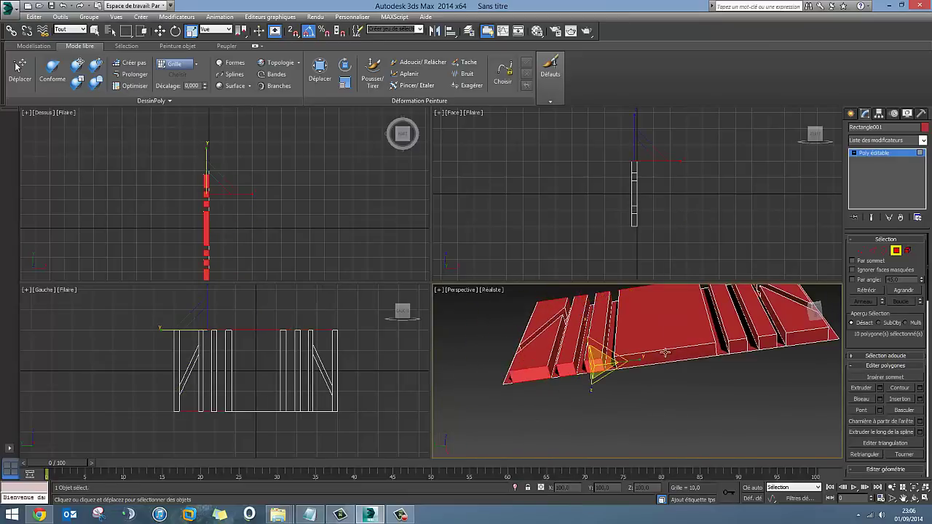
pyautogui.keyDown('ctrl'); pyautogui.click(691, 352); pyautogui.keyUp('ctrl')
pyautogui.keyDown('ctrl'); pyautogui.click(742, 345); pyautogui.keyUp('ctrl')
pyautogui.keyDown('ctrl'); pyautogui.click(770, 342); pyautogui.keyUp('ctrl')
pyautogui.keyDown('ctrl'); pyautogui.click(801, 340); pyautogui.keyUp('ctrl')
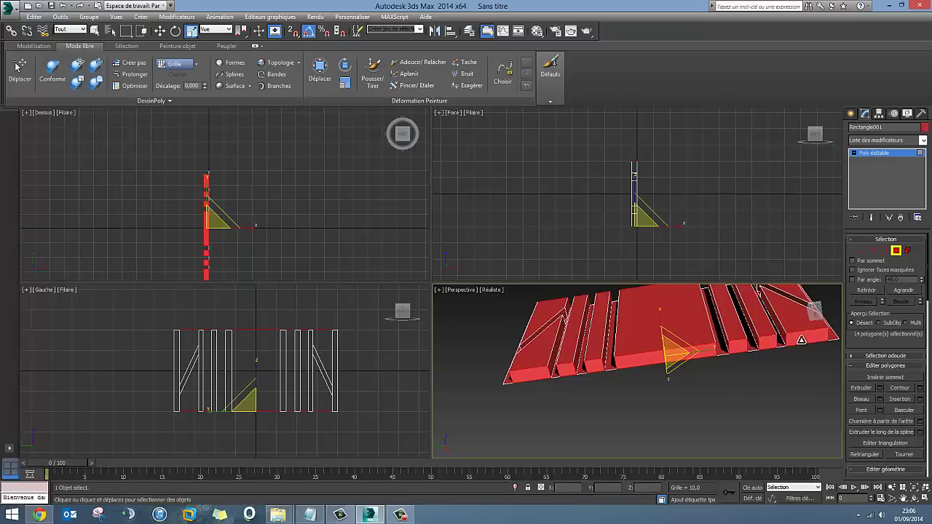
pyautogui.click(802, 345)
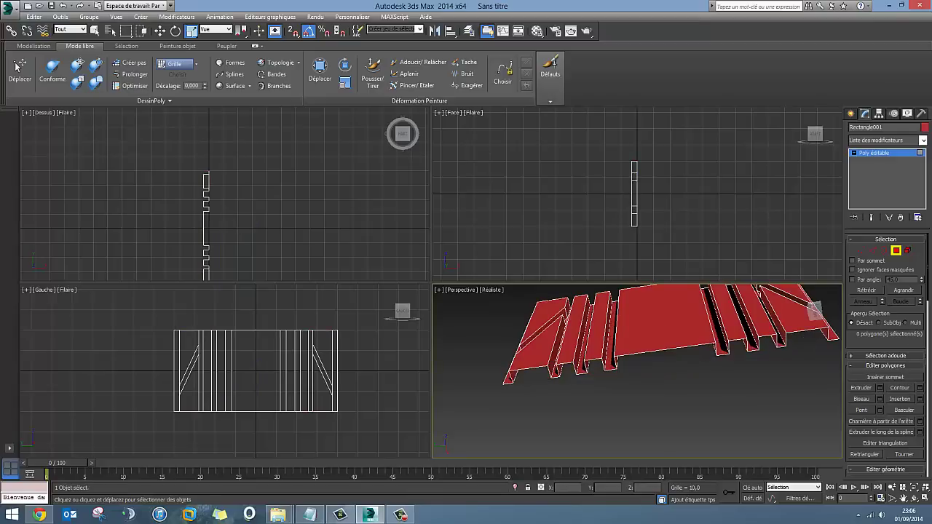
pyautogui.keyDown('alt'); pyautogui.moveTo(609, 342); pyautogui.dragTo(605, 364, button='middle'); pyautogui.keyUp('alt')
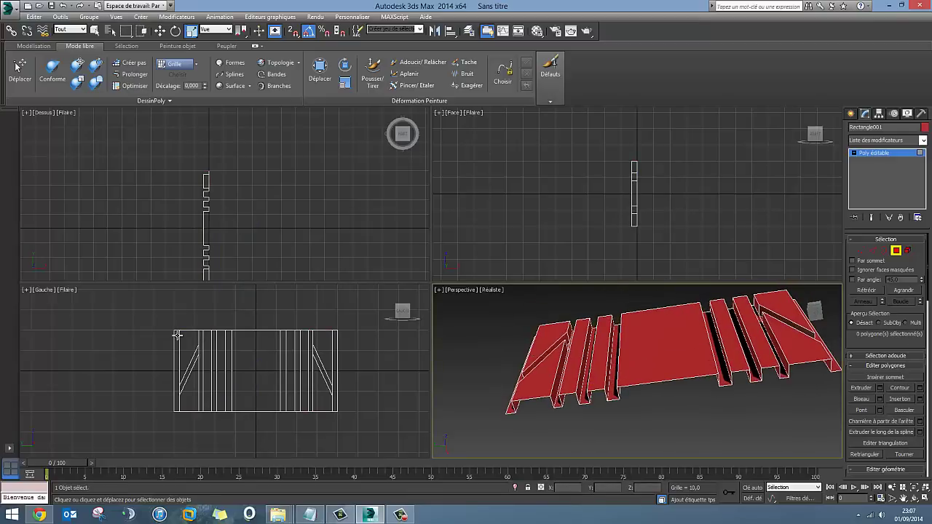
pyautogui.moveTo(176, 335); pyautogui.dragTo(192, 349)
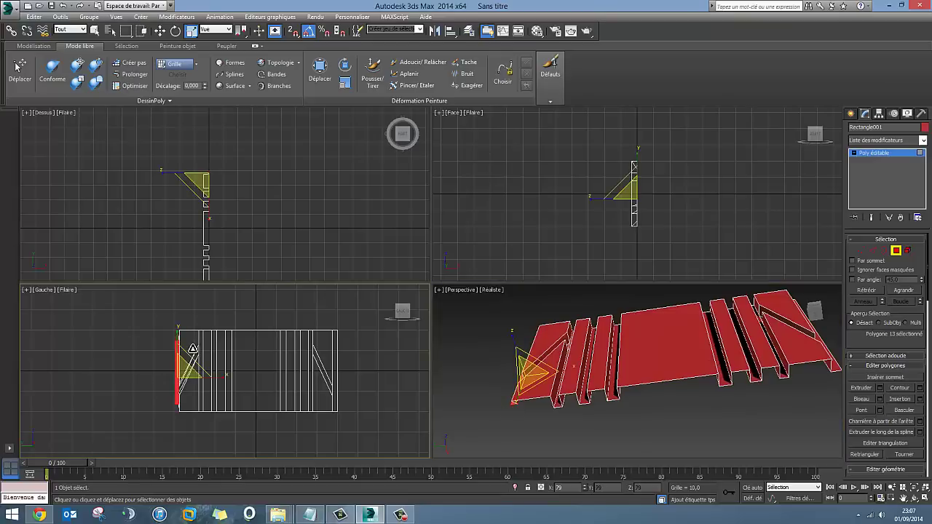
# Convert the selection to edges and chamfer them by 0,691
pyautogui.rightClick(223, 271)
pyautogui.click(872, 251)
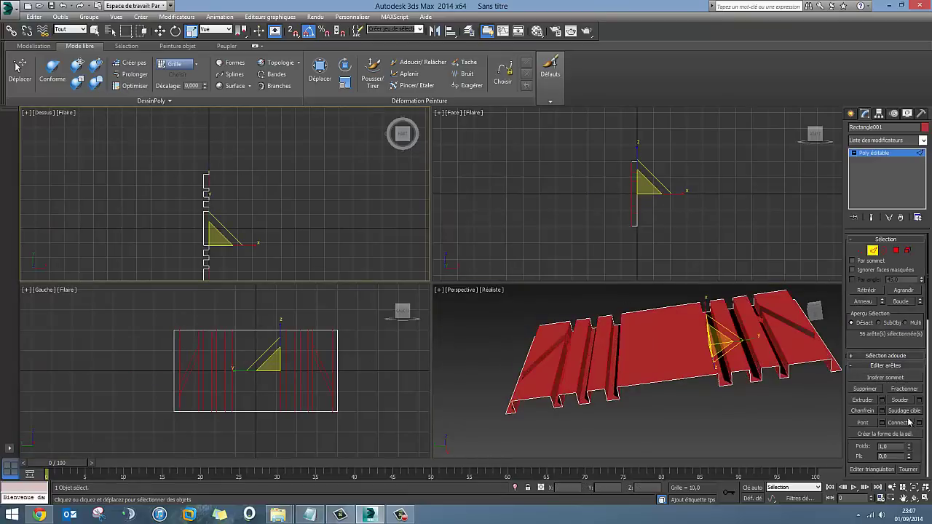
pyautogui.click(882, 411)
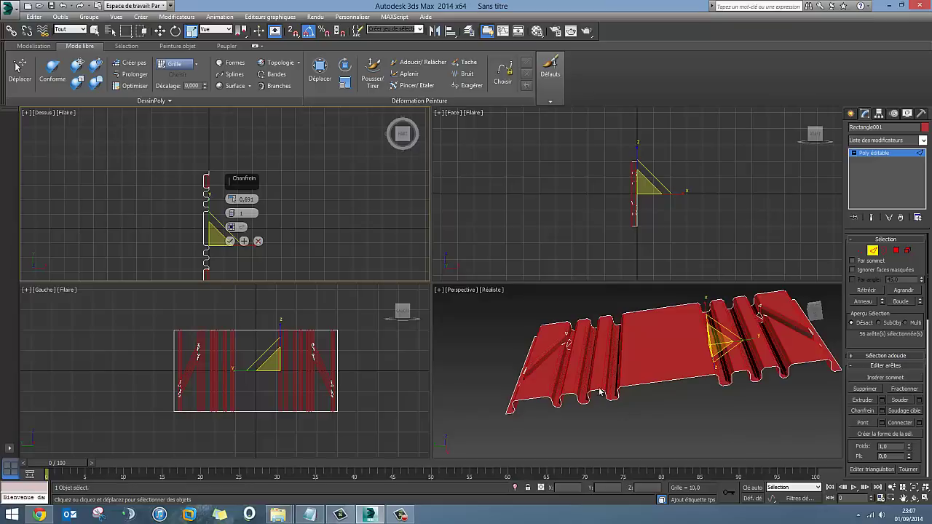
pyautogui.click(230, 241)
pyautogui.middleClick(695, 397)
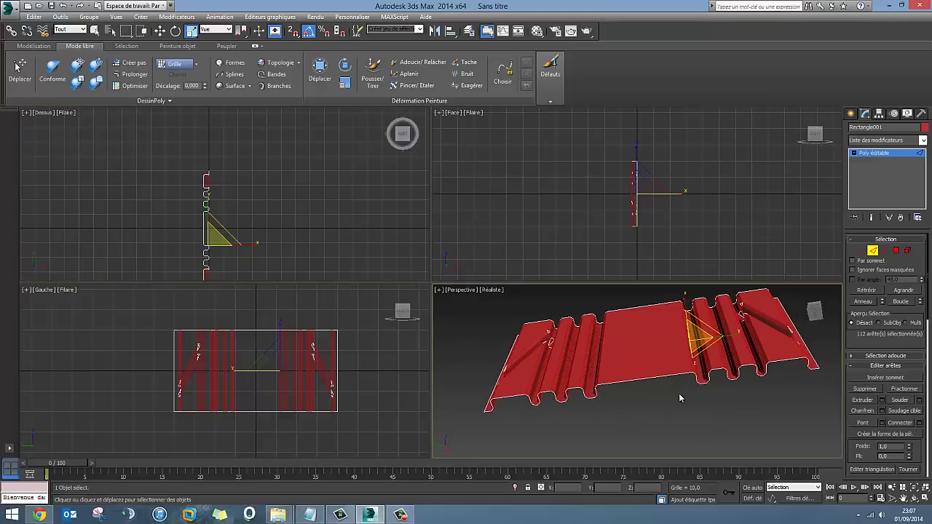
pyautogui.moveTo(657, 381)
pyautogui.keyDown('alt'); pyautogui.mouseDown(button='middle')
pyautogui.moveTo(628, 399)
pyautogui.moveTo(659, 432)
pyautogui.moveTo(681, 432)
pyautogui.mouseUp(button='middle'); pyautogui.keyUp('alt')
# Switch the Command panel to Create > Splines
pyautogui.click(851, 114)
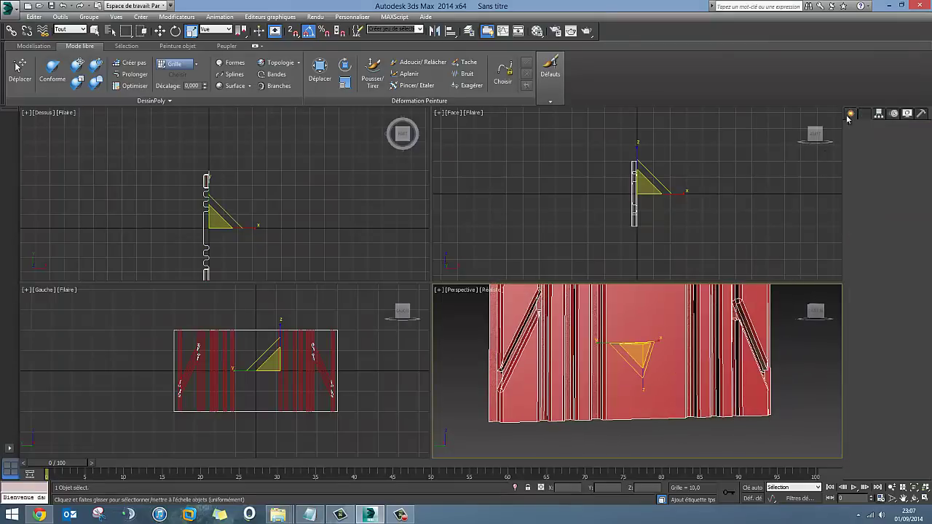
pyautogui.click(805, 451)
pyautogui.moveTo(805, 452)
pyautogui.keyDown('alt'); pyautogui.mouseDown(button='middle')
pyautogui.moveTo(670, 362)
pyautogui.moveTo(638, 390)
pyautogui.moveTo(677, 402)
pyautogui.moveTo(747, 386)
pyautogui.moveTo(709, 372)
pyautogui.moveTo(589, 389)
pyautogui.moveTo(632, 393)
pyautogui.moveTo(610, 350)
pyautogui.moveTo(714, 321)
pyautogui.moveTo(822, 168)
pyautogui.mouseUp(button='middle'); pyautogui.keyUp('alt')
# Reselect Rectangle001 in the Modify panel and select the two edges at the strip's end
pyautogui.click(632, 393)
pyautogui.click(866, 115)
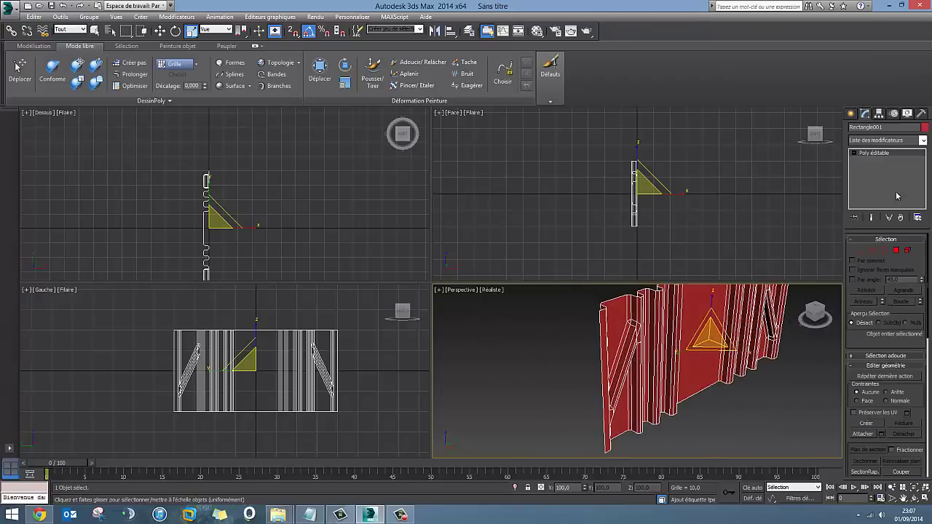
pyautogui.click(873, 251)
pyautogui.click(673, 339)
pyautogui.moveTo(673, 339)
pyautogui.keyDown('alt'); pyautogui.mouseDown(button='middle')
pyautogui.moveTo(646, 409)
pyautogui.moveTo(593, 368)
pyautogui.mouseUp(button='middle'); pyautogui.keyUp('alt')
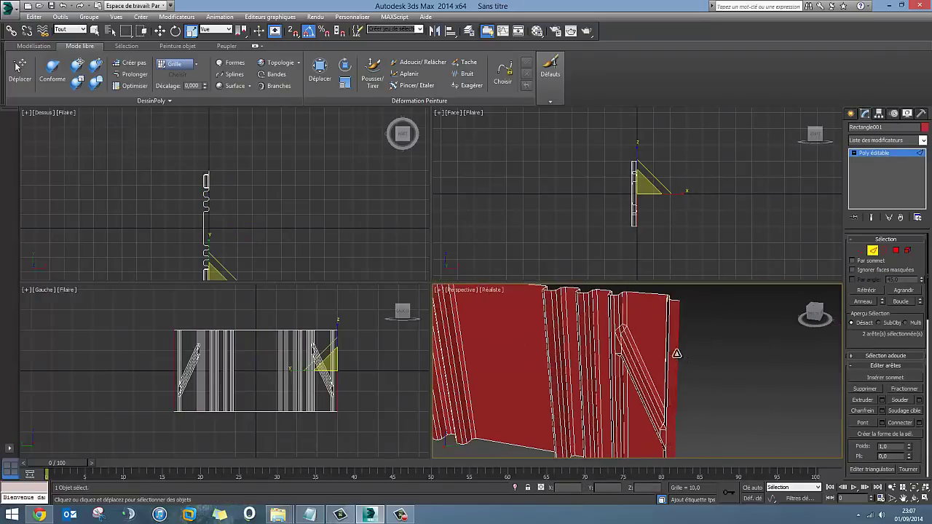
pyautogui.keyDown('alt'); pyautogui.moveTo(677, 350); pyautogui.dragTo(575, 379, button='middle'); pyautogui.keyUp('alt')
pyautogui.scroll(-3, 576, 378)
pyautogui.keyDown('alt'); pyautogui.moveTo(654, 369); pyautogui.dragTo(641, 355, button='middle'); pyautogui.keyUp('alt')
# Shift-drag the end edges with Move to extrude new flat wall sections at a right angle
pyautogui.click(161, 36)
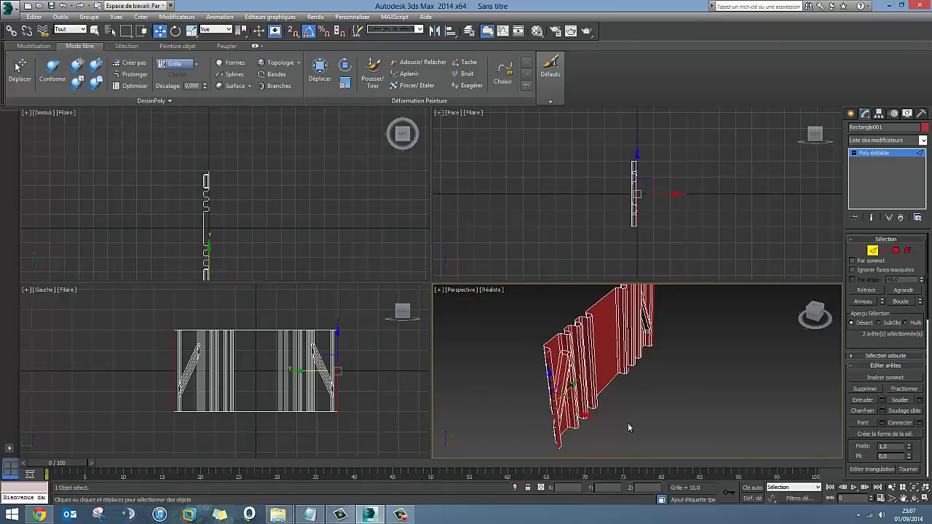
pyautogui.moveTo(630, 428)
pyautogui.keyDown('alt'); pyautogui.mouseDown(button='middle')
pyautogui.moveTo(612, 383)
pyautogui.moveTo(553, 422)
pyautogui.mouseUp(button='middle'); pyautogui.keyUp('alt')
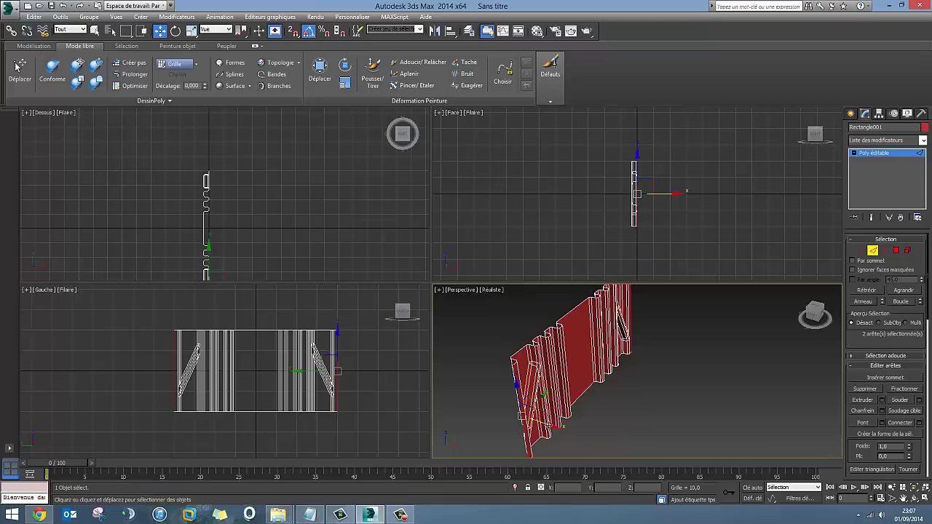
pyautogui.keyDown('shift'); pyautogui.moveTo(552, 426); pyautogui.dragTo(632, 450); pyautogui.keyUp('shift')
pyautogui.keyDown('alt'); pyautogui.moveTo(626, 441); pyautogui.dragTo(618, 394, button='middle'); pyautogui.keyUp('alt')
pyautogui.keyDown('shift'); pyautogui.moveTo(589, 414); pyautogui.dragTo(603, 432); pyautogui.keyUp('shift')
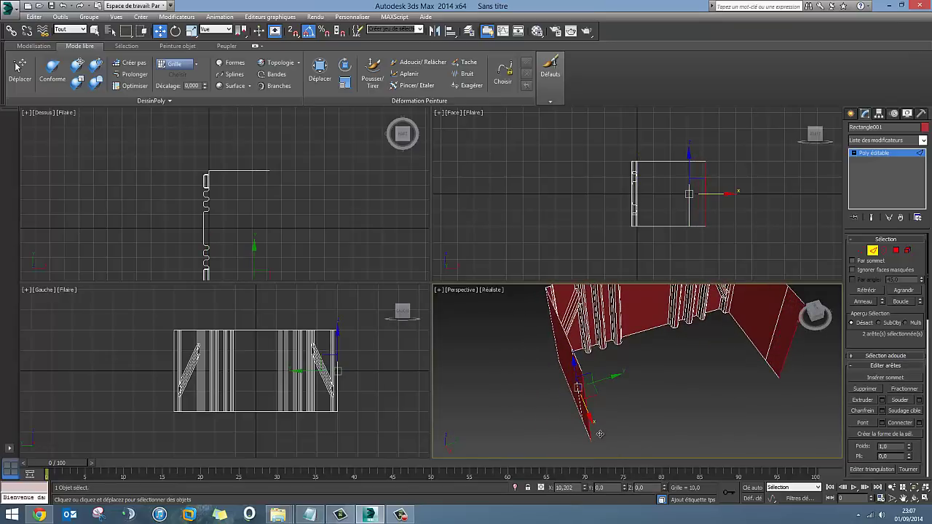
pyautogui.keyDown('shift'); pyautogui.moveTo(599, 434); pyautogui.dragTo(609, 453); pyautogui.keyUp('shift')
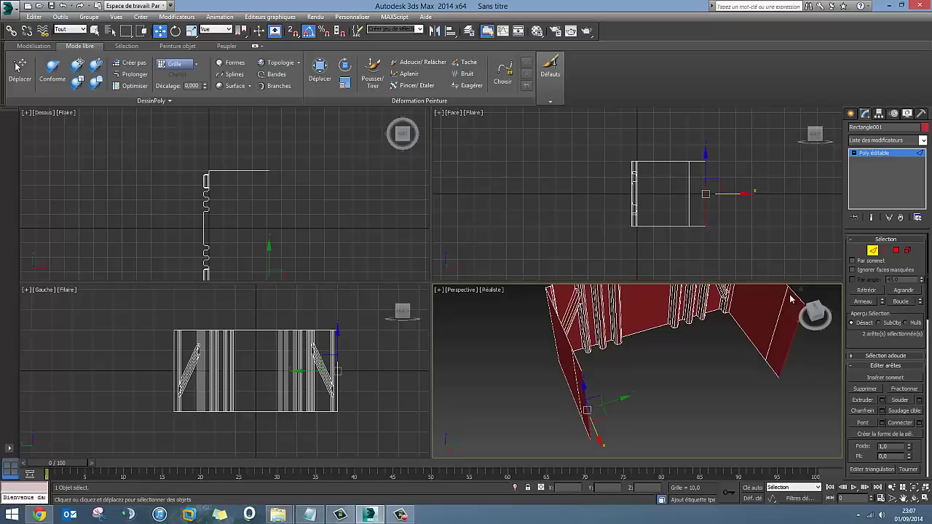
pyautogui.moveTo(599, 401)
pyautogui.keyDown('alt'); pyautogui.mouseDown(button='middle')
pyautogui.moveTo(639, 401)
pyautogui.moveTo(614, 408)
pyautogui.moveTo(624, 353)
pyautogui.mouseUp(button='middle'); pyautogui.keyUp('alt')
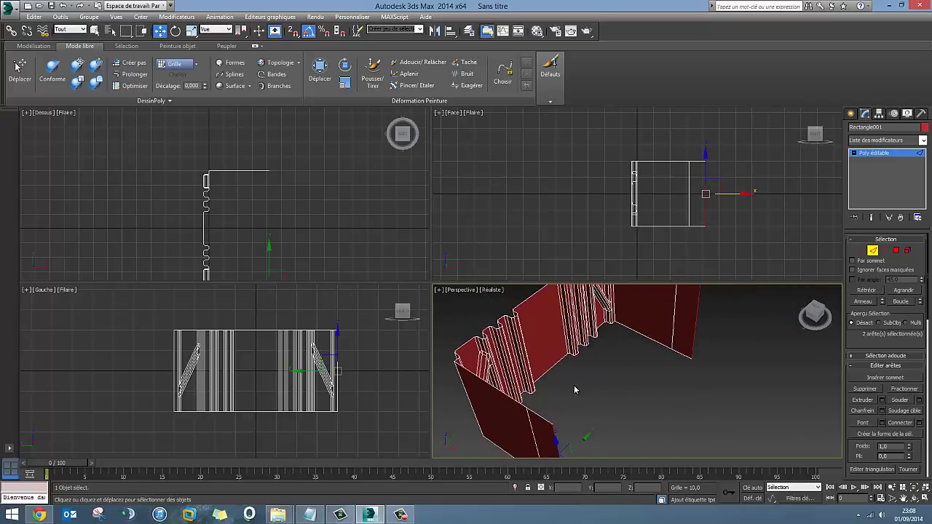
pyautogui.scroll(-2, 574, 390)
pyautogui.scroll(-3, 588, 357)
pyautogui.keyDown('alt'); pyautogui.moveTo(599, 366); pyautogui.dragTo(585, 374, button='middle'); pyautogui.keyUp('alt')
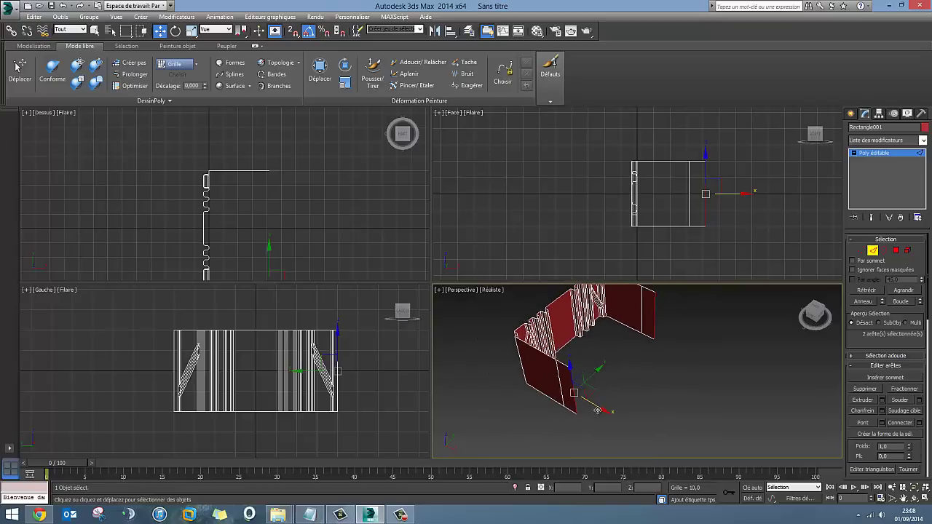
pyautogui.moveTo(599, 410); pyautogui.dragTo(597, 378)
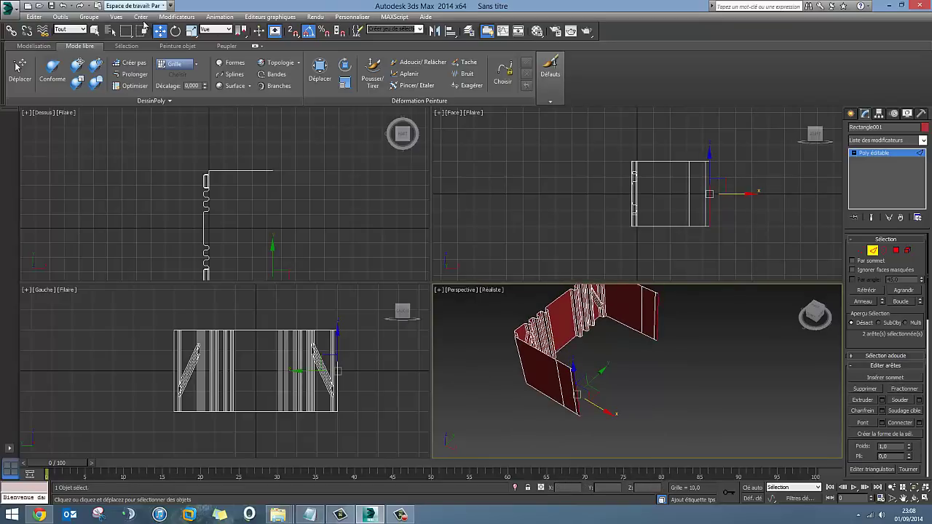
# In Vertex mode, marquee-select the four vertices at the strip's free right end in the maximized Front view
pyautogui.press('1')
pyautogui.moveTo(626, 327)
pyautogui.keyDown('alt'); pyautogui.mouseDown(button='middle')
pyautogui.moveTo(646, 333)
pyautogui.moveTo(663, 381)
pyautogui.mouseUp(button='middle'); pyautogui.keyUp('alt')
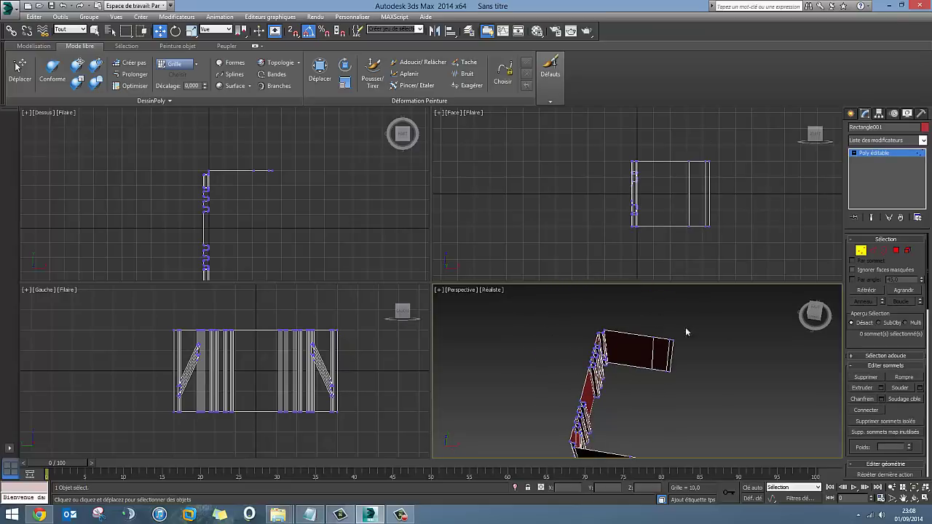
pyautogui.scroll(1, 666, 197)
pyautogui.scroll(3, 676, 193)
pyautogui.scroll(1, 655, 161)
pyautogui.scroll(1, 655, 165)
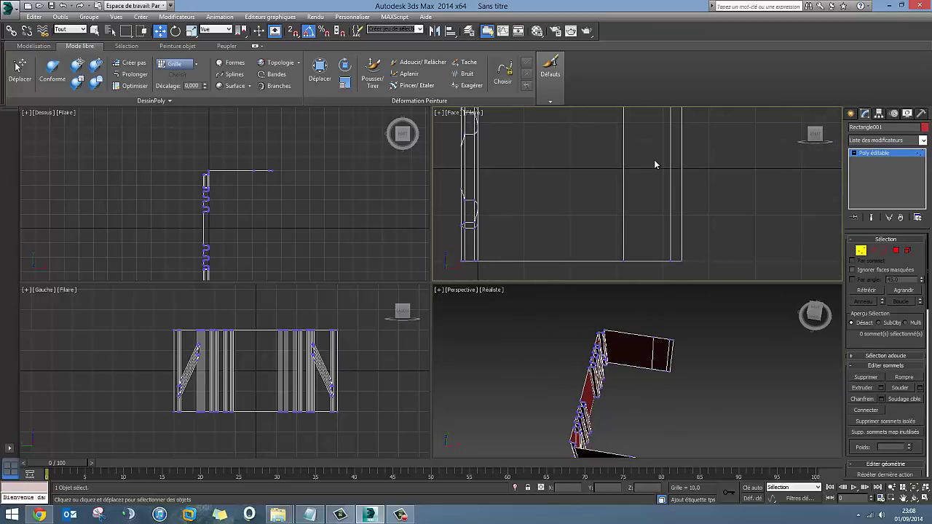
pyautogui.hotkey('alt', 'w')
pyautogui.scroll(-2, 604, 256)
pyautogui.scroll(-3, 615, 190)
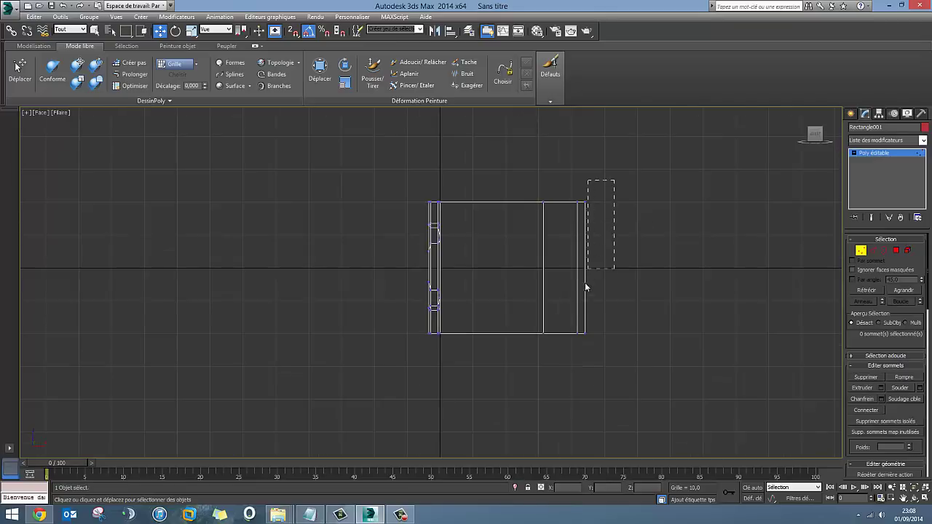
pyautogui.moveTo(580, 351); pyautogui.dragTo(581, 356)
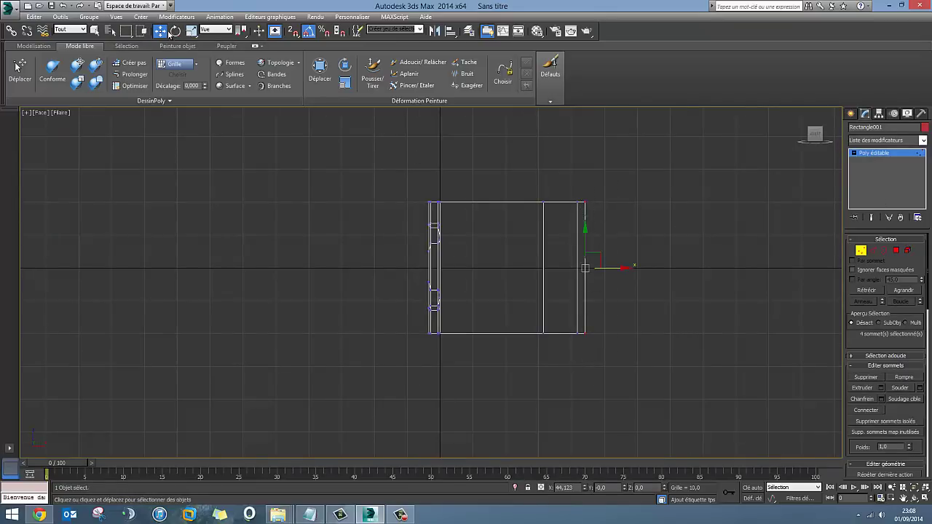
# Scale the four end vertices down from 65 to 41 so the walls form a box
pyautogui.click(192, 31)
pyautogui.hotkey('alt', 'w')
pyautogui.moveTo(475, 290)
pyautogui.keyDown('alt'); pyautogui.mouseDown(button='middle')
pyautogui.moveTo(596, 332)
pyautogui.moveTo(560, 355)
pyautogui.moveTo(626, 379)
pyautogui.mouseUp(button='middle'); pyautogui.keyUp('alt')
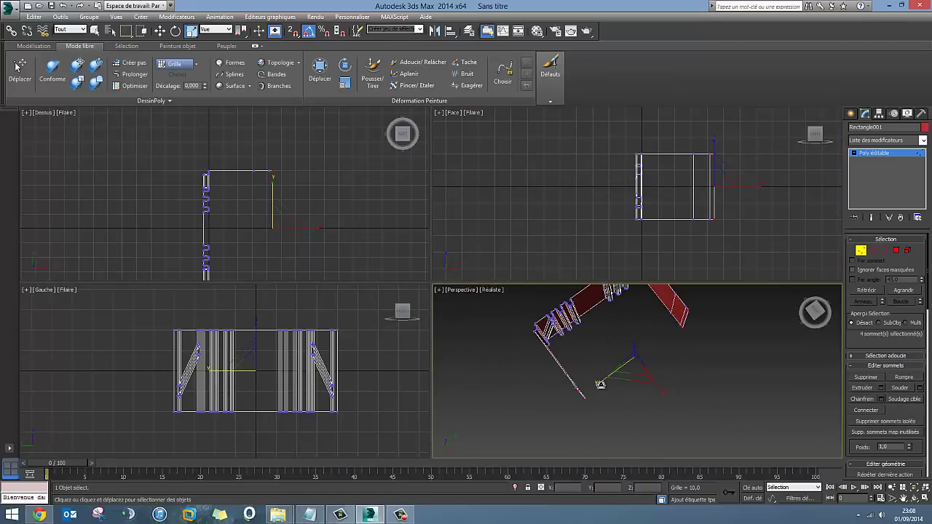
pyautogui.moveTo(626, 379)
pyautogui.mouseDown()
pyautogui.moveTo(683, 374)
pyautogui.moveTo(645, 374)
pyautogui.mouseUp()
pyautogui.moveTo(645, 374)
pyautogui.keyDown('alt'); pyautogui.mouseDown(button='middle')
pyautogui.moveTo(548, 352)
pyautogui.moveTo(728, 358)
pyautogui.moveTo(629, 379)
pyautogui.moveTo(737, 351)
pyautogui.moveTo(706, 330)
pyautogui.moveTo(648, 324)
pyautogui.mouseUp(button='middle'); pyautogui.keyUp('alt')
pyautogui.hotkey('alt', 'w')
pyautogui.moveTo(591, 315)
pyautogui.keyDown('alt'); pyautogui.mouseDown(button='middle')
pyautogui.moveTo(534, 288)
pyautogui.moveTo(797, 182)
pyautogui.mouseUp(button='middle'); pyautogui.keyUp('alt')
# Add a Lissage rapide (TurboSmooth) modifier to the tread strip and set Iterations to 2
pyautogui.click(912, 142)
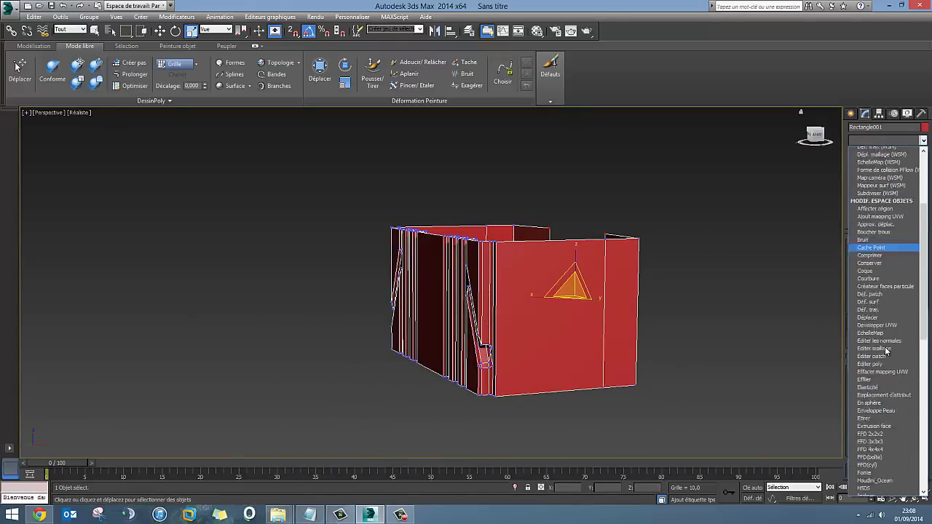
pyautogui.press('l')
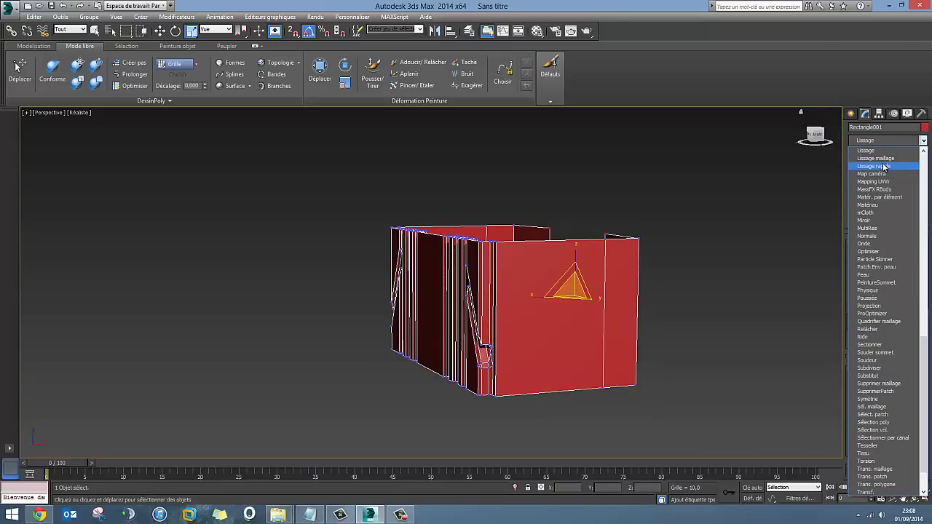
pyautogui.click(884, 167)
pyautogui.keyDown('alt'); pyautogui.moveTo(488, 329); pyautogui.dragTo(559, 332, button='middle'); pyautogui.keyUp('alt')
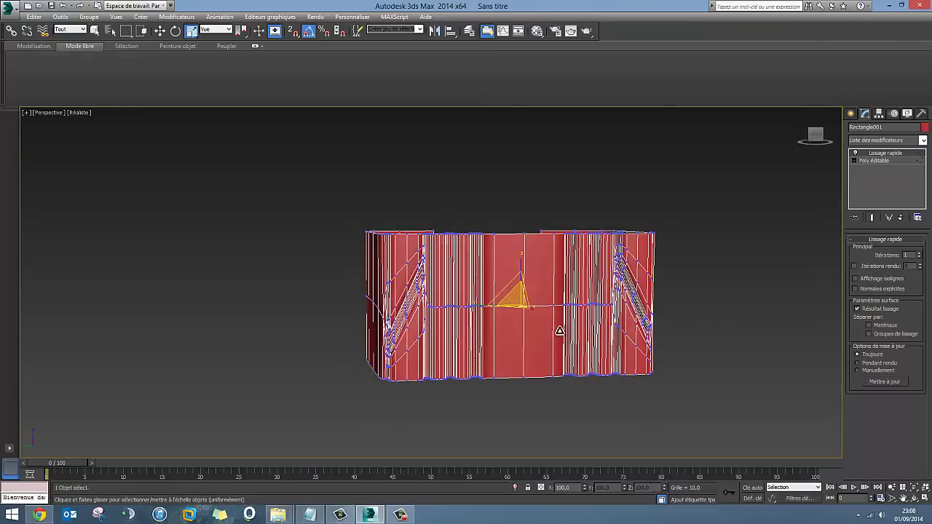
pyautogui.click(920, 253)
pyautogui.keyDown('alt'); pyautogui.moveTo(580, 318); pyautogui.dragTo(586, 323, button='middle'); pyautogui.keyUp('alt')
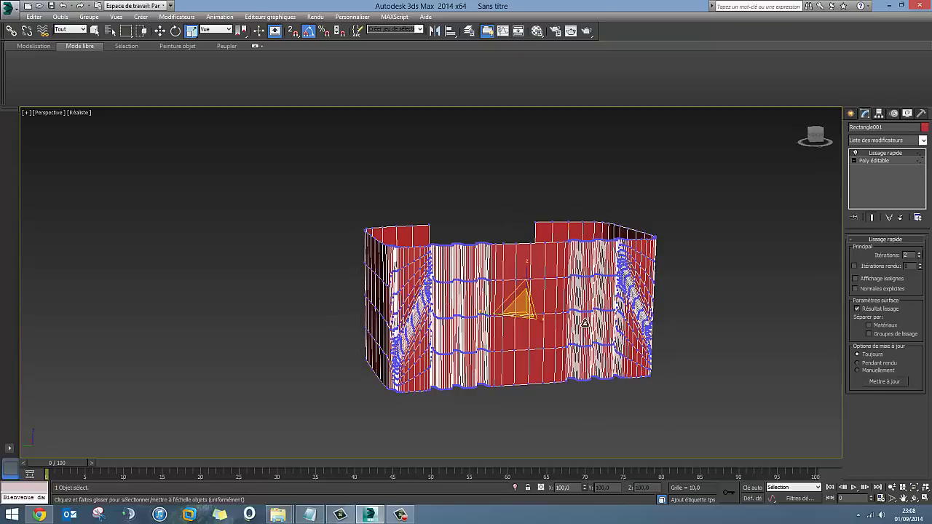
# Show the viewport polygon and vertex statistics with key 7 and inspect the smoothed strip
pyautogui.press('7')
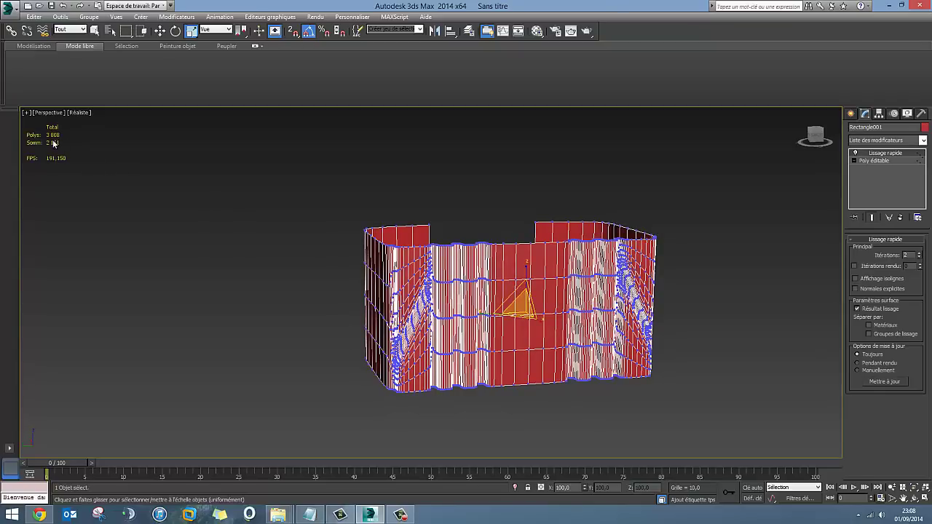
pyautogui.moveTo(434, 288)
pyautogui.keyDown('alt'); pyautogui.mouseDown(button='middle')
pyautogui.moveTo(220, 230)
pyautogui.moveTo(149, 232)
pyautogui.mouseUp(button='middle'); pyautogui.keyUp('alt')
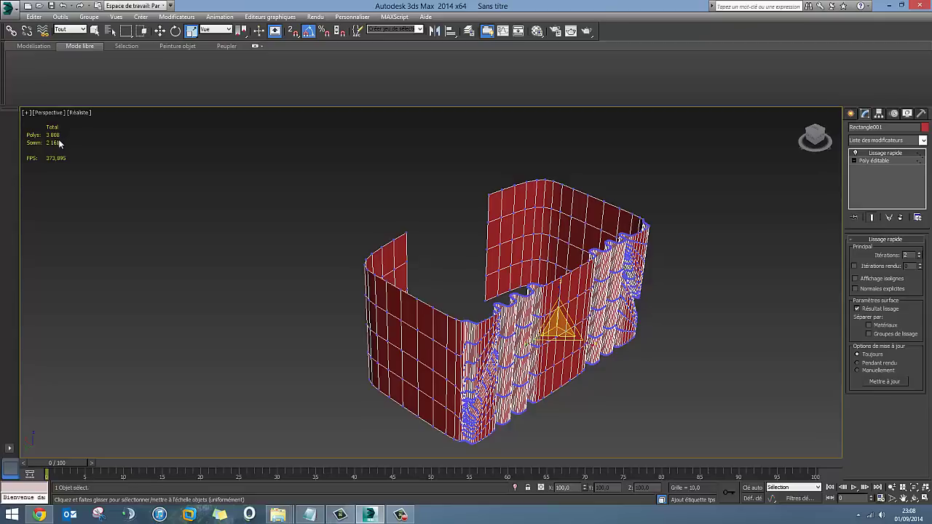
pyautogui.keyDown('alt'); pyautogui.moveTo(218, 241); pyautogui.dragTo(109, 241, button='middle'); pyautogui.keyUp('alt')
pyautogui.moveTo(548, 360)
pyautogui.keyDown('alt'); pyautogui.mouseDown(button='middle')
pyautogui.moveTo(568, 395)
pyautogui.moveTo(539, 393)
pyautogui.mouseUp(button='middle'); pyautogui.keyUp('alt')
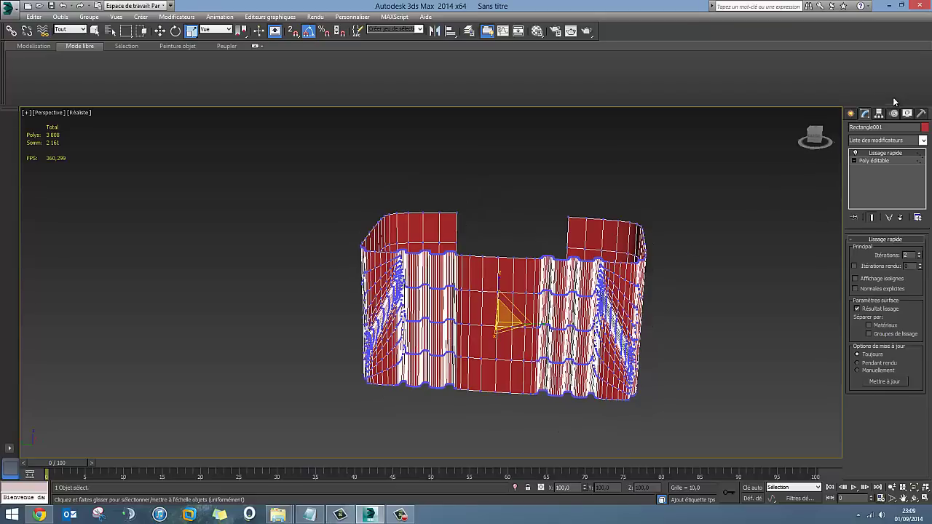
pyautogui.click(852, 114)
pyautogui.click(758, 332)
pyautogui.moveTo(578, 329)
pyautogui.keyDown('alt'); pyautogui.mouseDown(button='middle')
pyautogui.moveTo(546, 308)
pyautogui.moveTo(512, 313)
pyautogui.moveTo(254, 251)
pyautogui.moveTo(568, 287)
pyautogui.moveTo(551, 267)
pyautogui.moveTo(464, 265)
pyautogui.moveTo(479, 287)
pyautogui.moveTo(535, 304)
pyautogui.moveTo(603, 284)
pyautogui.moveTo(547, 286)
pyautogui.moveTo(619, 274)
pyautogui.moveTo(527, 276)
pyautogui.moveTo(574, 267)
pyautogui.moveTo(514, 242)
pyautogui.mouseUp(button='middle'); pyautogui.keyUp('alt')
# Select the tread strip Rectangle001 and bring up the Tools > Array dialog
pyautogui.click(526, 277)
pyautogui.click(159, 31)
pyautogui.moveTo(521, 273); pyautogui.dragTo(434, 272, button='middle')
pyautogui.scroll(-2, 434, 272)
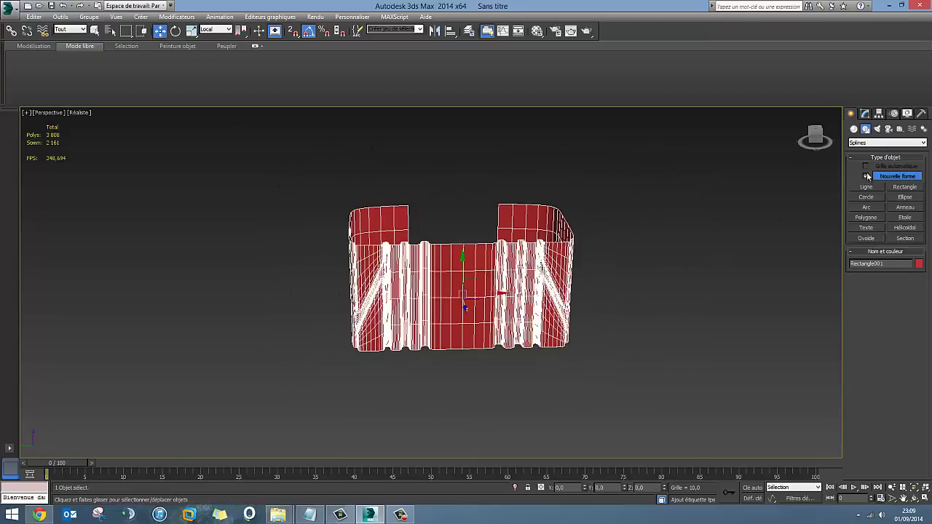
pyautogui.click(865, 114)
pyautogui.click(850, 114)
pyautogui.click(60, 16)
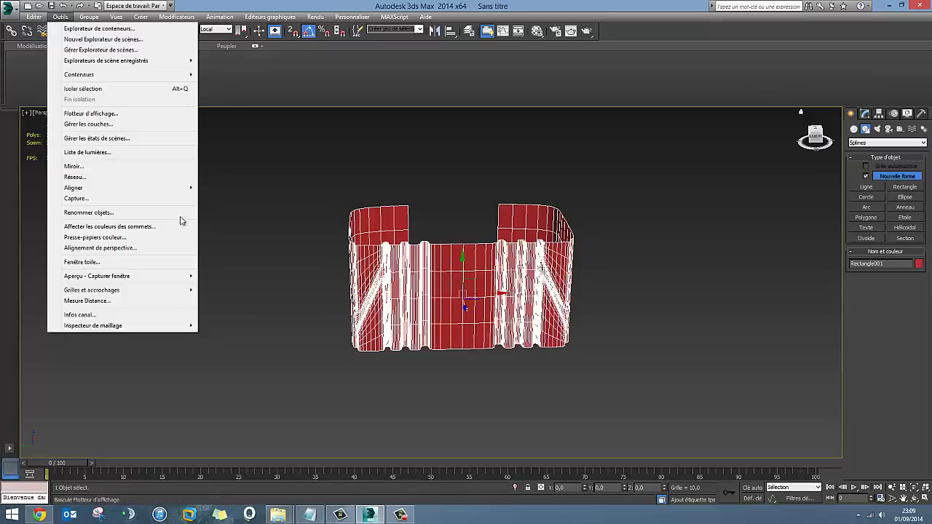
pyautogui.click(106, 177)
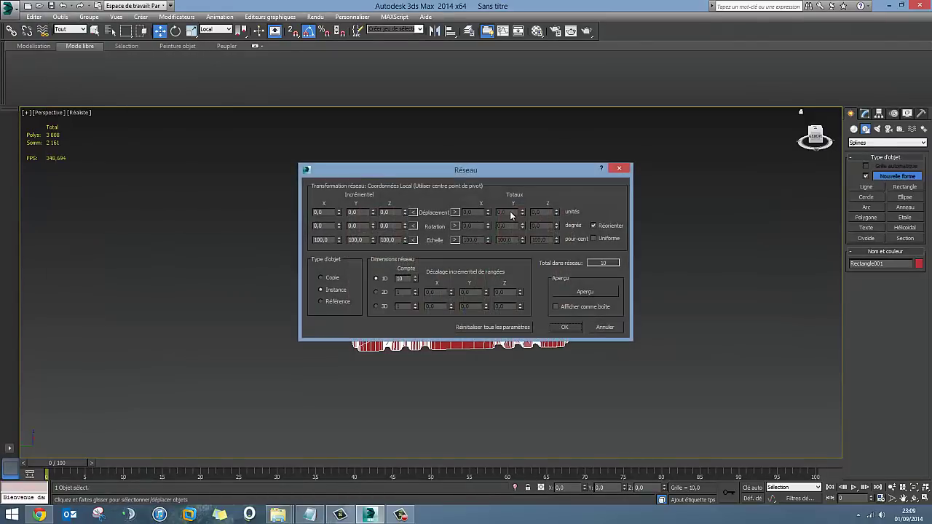
pyautogui.moveTo(443, 173)
pyautogui.mouseDown()
pyautogui.moveTo(713, 276)
pyautogui.moveTo(650, 269)
pyautogui.mouseUp()
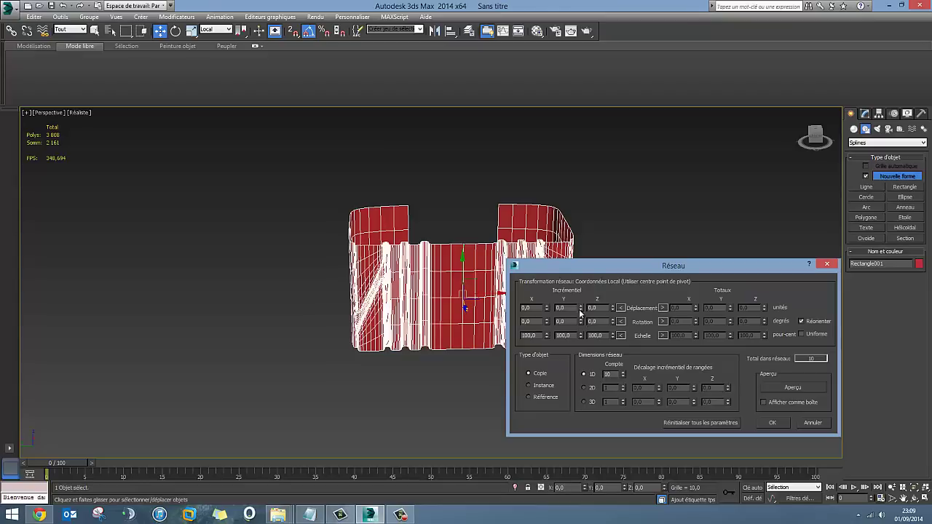
# Preview and create an array of 30 copies spaced 40 units along Y
pyautogui.click(786, 387)
pyautogui.scroll(-5, 298, 320)
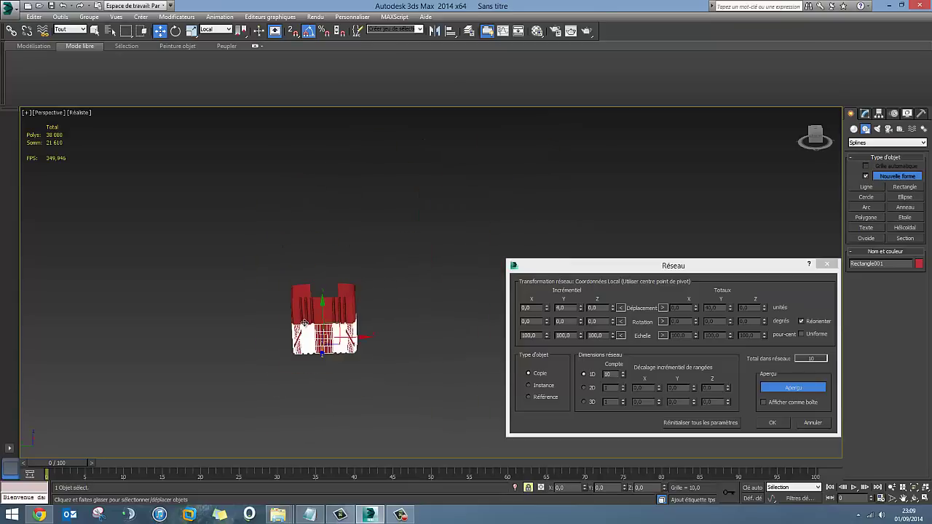
pyautogui.click(526, 375)
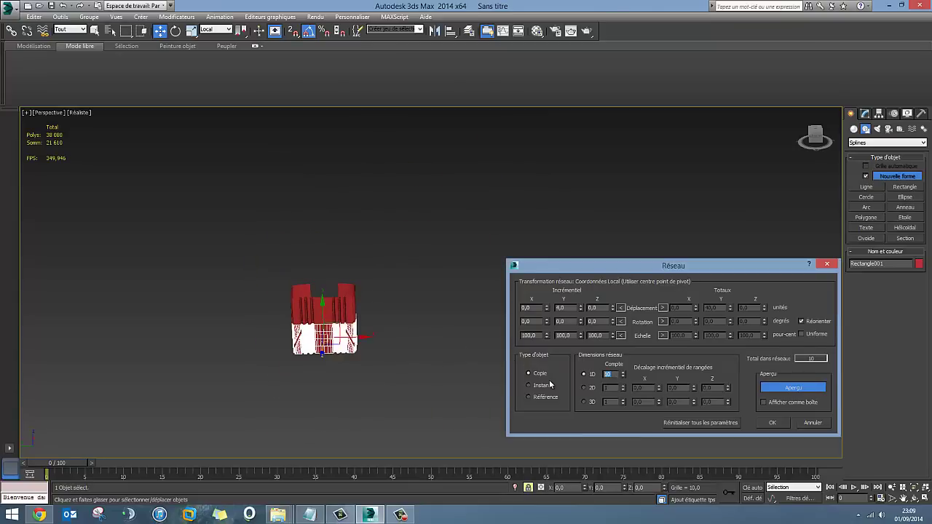
pyautogui.write('20')
pyautogui.press('Return')
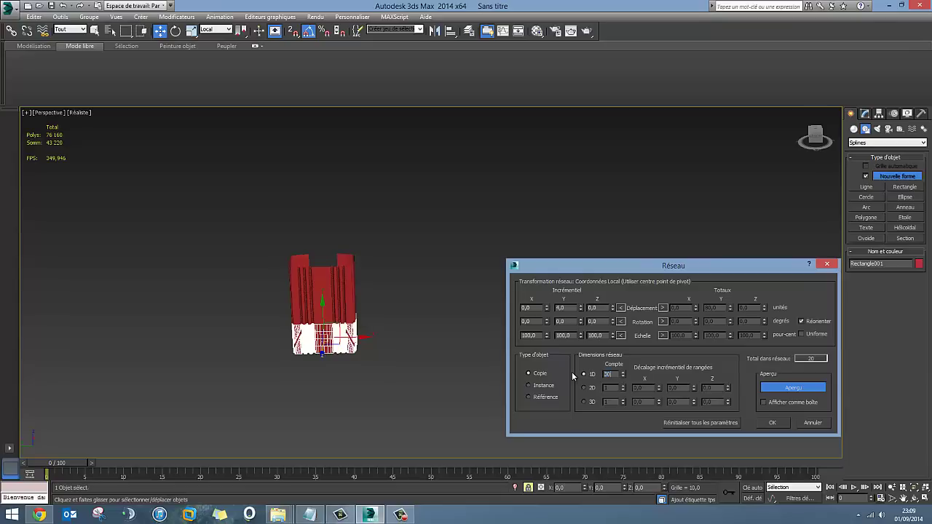
pyautogui.press('Return')
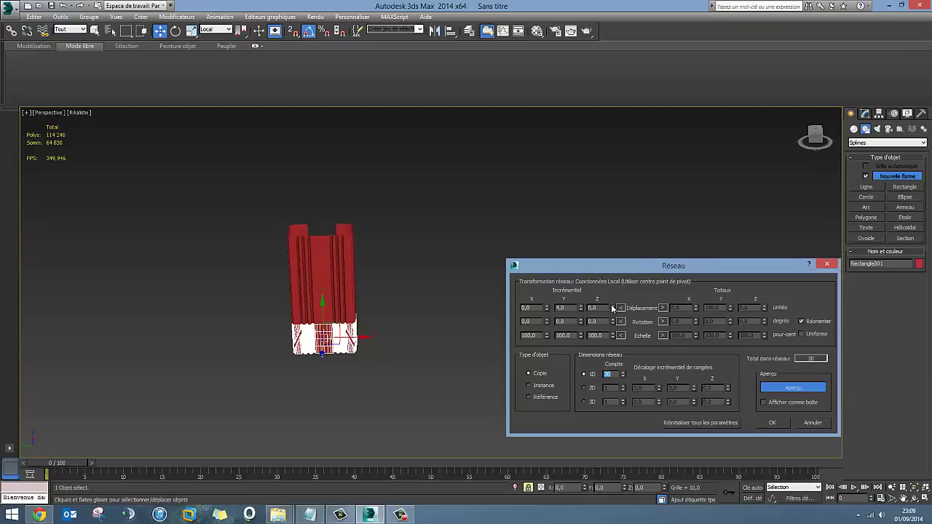
pyautogui.moveTo(581, 308)
pyautogui.mouseDown()
pyautogui.moveTo(583, 285)
pyautogui.moveTo(583, 309)
pyautogui.mouseUp()
pyautogui.click(583, 309)
pyautogui.click(581, 311)
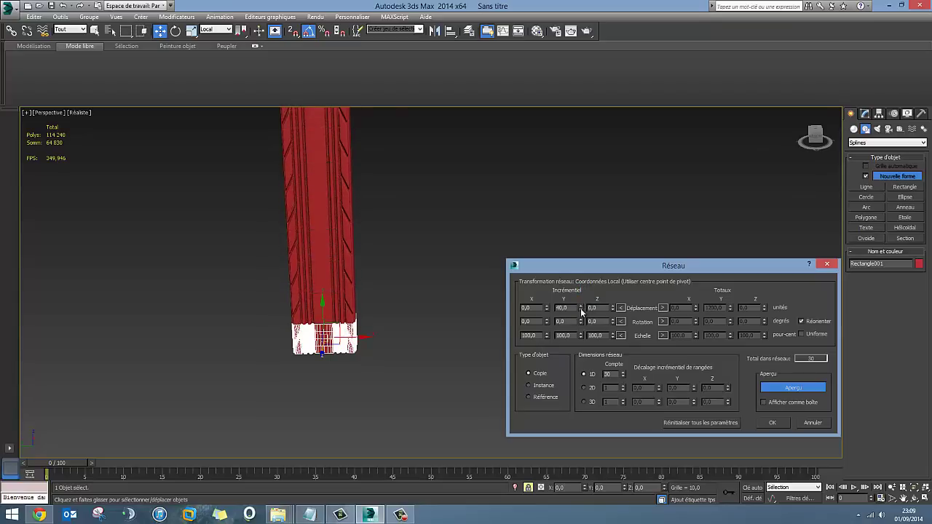
pyautogui.click(770, 425)
pyautogui.moveTo(351, 298); pyautogui.dragTo(451, 339, button='middle')
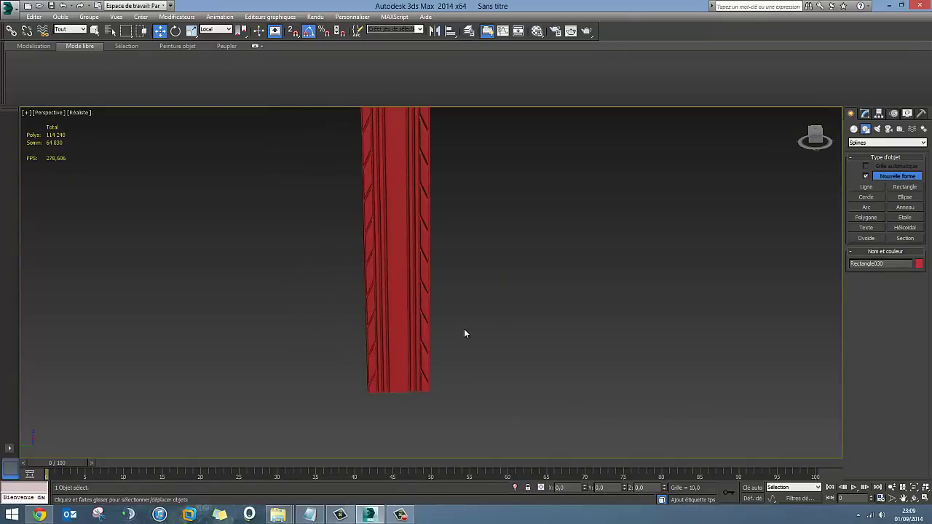
# Select the arrayed strips and inspect the individual bands of the tread column
pyautogui.click(396, 281)
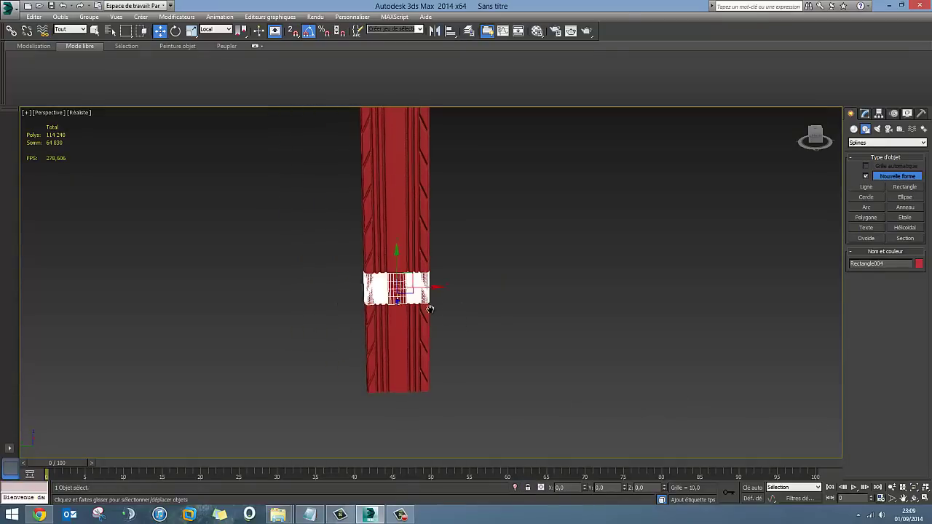
pyautogui.moveTo(431, 309)
pyautogui.keyDown('alt'); pyautogui.mouseDown(button='middle')
pyautogui.moveTo(442, 327)
pyautogui.moveTo(453, 303)
pyautogui.moveTo(454, 322)
pyautogui.moveTo(471, 271)
pyautogui.mouseUp(button='middle'); pyautogui.keyUp('alt')
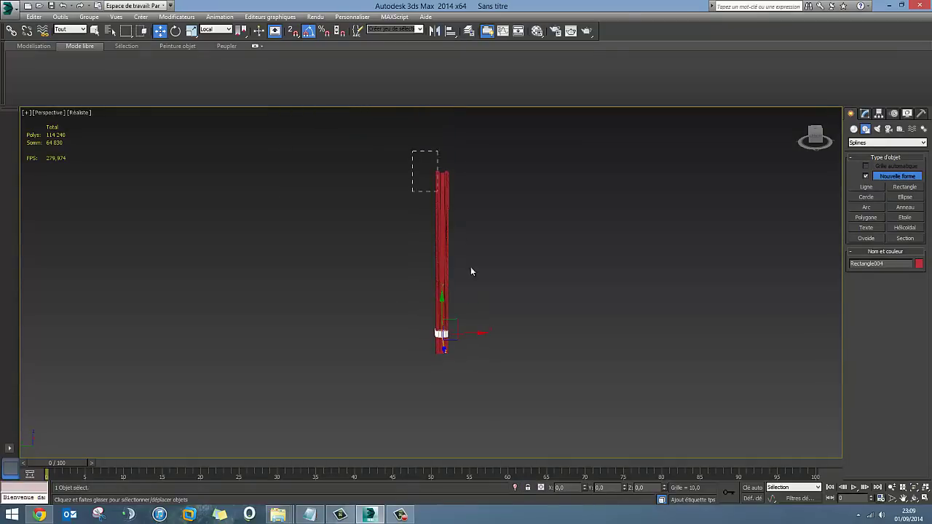
pyautogui.hotkey('ctrl', 'a')
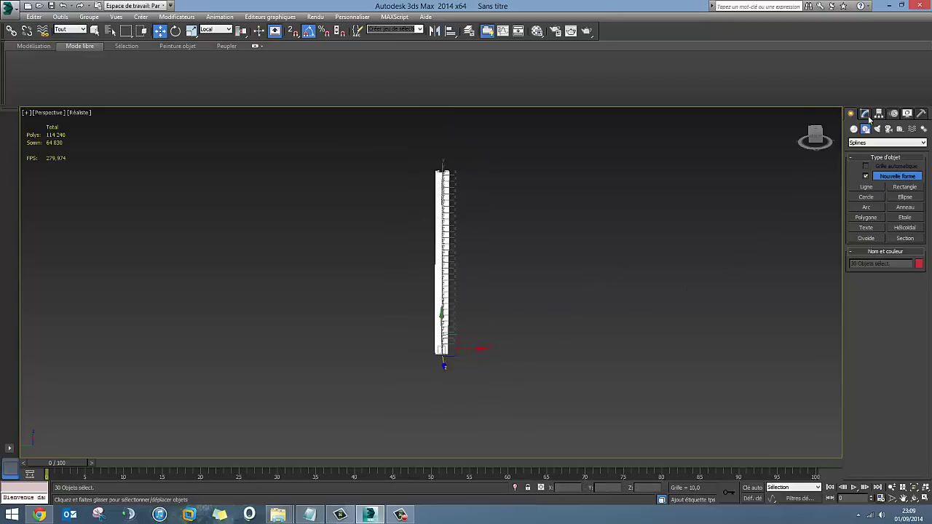
pyautogui.click(869, 117)
pyautogui.scroll(3, 437, 352)
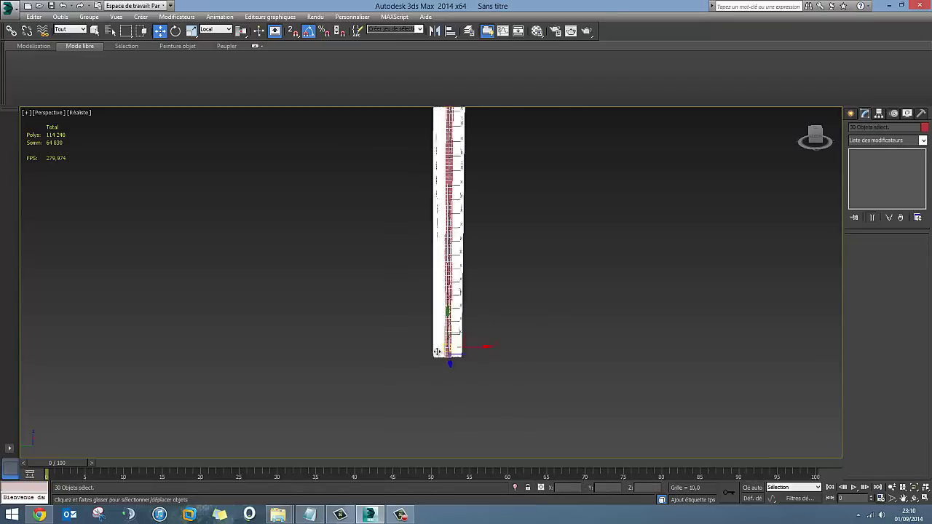
pyautogui.keyDown('alt'); pyautogui.moveTo(437, 352); pyautogui.dragTo(466, 356, button='middle'); pyautogui.keyUp('alt')
pyautogui.click(558, 304)
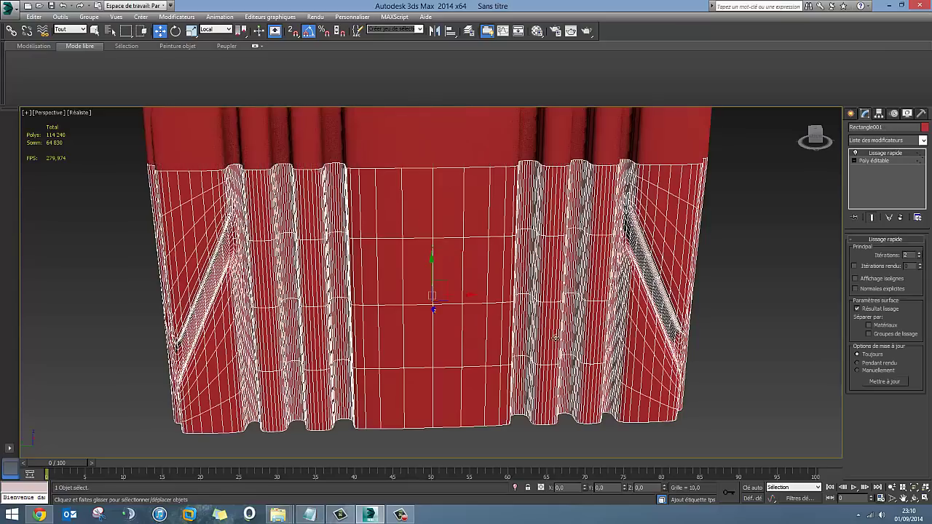
pyautogui.click(529, 138)
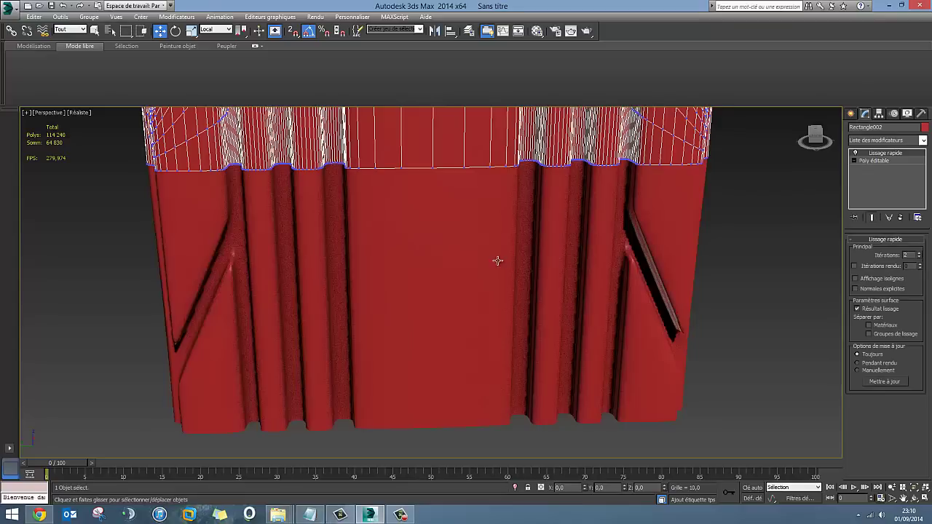
pyautogui.click(497, 260)
pyautogui.scroll(-2, 510, 349)
pyautogui.scroll(-2, 517, 364)
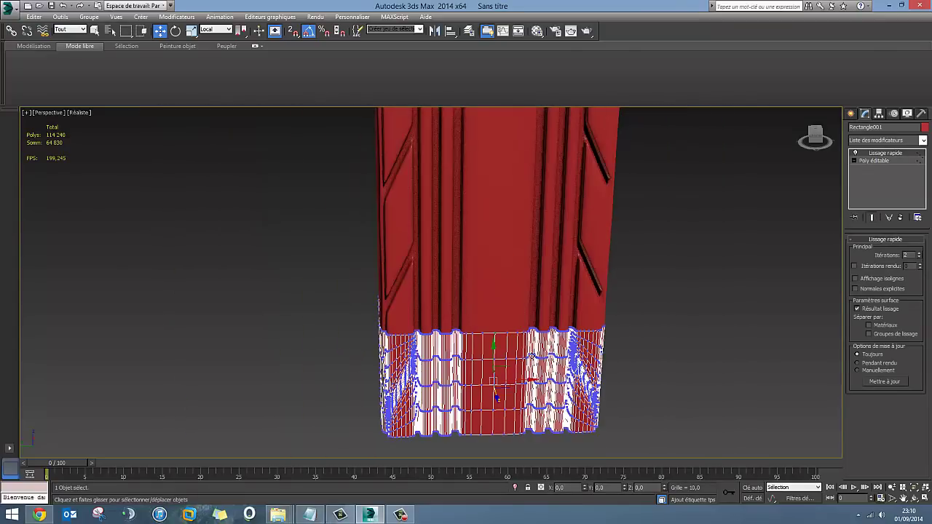
# Select the column's bottom band and check its Editable Poly and smoothing stack levels
pyautogui.keyDown('alt'); pyautogui.moveTo(641, 344); pyautogui.dragTo(703, 320, button='middle'); pyautogui.keyUp('alt')
pyautogui.click(662, 313)
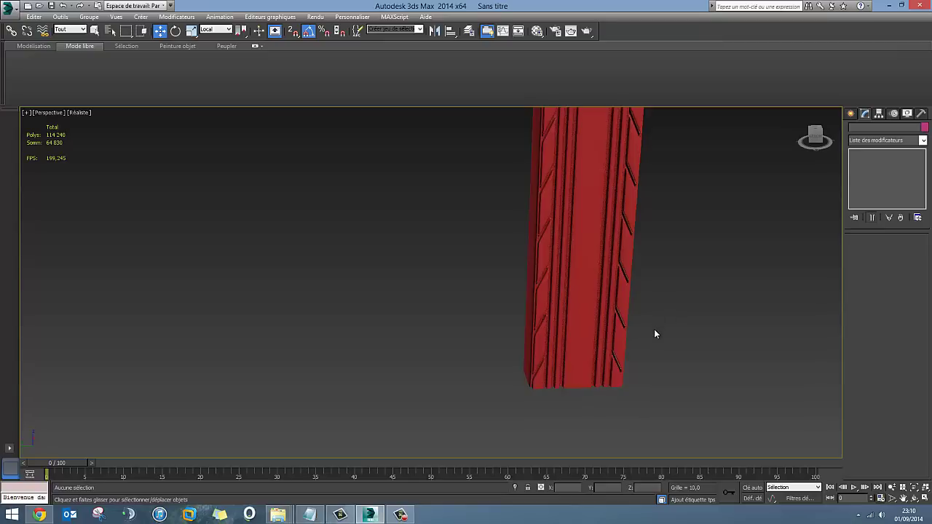
pyautogui.click(587, 332)
pyautogui.click(597, 371)
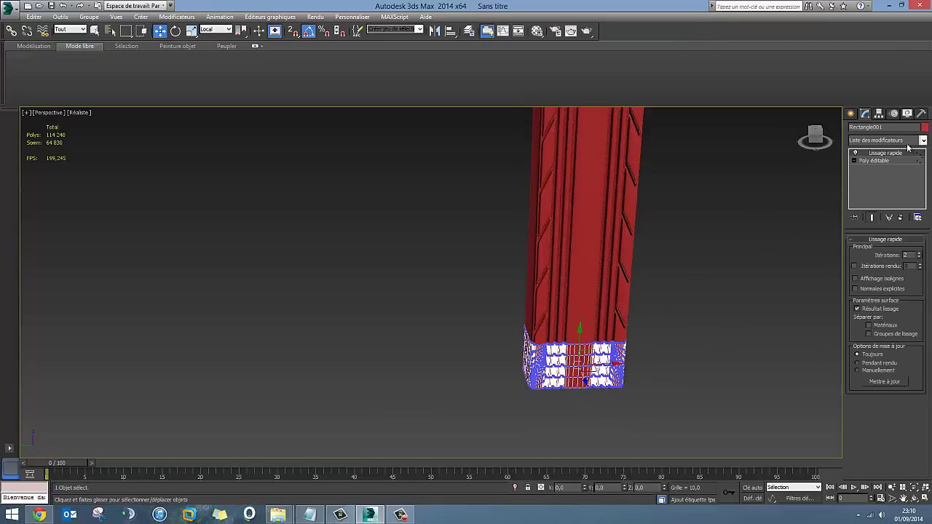
pyautogui.click(871, 160)
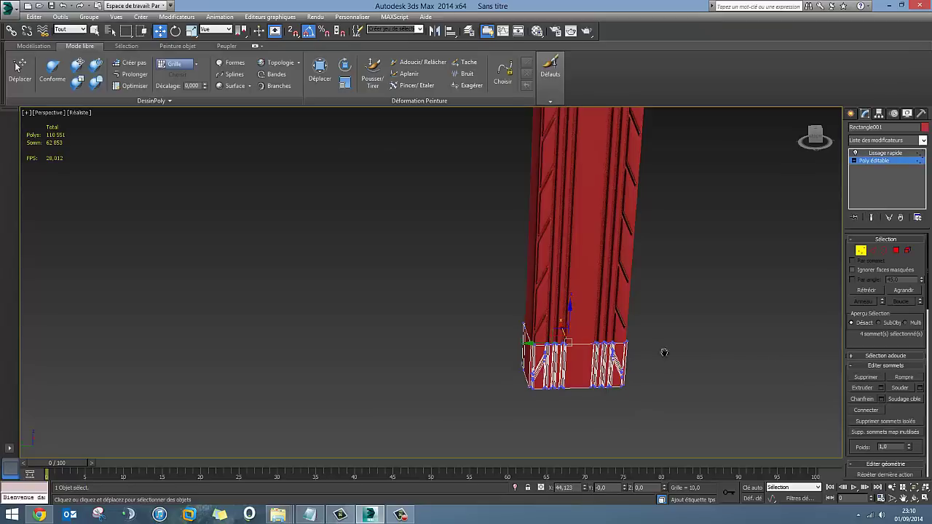
pyautogui.moveTo(664, 352); pyautogui.dragTo(633, 352, button='middle')
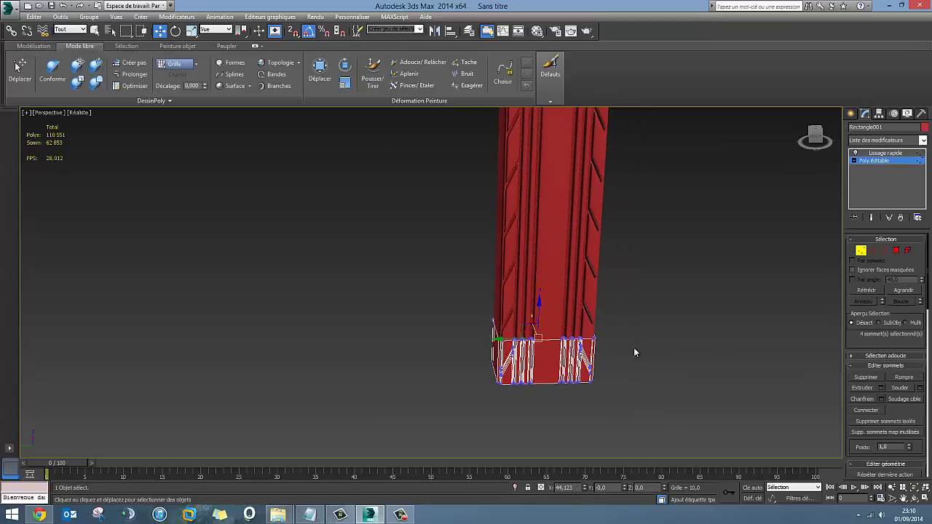
pyautogui.click(887, 153)
pyautogui.scroll(-3, 583, 339)
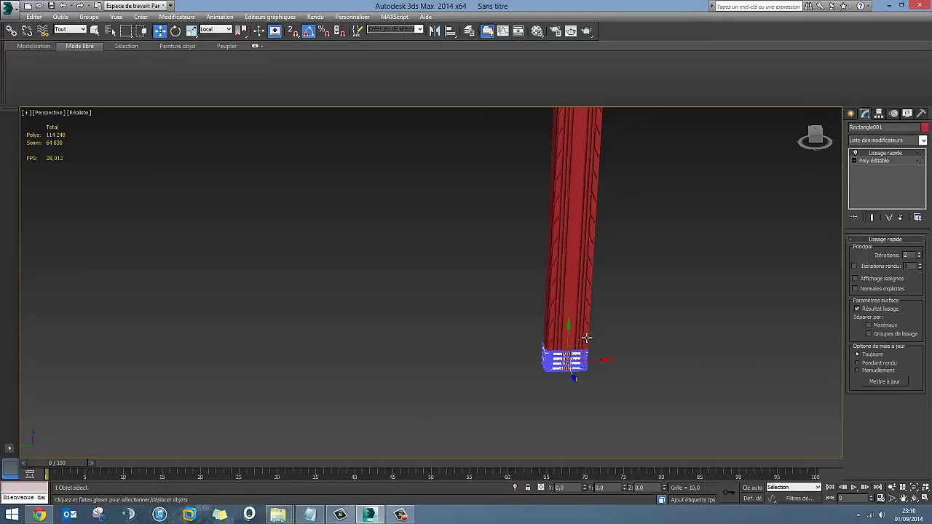
# Collapse the modifier stacks of Rectangle002 and Rectangle001 into Editable Mesh with Collapse All
pyautogui.click(601, 346)
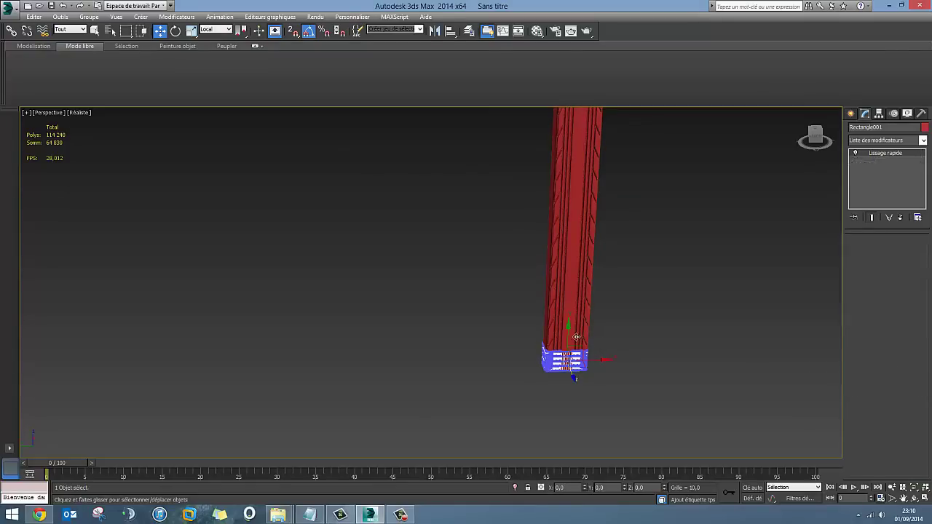
pyautogui.rightClick(887, 152)
pyautogui.click(781, 248)
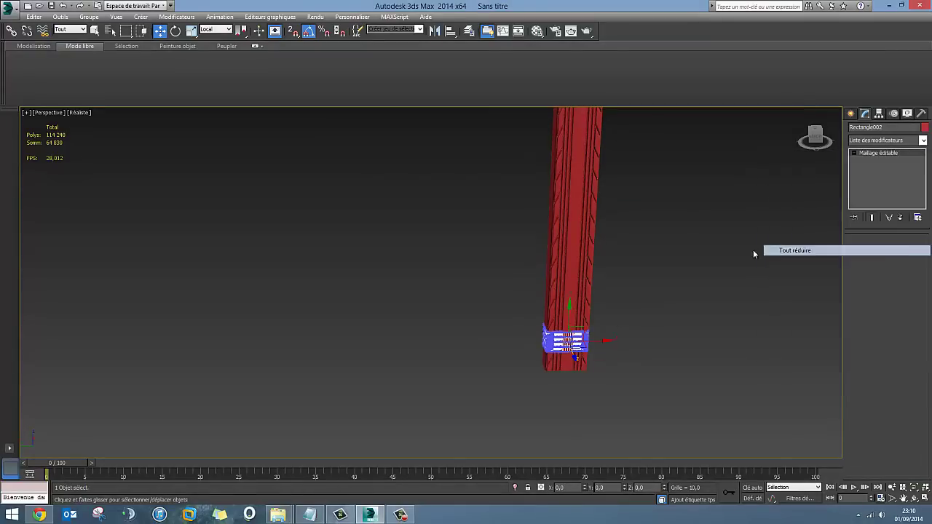
pyautogui.click(539, 431)
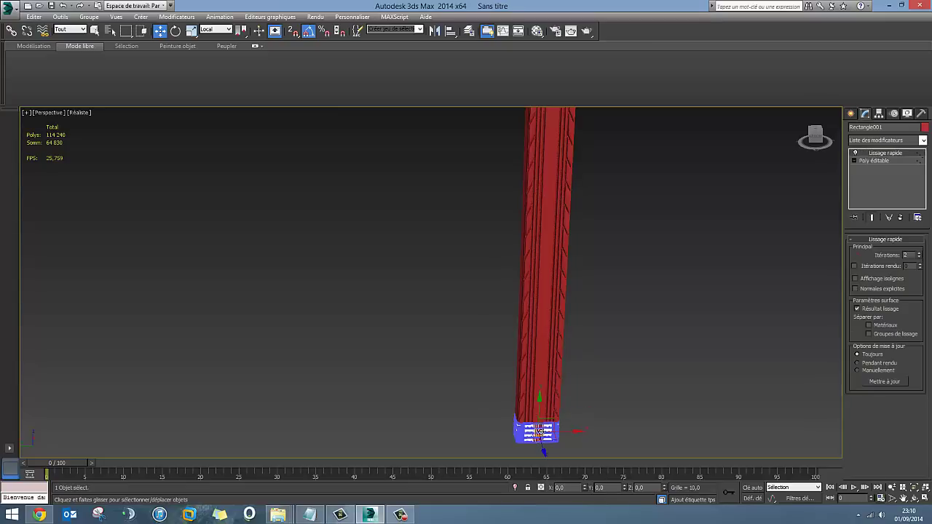
pyautogui.rightClick(527, 411)
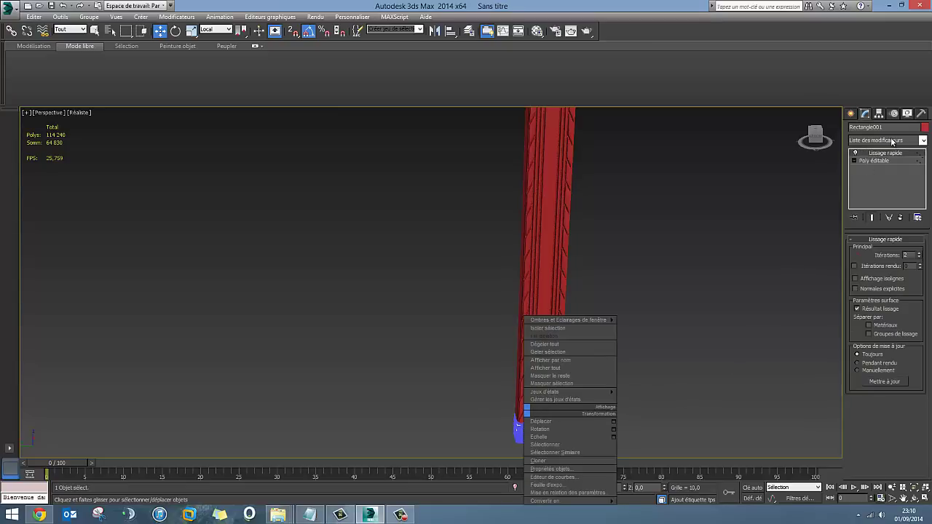
pyautogui.click(883, 155)
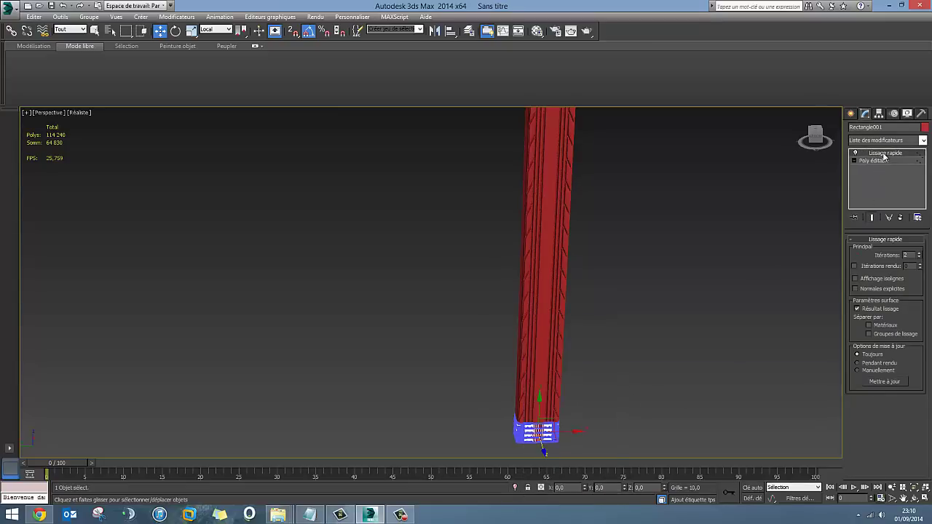
pyautogui.rightClick(884, 155)
pyautogui.click(795, 249)
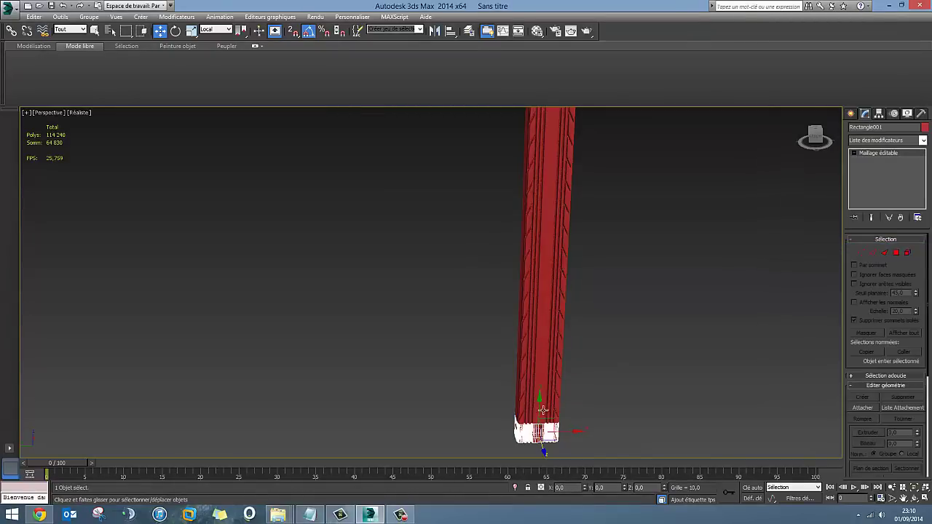
pyautogui.hotkey('ctrl', 'z')
pyautogui.hotkey('ctrl', 'z')
# Marquee-select and delete the old stacked column, then select the remaining tread piece
pyautogui.scroll(-5, 592, 362)
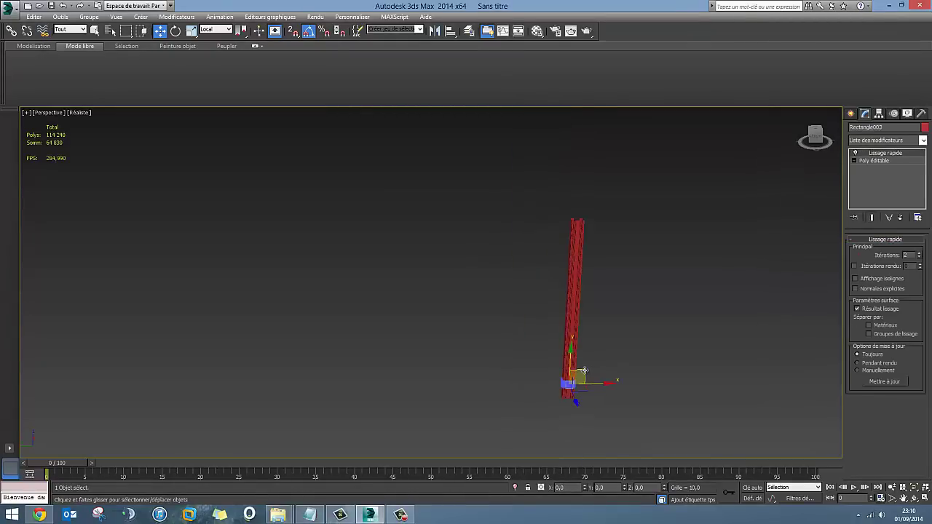
pyautogui.moveTo(554, 202); pyautogui.dragTo(608, 386)
pyautogui.press('Delete')
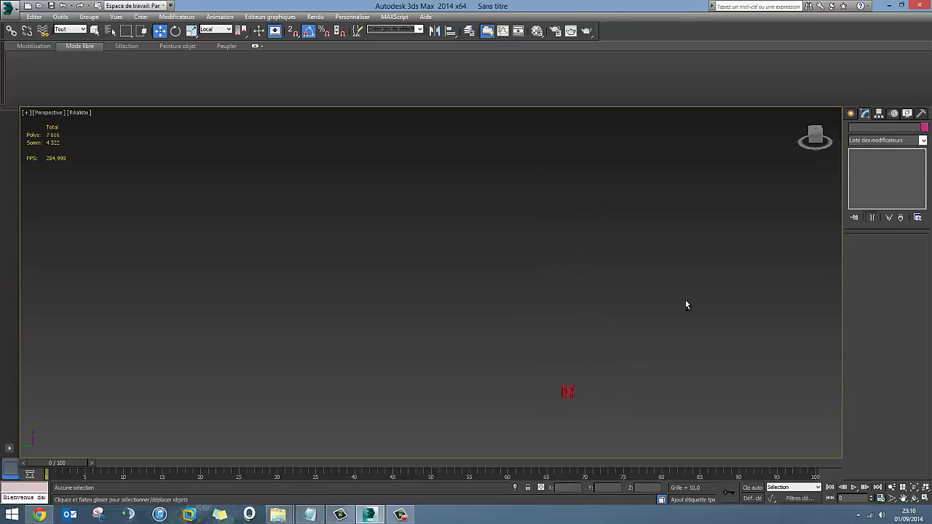
pyautogui.scroll(5, 524, 397)
pyautogui.scroll(2, 524, 398)
pyautogui.click(525, 401)
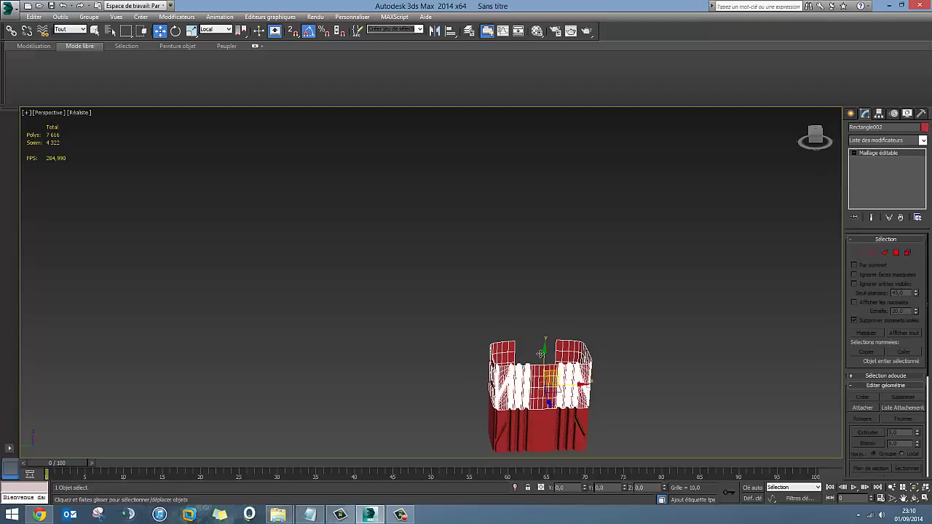
pyautogui.click(60, 17)
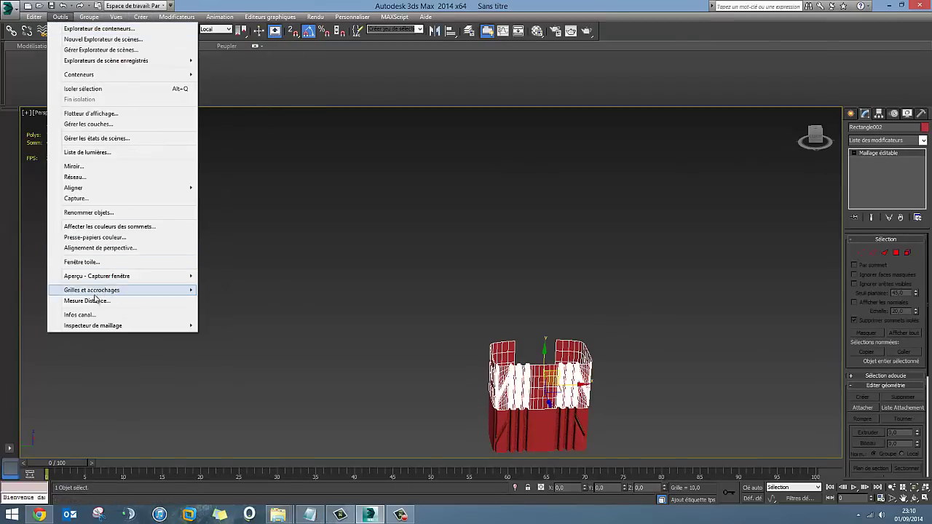
# Preview and create a 29-copy array at 40-unit Y spacing, reaching 114,240 polygons
pyautogui.click(75, 177)
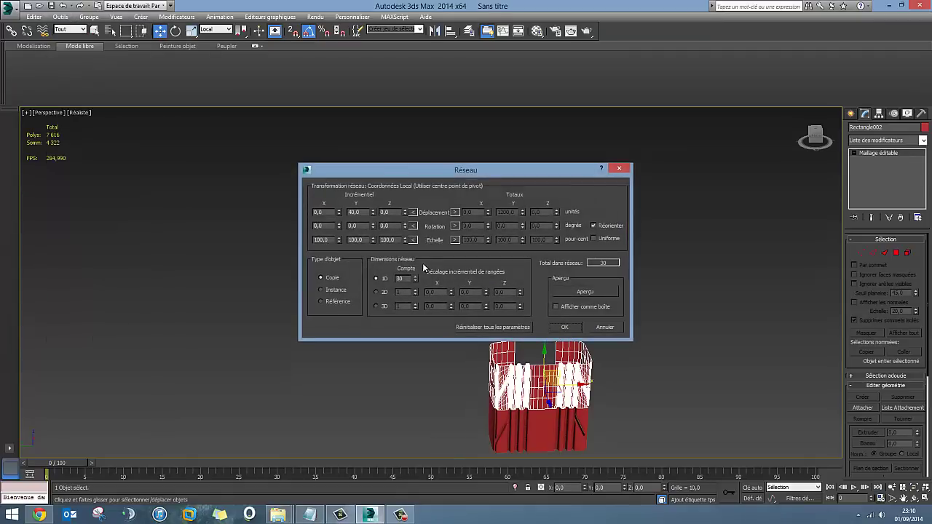
pyautogui.moveTo(402, 173)
pyautogui.mouseDown()
pyautogui.moveTo(307, 124)
pyautogui.moveTo(227, 112)
pyautogui.mouseUp()
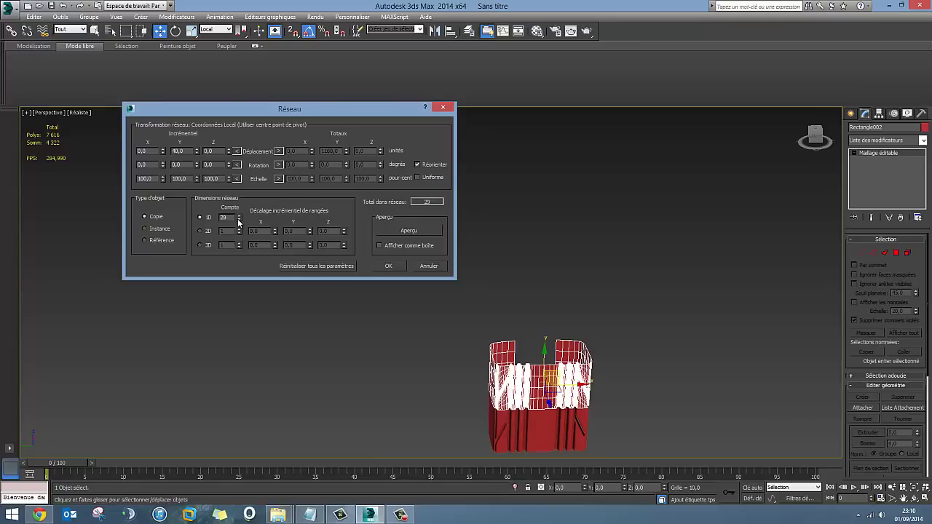
pyautogui.click(408, 231)
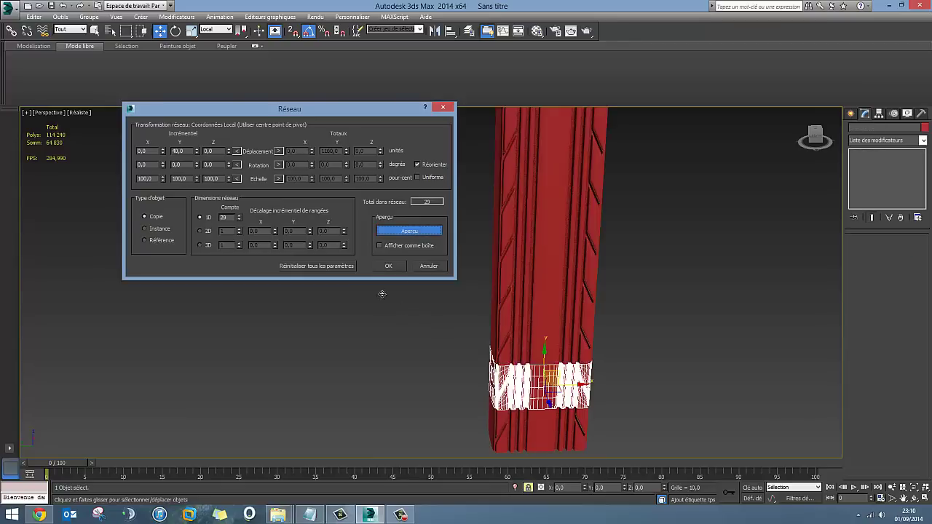
pyautogui.click(394, 267)
pyautogui.moveTo(580, 335); pyautogui.dragTo(512, 349, button='middle')
pyautogui.click(512, 349)
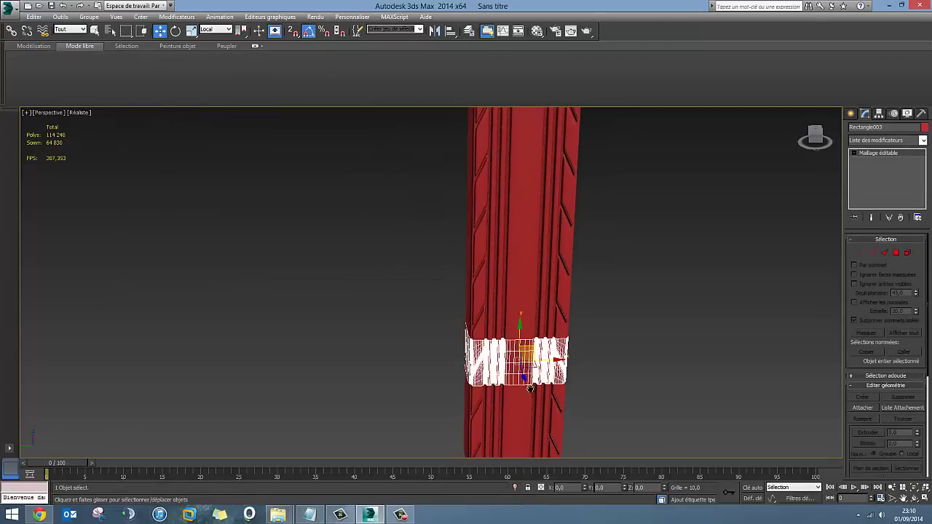
pyautogui.scroll(-3, 521, 342)
pyautogui.scroll(1, 536, 354)
pyautogui.scroll(-3, 536, 357)
pyautogui.scroll(-2, 536, 357)
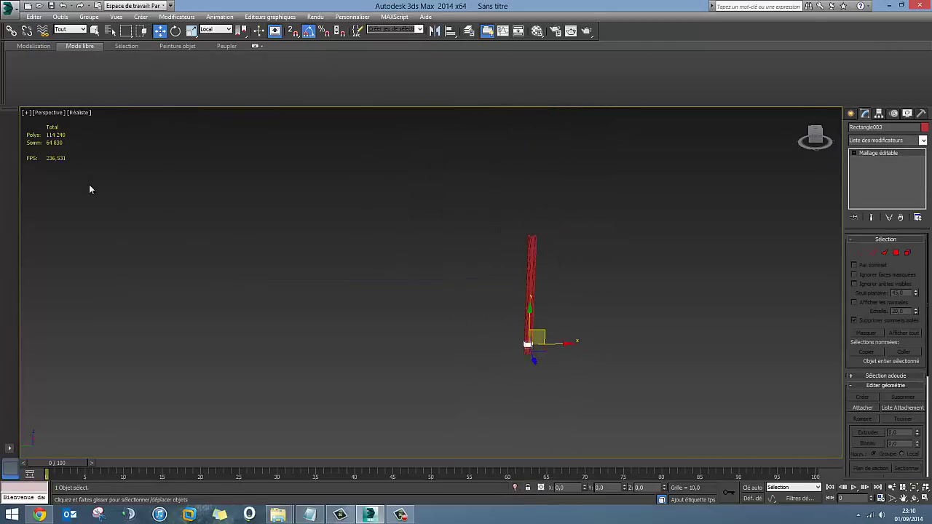
pyautogui.click(515, 299)
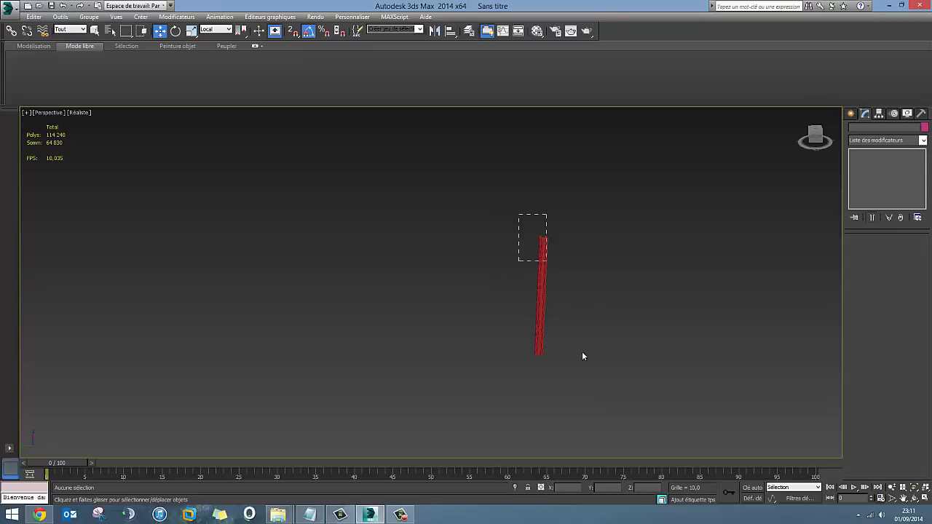
# Select only the bottom tread piece Rectangle001 and enter Polygon sub-object mode
pyautogui.click(539, 335)
pyautogui.scroll(1, 510, 347)
pyautogui.scroll(5, 493, 346)
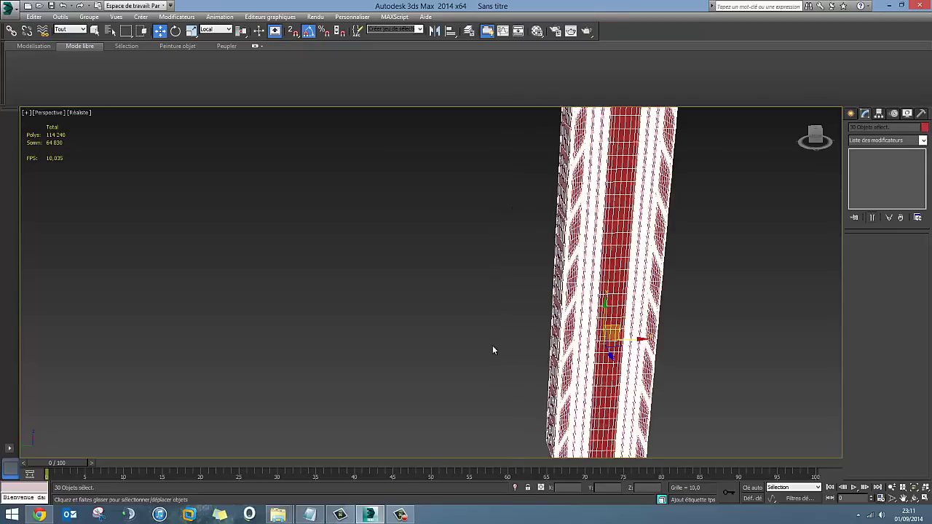
pyautogui.click(849, 114)
pyautogui.click(865, 114)
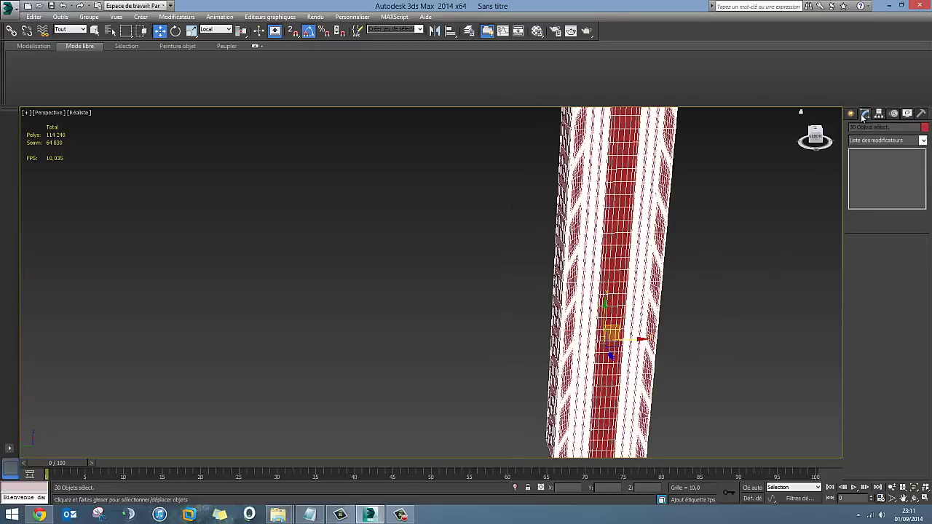
pyautogui.click(587, 450)
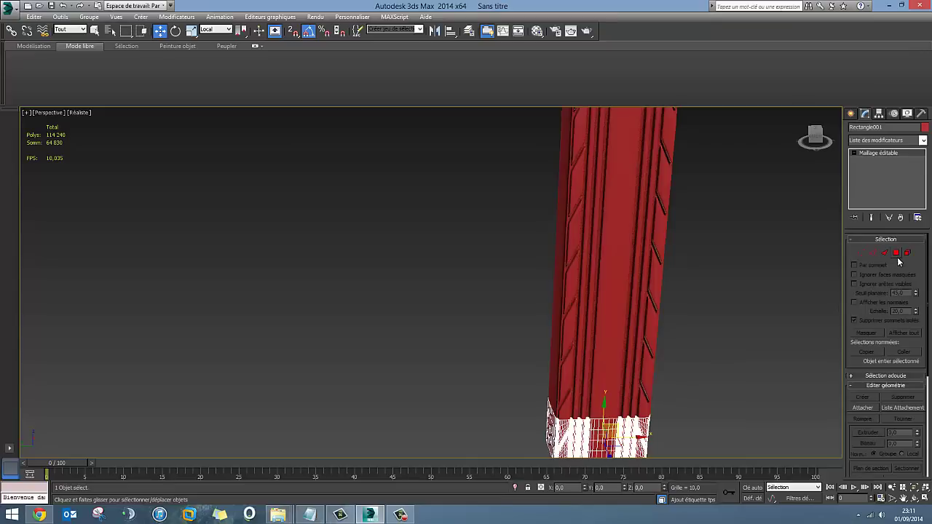
pyautogui.click(899, 257)
pyautogui.scroll(-5, 896, 328)
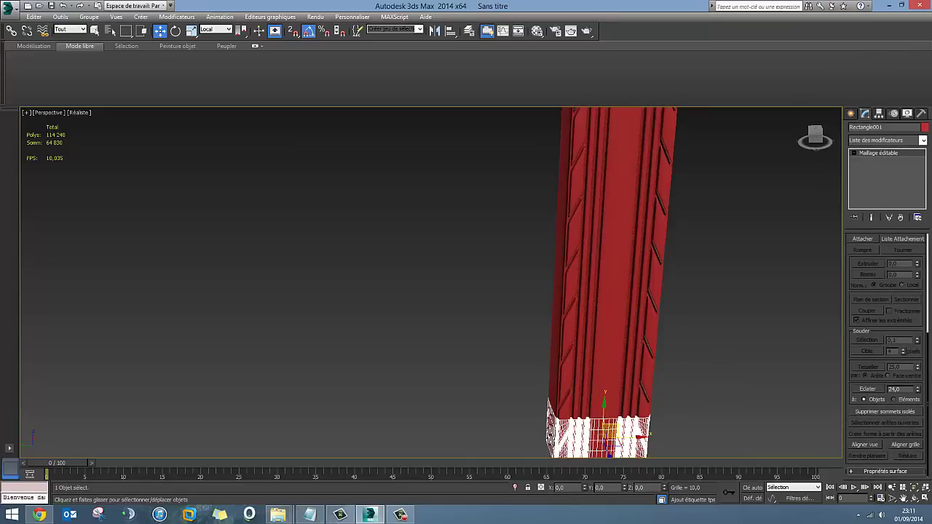
pyautogui.moveTo(929, 380); pyautogui.dragTo(923, 292)
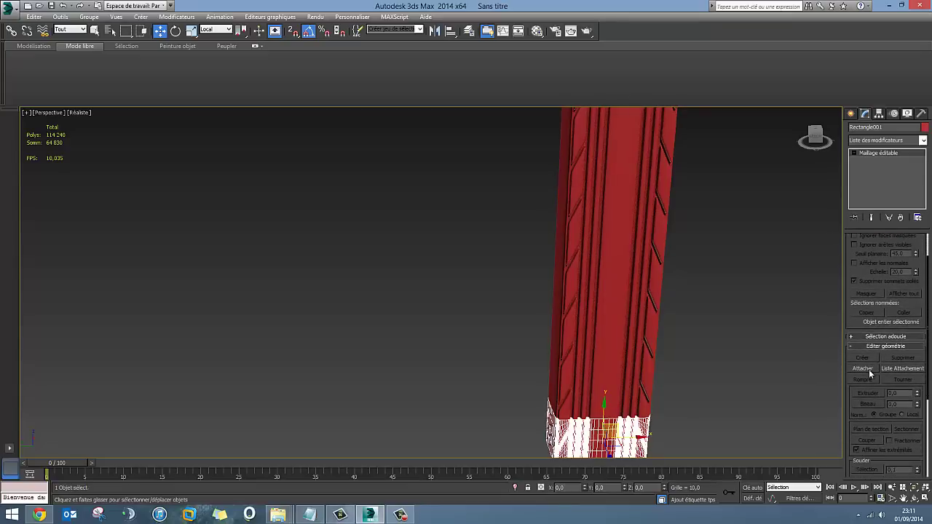
# Use Attach to join each tread segment up the column into Rectangle001
pyautogui.click(863, 368)
pyautogui.moveTo(614, 407); pyautogui.dragTo(616, 342, button='middle')
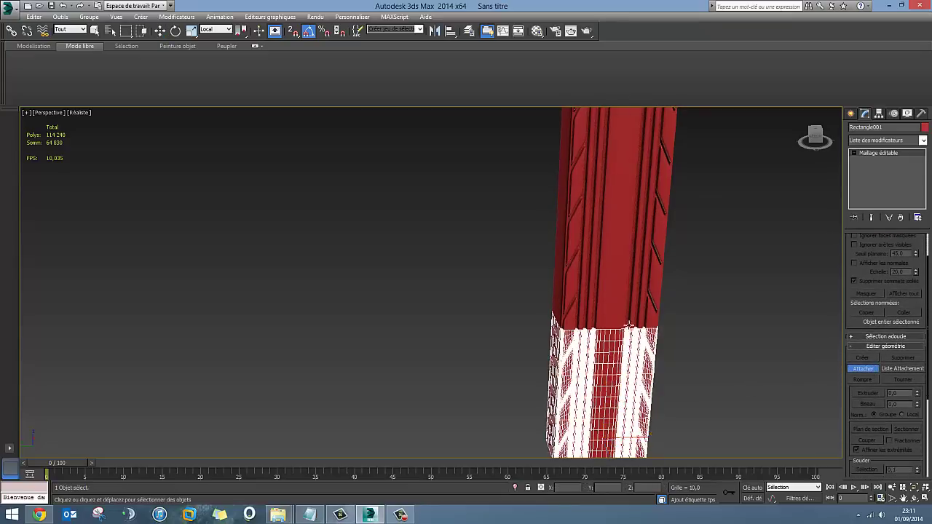
pyautogui.scroll(-3, 617, 343)
pyautogui.scroll(-2, 616, 340)
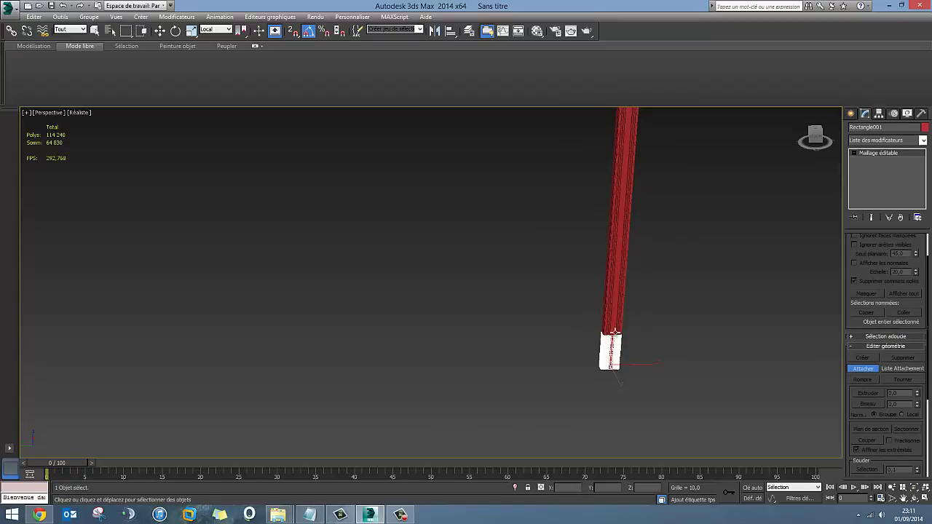
pyautogui.moveTo(614, 321); pyautogui.dragTo(627, 142)
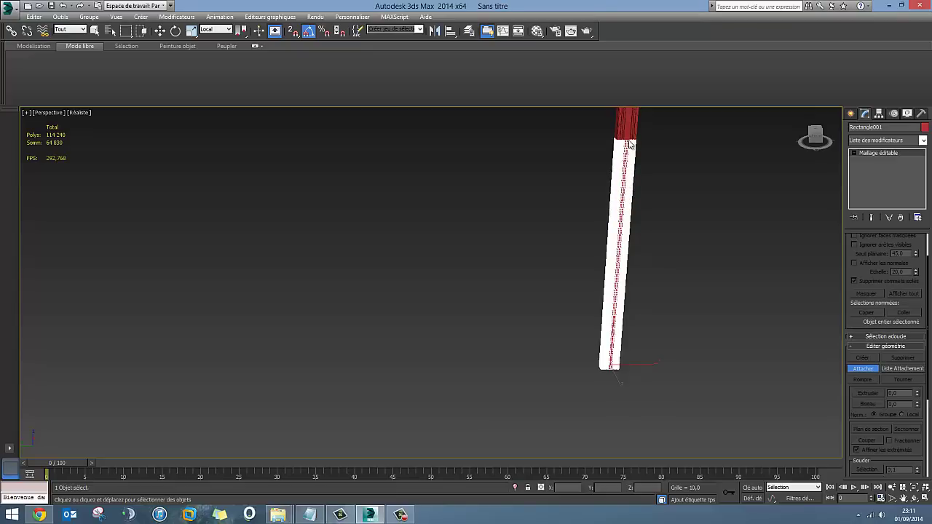
pyautogui.moveTo(626, 234); pyautogui.dragTo(595, 335, button='middle')
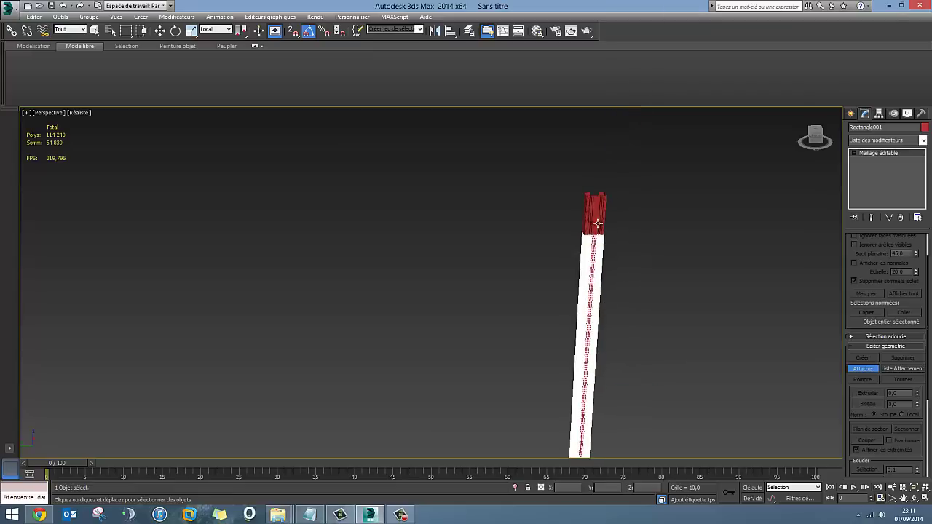
pyautogui.moveTo(600, 235); pyautogui.dragTo(629, 220)
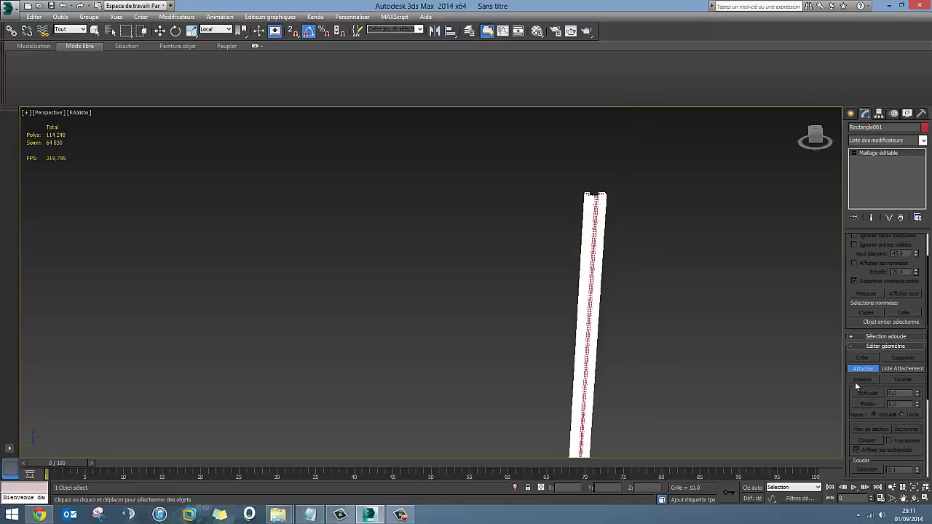
pyautogui.scroll(2, 524, 275)
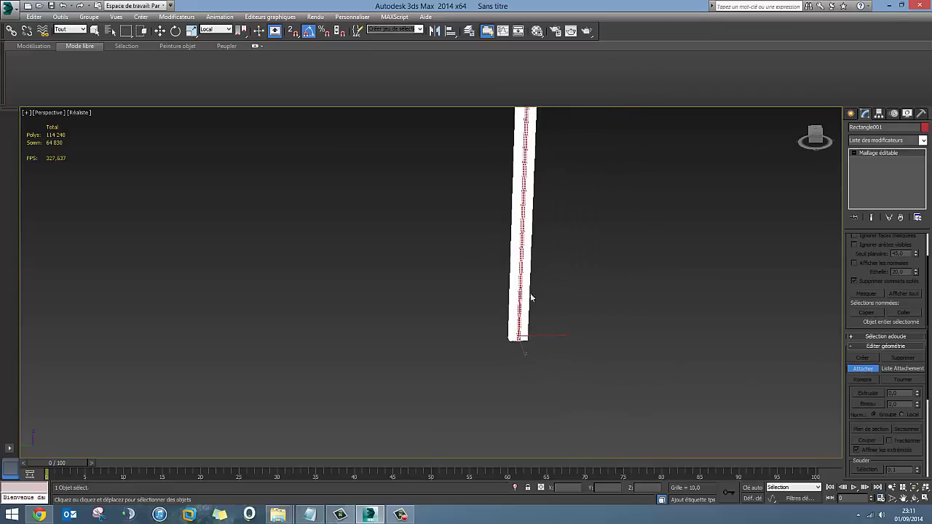
pyautogui.scroll(4, 529, 298)
# Convert the tread mesh to Editable Poly and select all of its vertices
pyautogui.rightClick(889, 155)
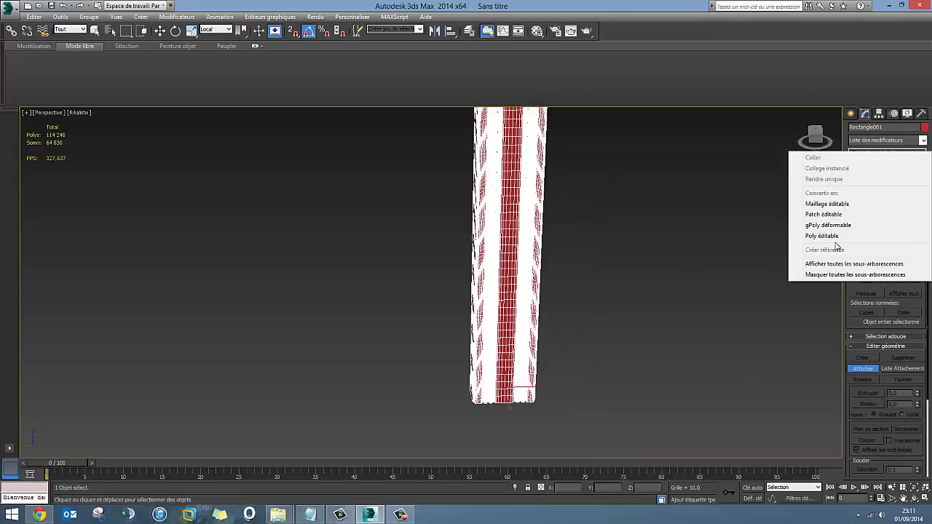
pyautogui.click(834, 237)
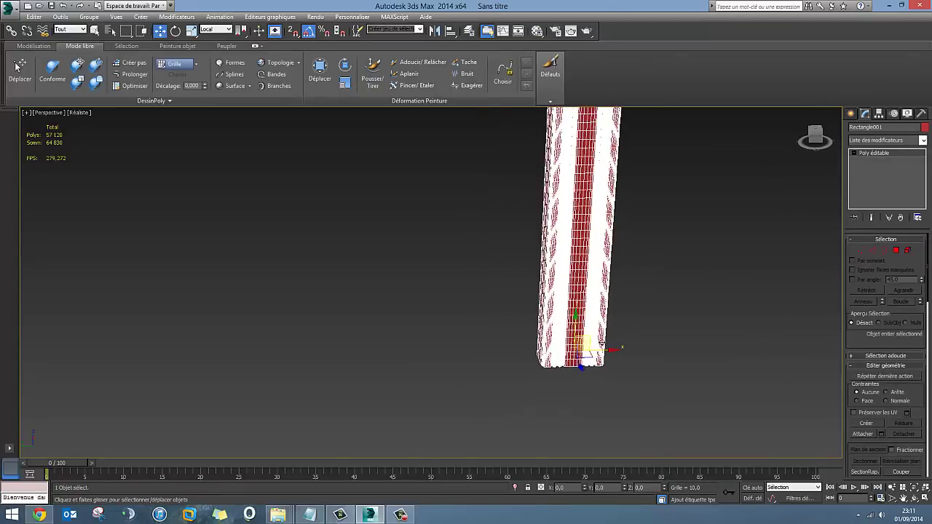
pyautogui.scroll(4, 591, 349)
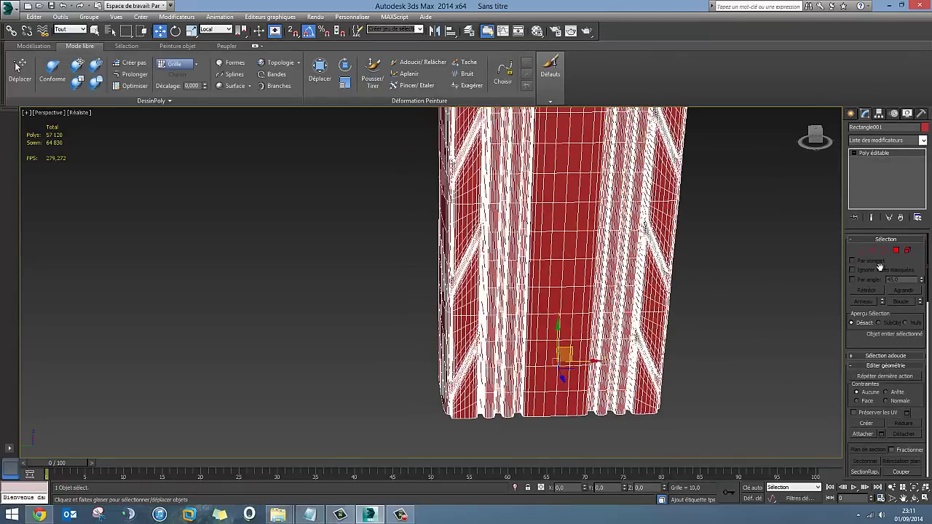
pyautogui.click(861, 250)
pyautogui.scroll(-4, 601, 329)
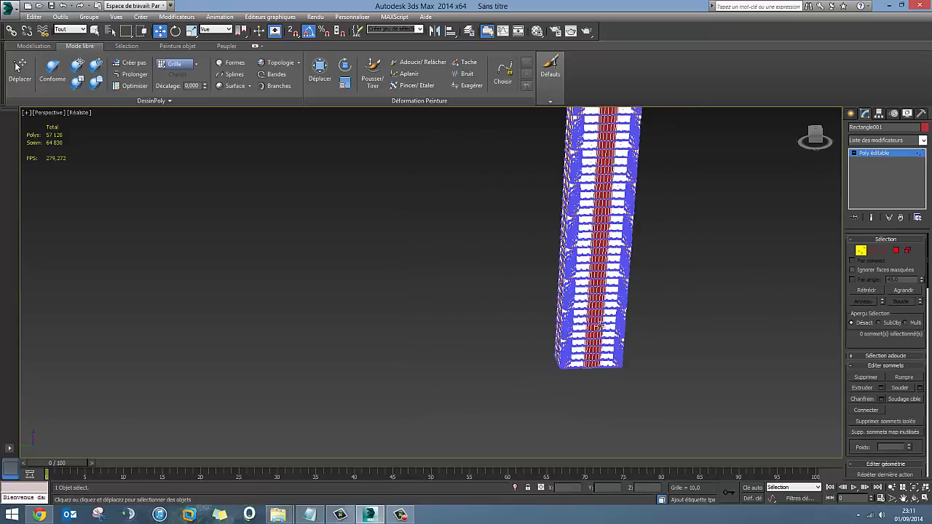
pyautogui.hotkey('ctrl', 'a')
pyautogui.scroll(3, 564, 319)
pyautogui.scroll(3, 564, 319)
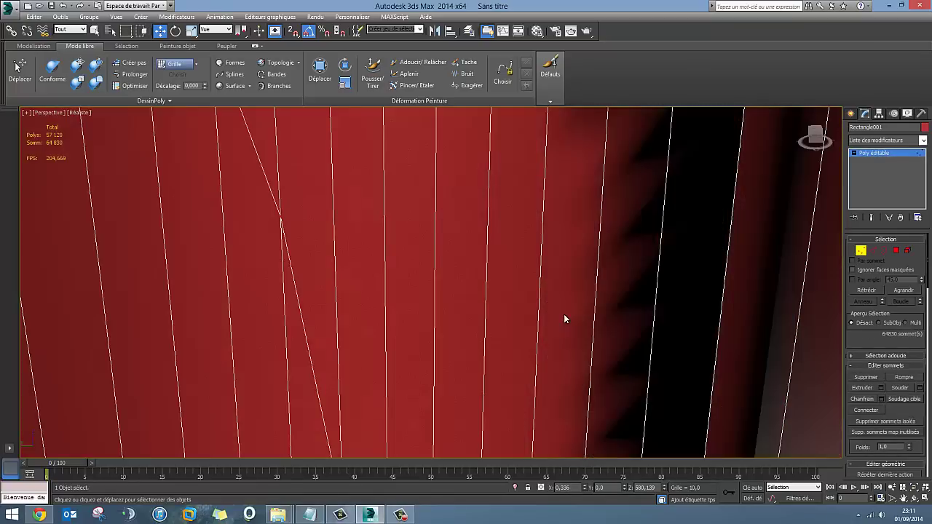
pyautogui.scroll(-5, 564, 319)
pyautogui.keyDown('alt'); pyautogui.moveTo(554, 299); pyautogui.dragTo(799, 310, button='middle'); pyautogui.keyUp('alt')
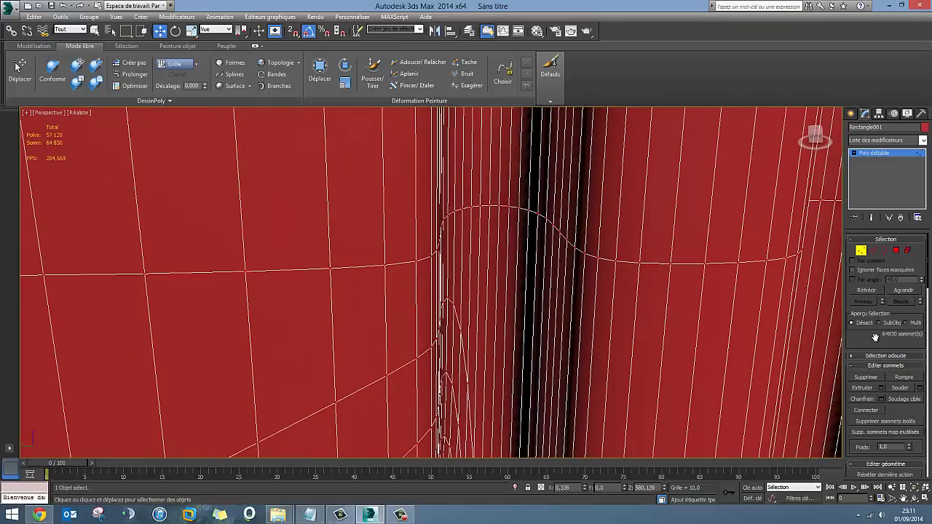
pyautogui.scroll(-1, 875, 337)
pyautogui.scroll(-1, 889, 345)
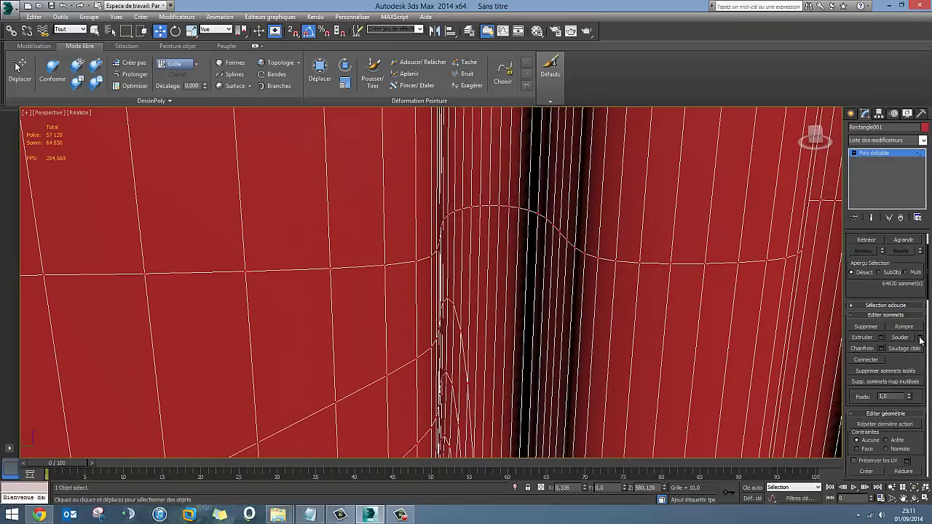
# Weld the vertices at a 0.1 threshold, reducing 64,830 vertices to 57,493
pyautogui.click(921, 341)
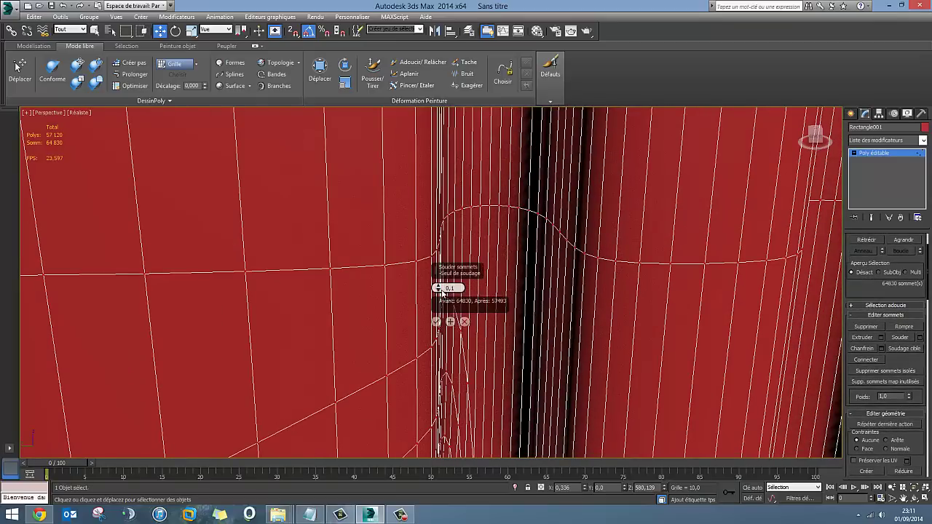
pyautogui.moveTo(437, 288); pyautogui.dragTo(440, 289)
pyautogui.scroll(-3, 571, 269)
pyautogui.scroll(-3, 522, 268)
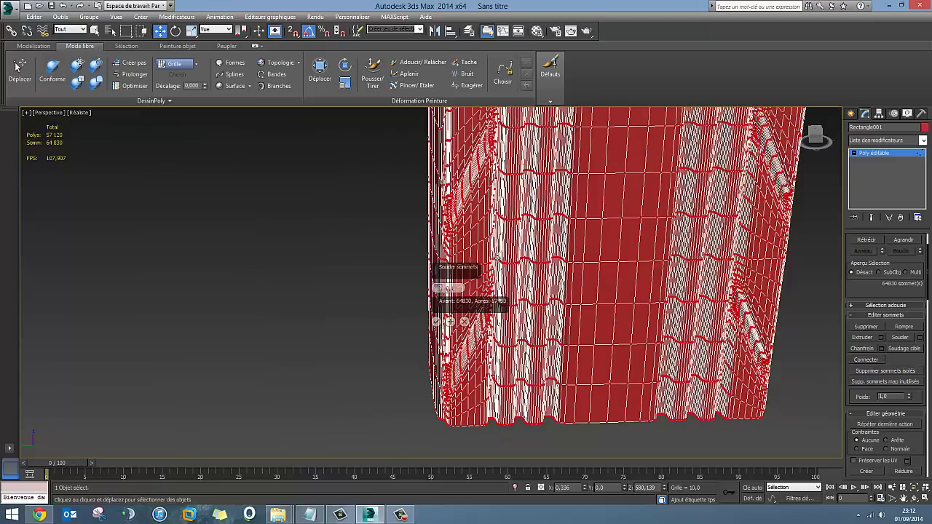
pyautogui.scroll(2, 537, 264)
pyautogui.scroll(2, 539, 266)
pyautogui.scroll(2, 539, 267)
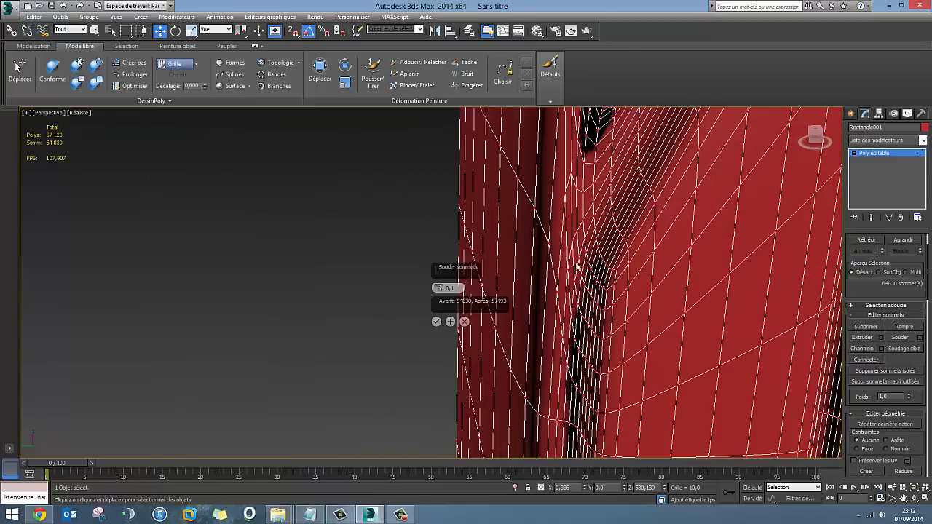
pyautogui.scroll(-2, 579, 267)
pyautogui.scroll(2, 597, 254)
pyautogui.scroll(1, 597, 255)
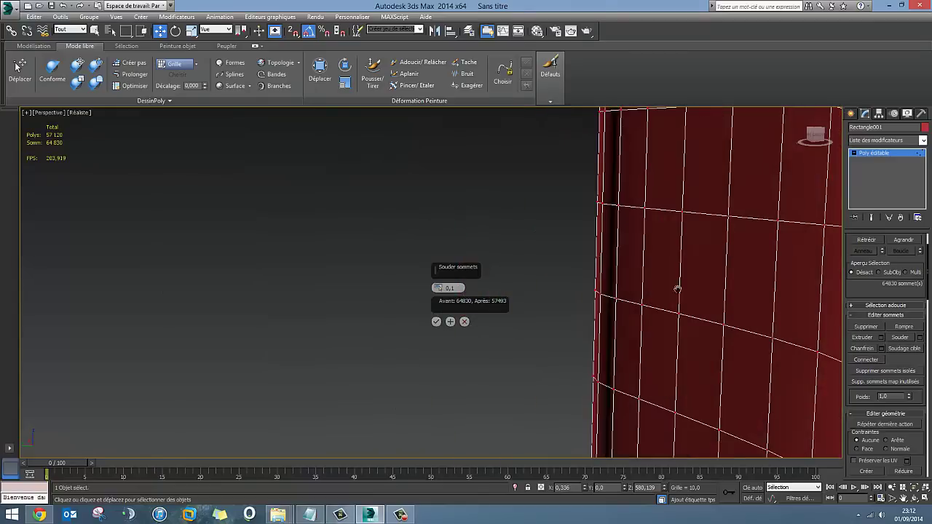
pyautogui.scroll(2, 677, 285)
pyautogui.click(437, 322)
# Leave vertex editing and deselect the tread strip to see it shaded
pyautogui.scroll(2, 817, 143)
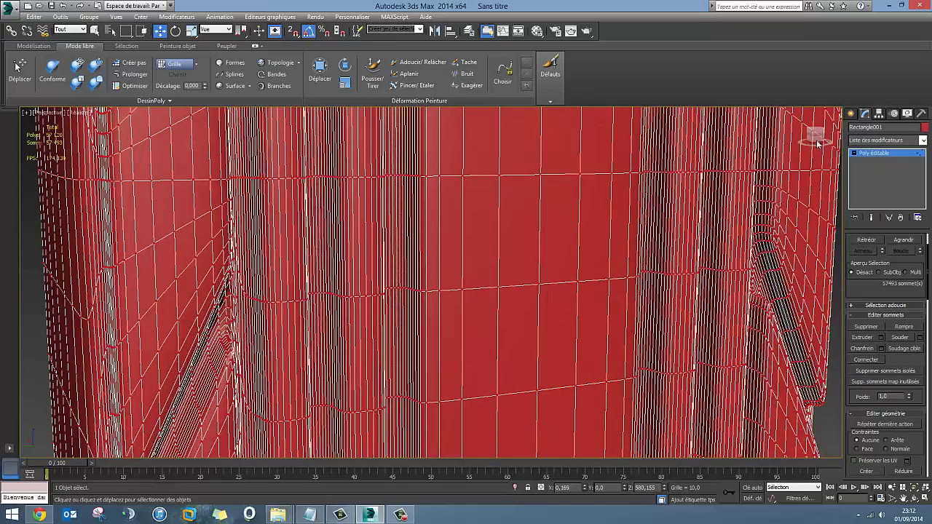
pyautogui.click(852, 114)
pyautogui.scroll(-4, 630, 270)
pyautogui.click(630, 270)
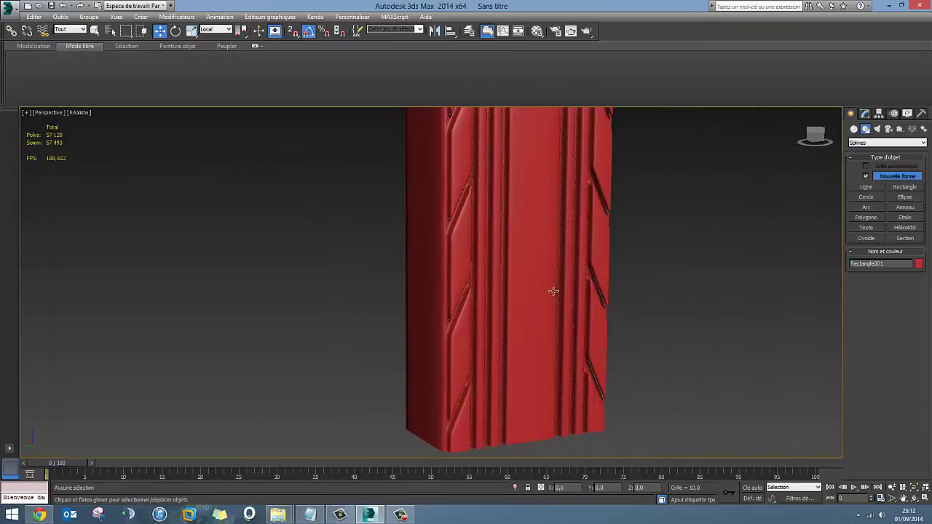
# Orbit, zoom and pan the Perspective view to inspect the strip's grooved front
pyautogui.scroll(3, 586, 295)
pyautogui.moveTo(586, 296)
pyautogui.keyDown('alt'); pyautogui.mouseDown(button='middle')
pyautogui.moveTo(589, 322)
pyautogui.moveTo(541, 318)
pyautogui.moveTo(437, 262)
pyautogui.moveTo(462, 278)
pyautogui.moveTo(469, 314)
pyautogui.mouseUp(button='middle'); pyautogui.keyUp('alt')
pyautogui.scroll(-2, 461, 278)
pyautogui.scroll(-5, 447, 298)
pyautogui.scroll(4, 474, 218)
pyautogui.scroll(2, 470, 231)
pyautogui.scroll(1, 454, 223)
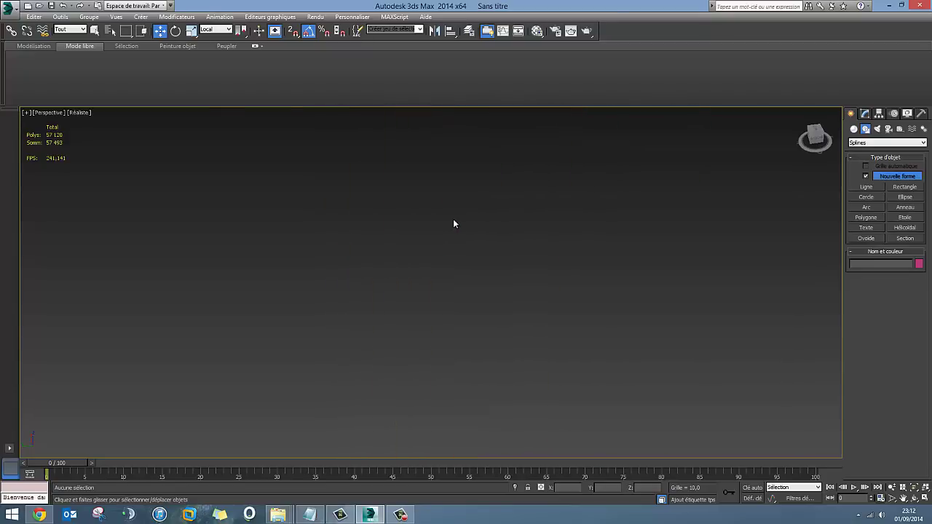
pyautogui.scroll(-1, 453, 219)
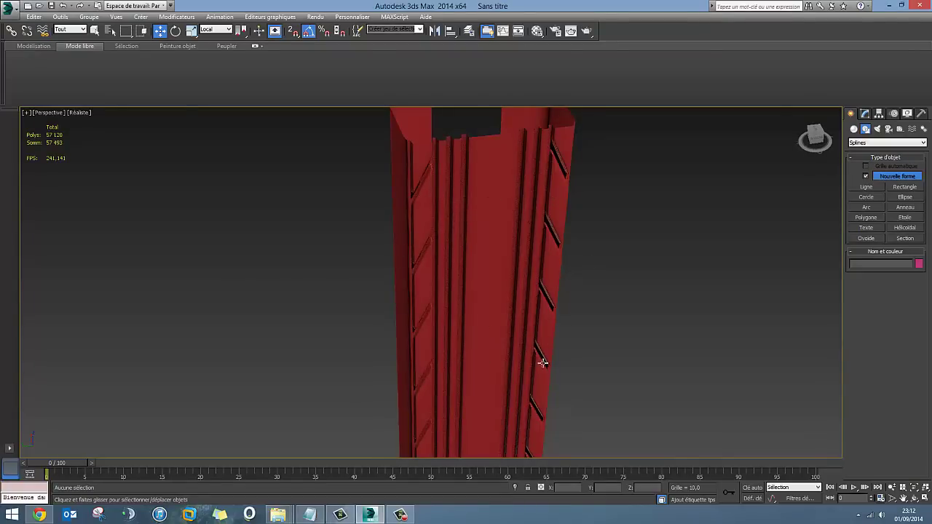
pyautogui.scroll(-2, 462, 387)
pyautogui.scroll(-2, 447, 210)
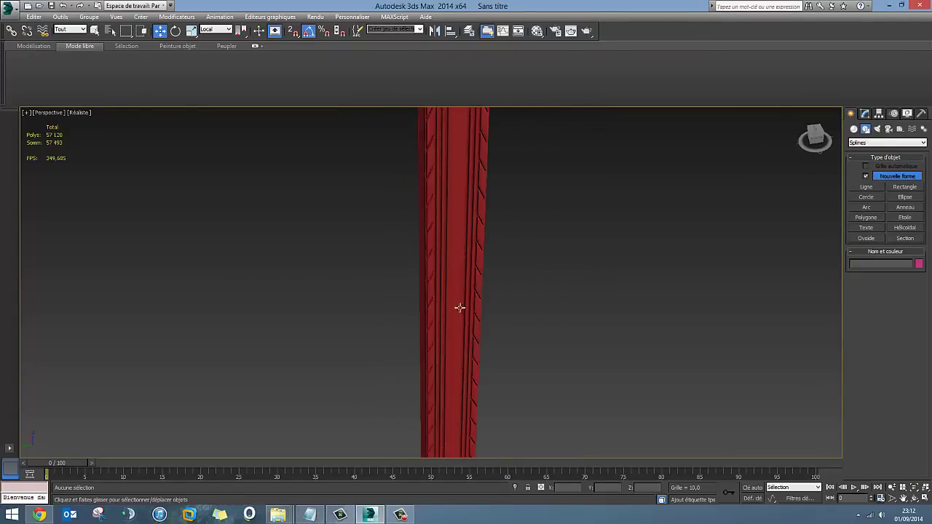
pyautogui.scroll(-1, 460, 308)
pyautogui.scroll(-1, 445, 306)
pyautogui.scroll(-2, 444, 247)
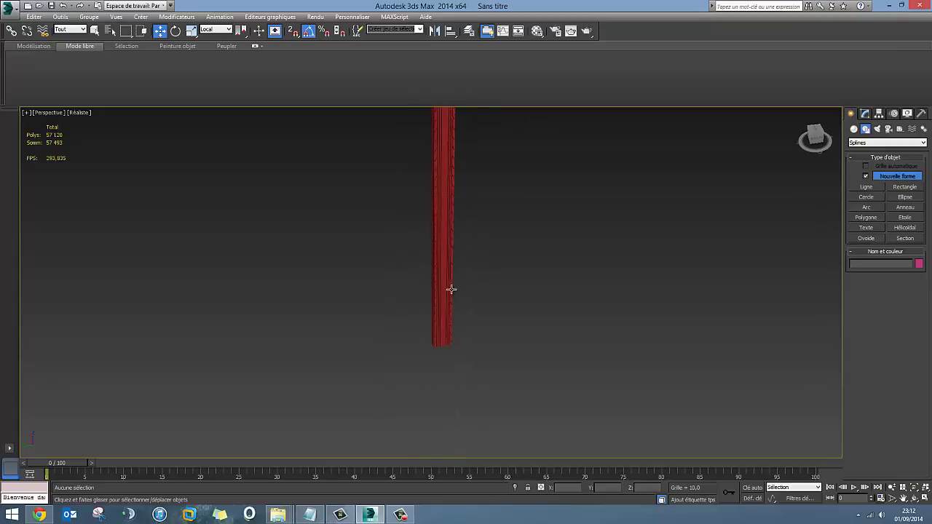
pyautogui.scroll(2, 449, 287)
pyautogui.scroll(-1, 425, 339)
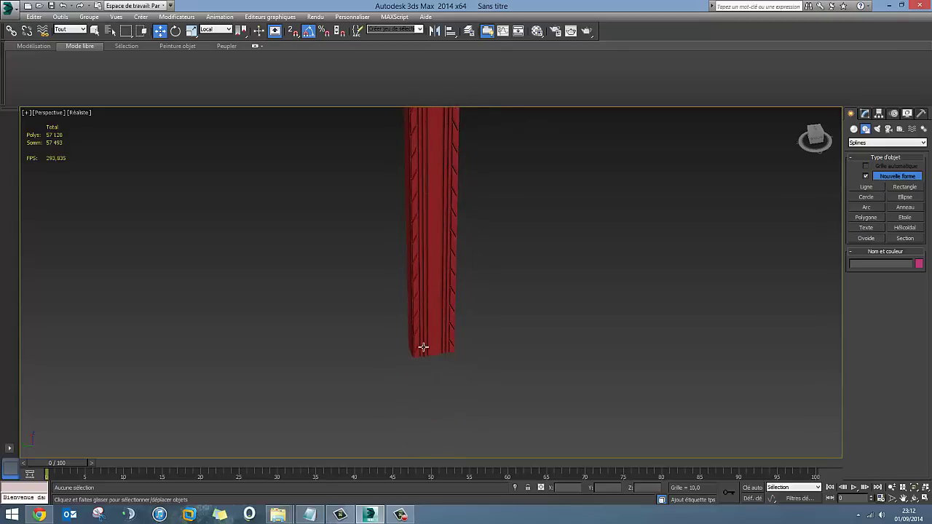
pyautogui.scroll(3, 423, 347)
pyautogui.scroll(2, 416, 354)
pyautogui.scroll(-1, 416, 358)
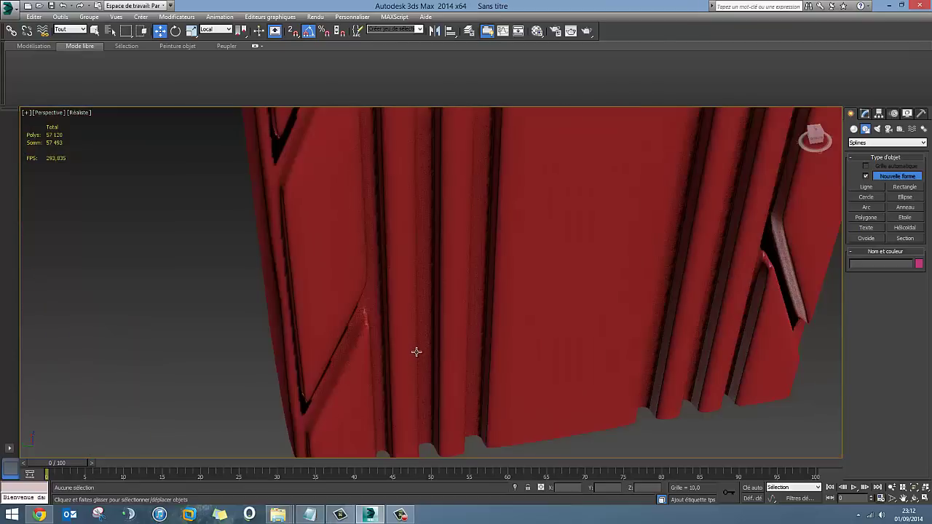
pyautogui.moveTo(415, 352)
pyautogui.mouseDown(button='middle')
pyautogui.moveTo(403, 281)
pyautogui.moveTo(401, 317)
pyautogui.mouseUp(button='middle')
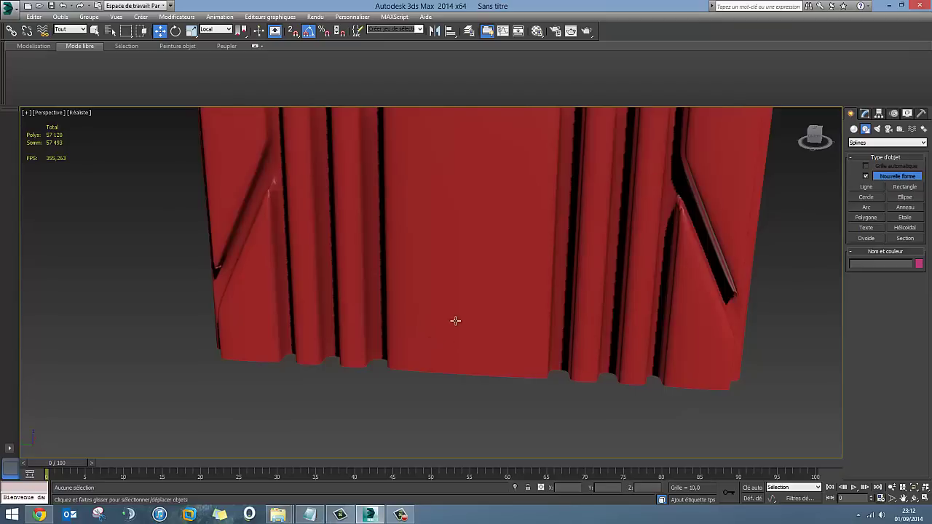
pyautogui.scroll(2, 458, 320)
pyautogui.scroll(4, 337, 296)
# Reselect the red tread strip, orbit to view it edge-on, then restore four viewports
pyautogui.moveTo(447, 296); pyautogui.dragTo(418, 272, button='middle')
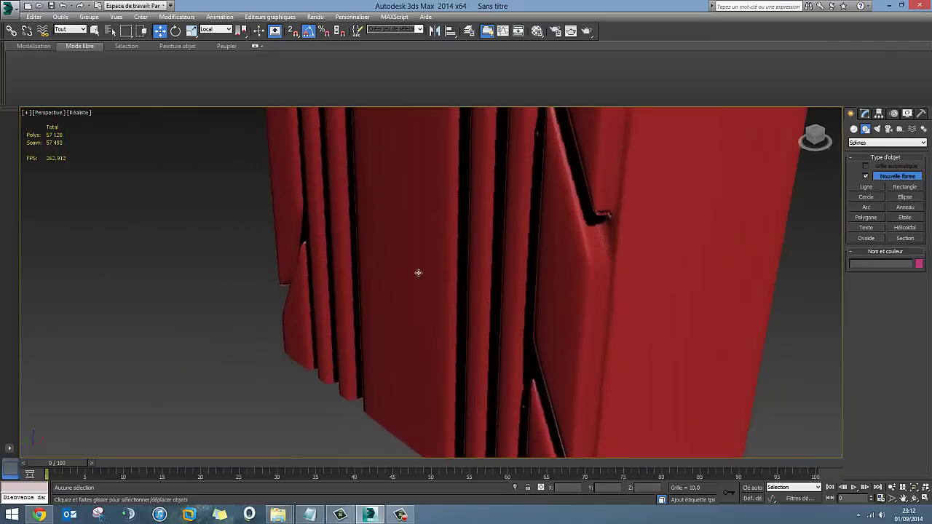
pyautogui.click(418, 273)
pyautogui.scroll(3, 430, 306)
pyautogui.scroll(3, 439, 327)
pyautogui.scroll(-5, 439, 327)
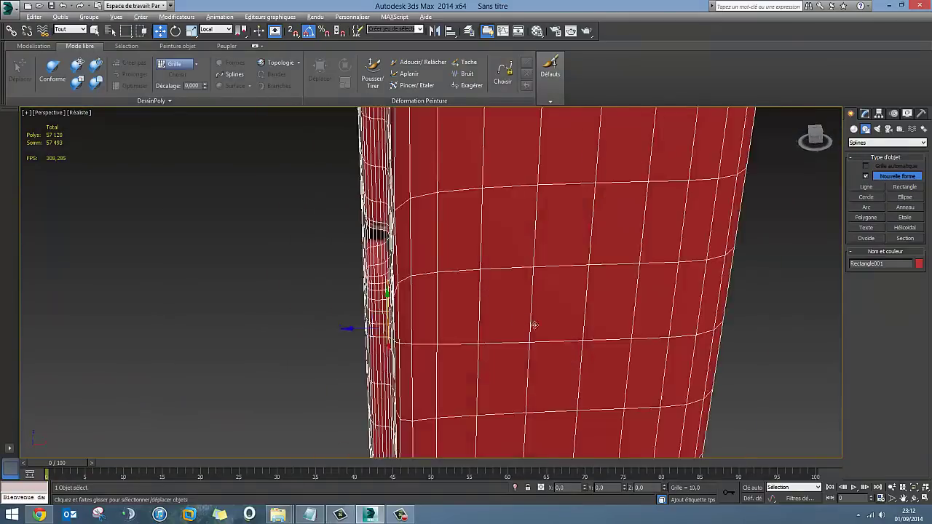
pyautogui.moveTo(534, 327)
pyautogui.keyDown('alt'); pyautogui.mouseDown(button='middle')
pyautogui.moveTo(427, 285)
pyautogui.moveTo(510, 379)
pyautogui.mouseUp(button='middle'); pyautogui.keyUp('alt')
pyautogui.scroll(-3, 494, 254)
pyautogui.keyDown('alt'); pyautogui.moveTo(494, 255); pyautogui.dragTo(447, 308, button='middle'); pyautogui.keyUp('alt')
pyautogui.keyDown('alt'); pyautogui.moveTo(466, 348); pyautogui.dragTo(483, 340, button='middle'); pyautogui.keyUp('alt')
pyautogui.hotkey('alt', 'w')
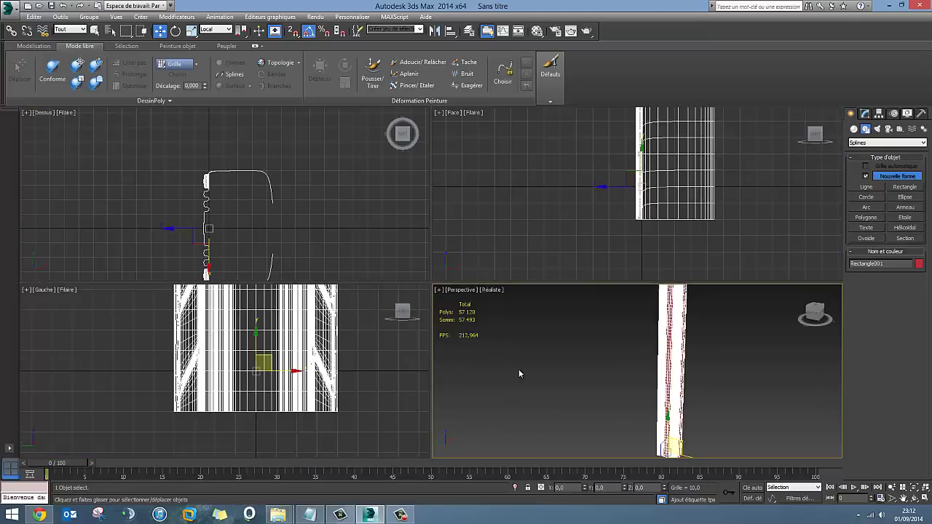
pyautogui.moveTo(219, 223)
pyautogui.mouseDown(button='middle')
pyautogui.moveTo(310, 189)
pyautogui.moveTo(319, 220)
pyautogui.mouseUp(button='middle')
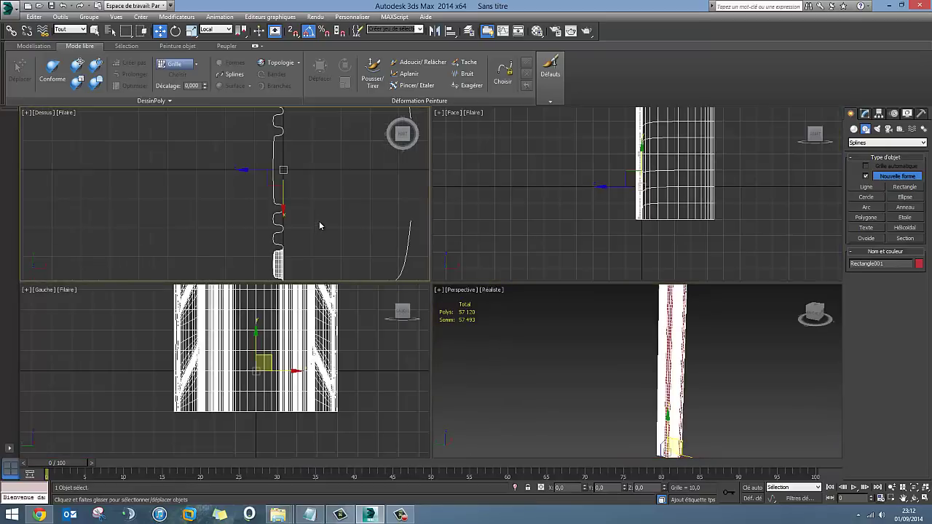
# Add a Courbure (Bend) modifier bending the strip about the X axis, around 29,5
pyautogui.press('t')
pyautogui.click(865, 114)
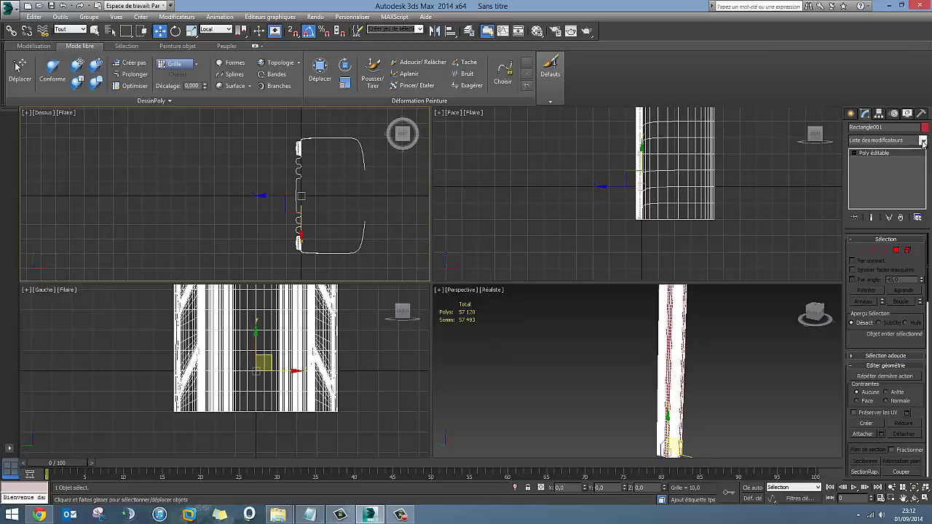
pyautogui.click(924, 139)
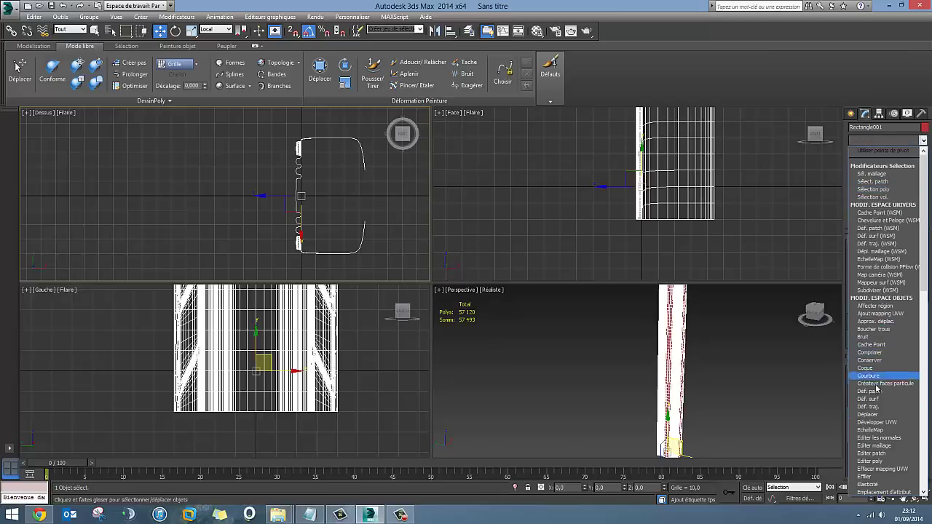
pyautogui.click(880, 378)
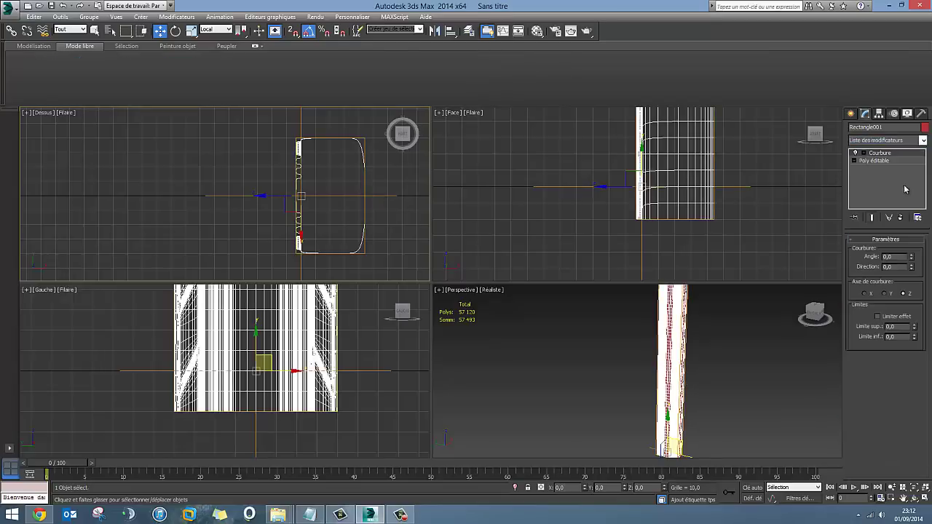
pyautogui.click(887, 293)
pyautogui.moveTo(914, 258); pyautogui.dragTo(913, 262)
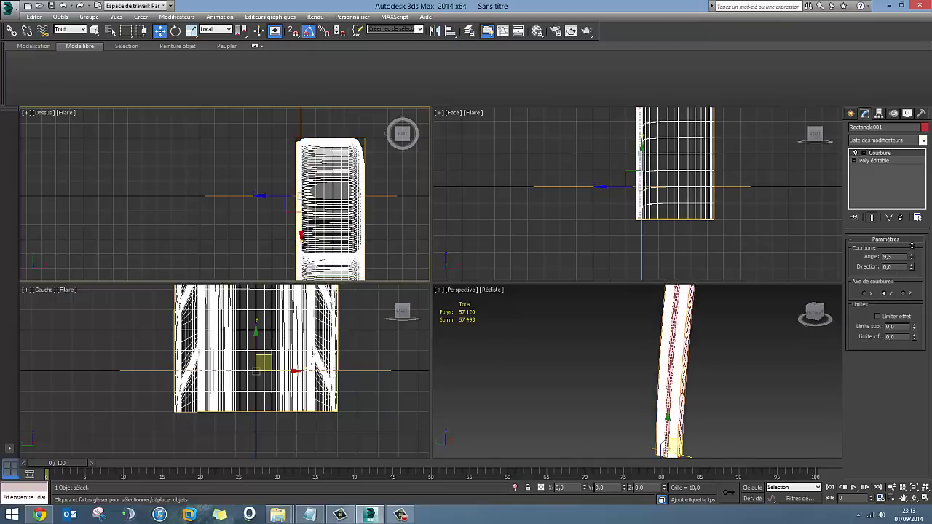
pyautogui.click(905, 294)
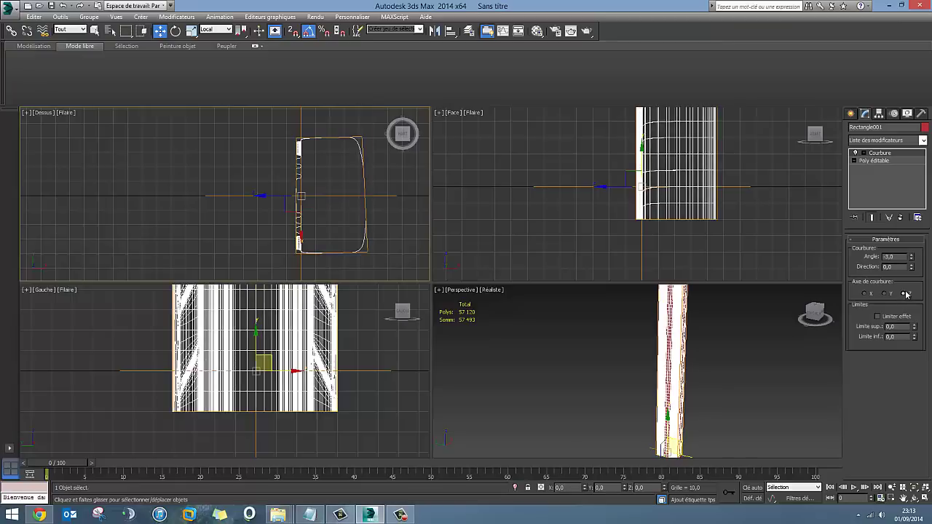
pyautogui.click(864, 294)
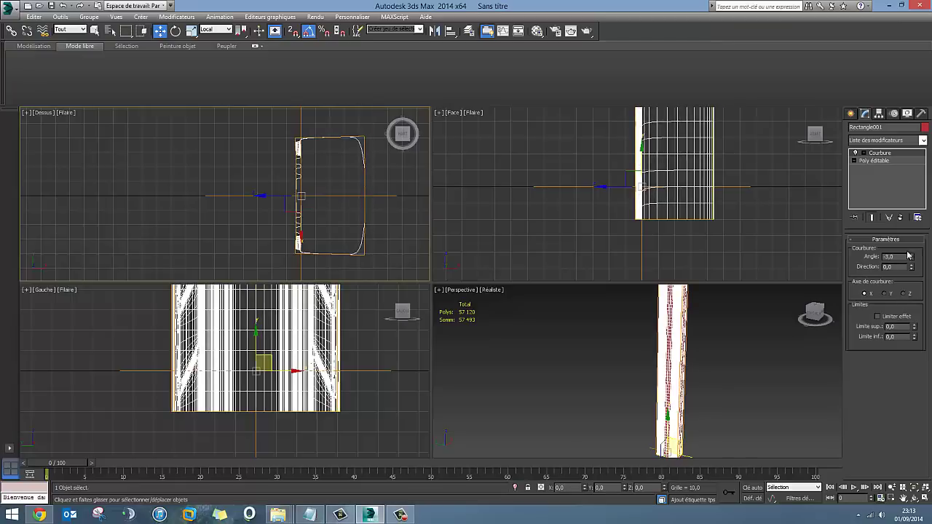
pyautogui.moveTo(914, 259); pyautogui.dragTo(908, 231)
# Frame the profile in a maximized, rolled Top view and ease the bend angle to 15,5
pyautogui.moveTo(352, 202); pyautogui.dragTo(331, 204, button='middle')
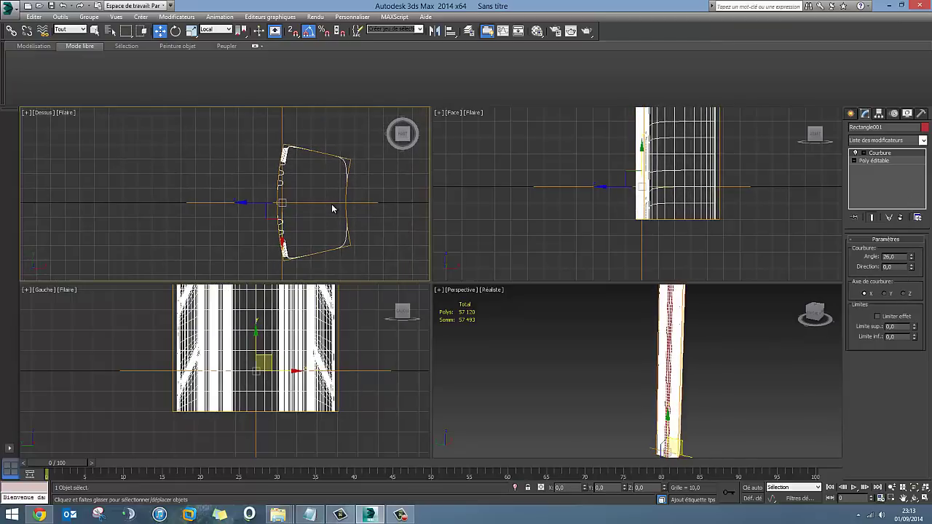
pyautogui.hotkey('alt', 'w')
pyautogui.moveTo(576, 285); pyautogui.dragTo(503, 260, button='middle')
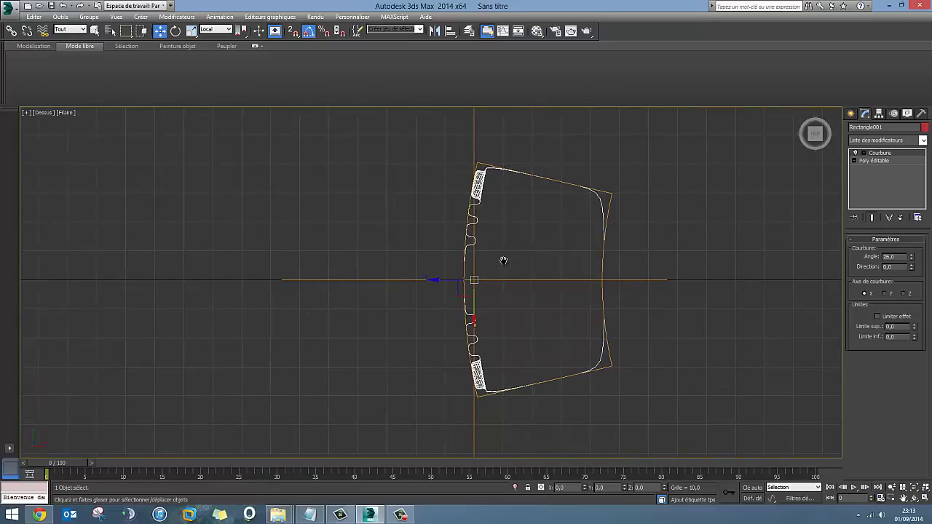
pyautogui.moveTo(815, 134)
pyautogui.click(834, 113)
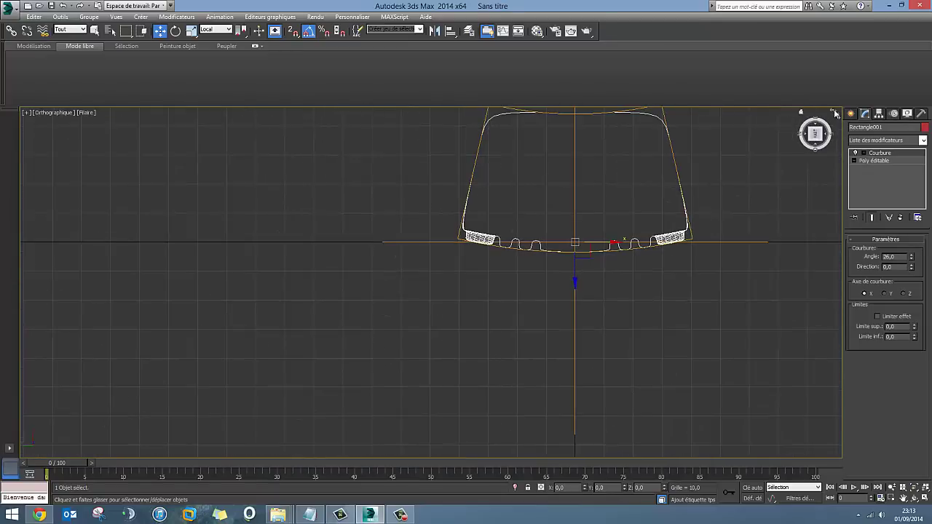
pyautogui.click(840, 115)
pyautogui.click(840, 116)
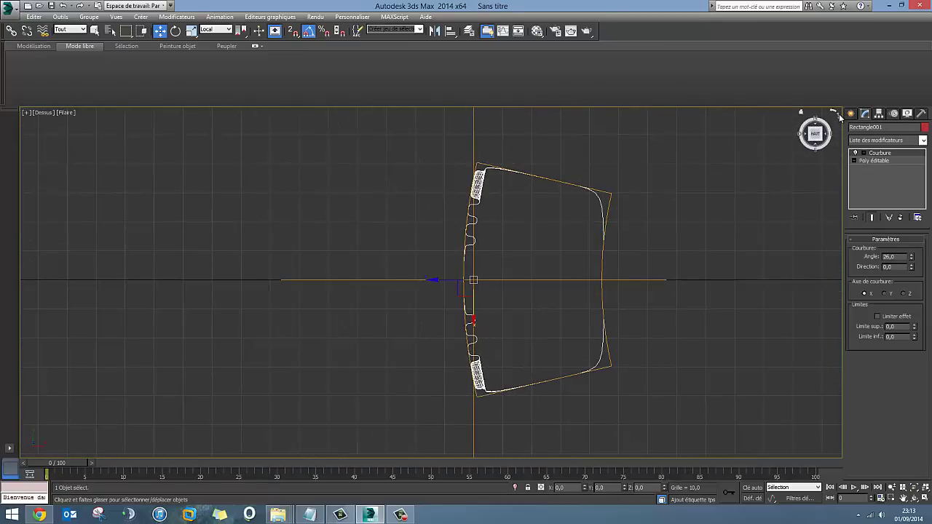
pyautogui.moveTo(460, 301); pyautogui.dragTo(502, 220, button='middle')
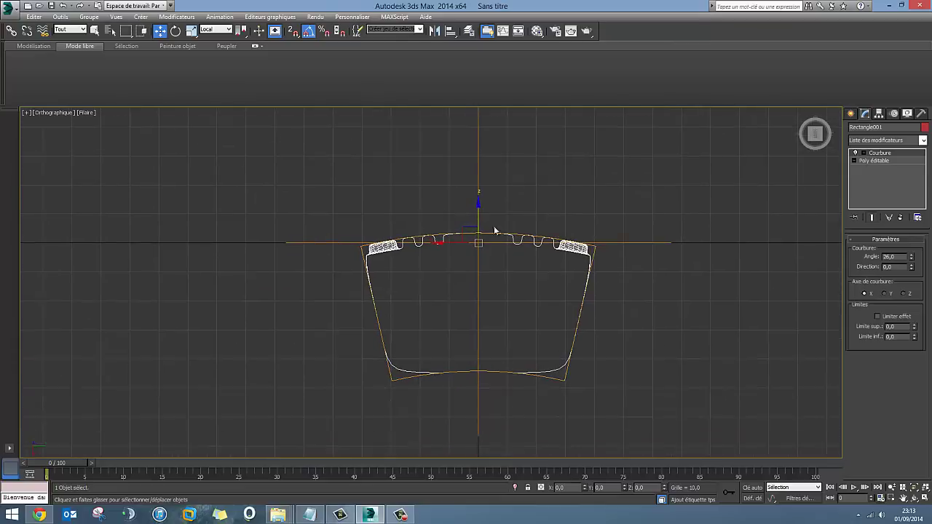
pyautogui.moveTo(911, 258); pyautogui.dragTo(906, 265)
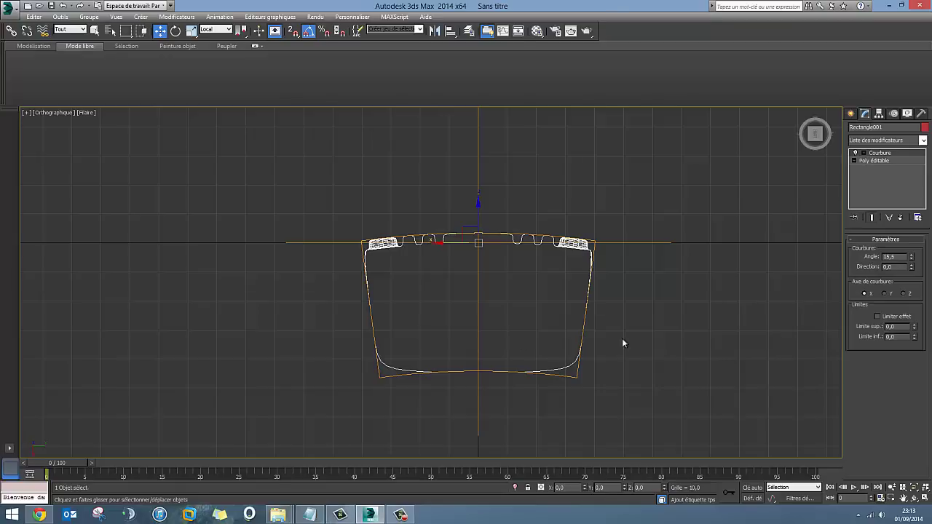
pyautogui.hotkey('alt', 'w')
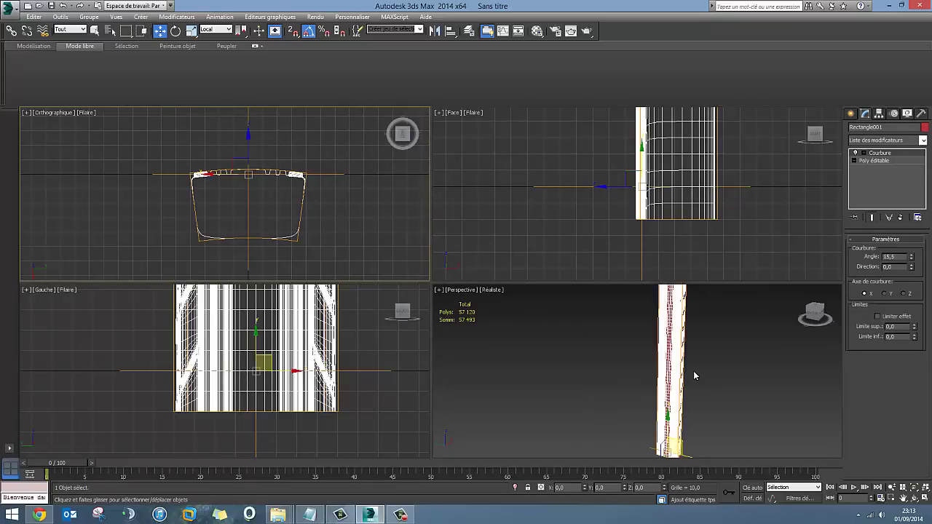
# Add a second Courbure bend with direction 90 and angle 360, then deselect to view the ring
pyautogui.rightClick(895, 158)
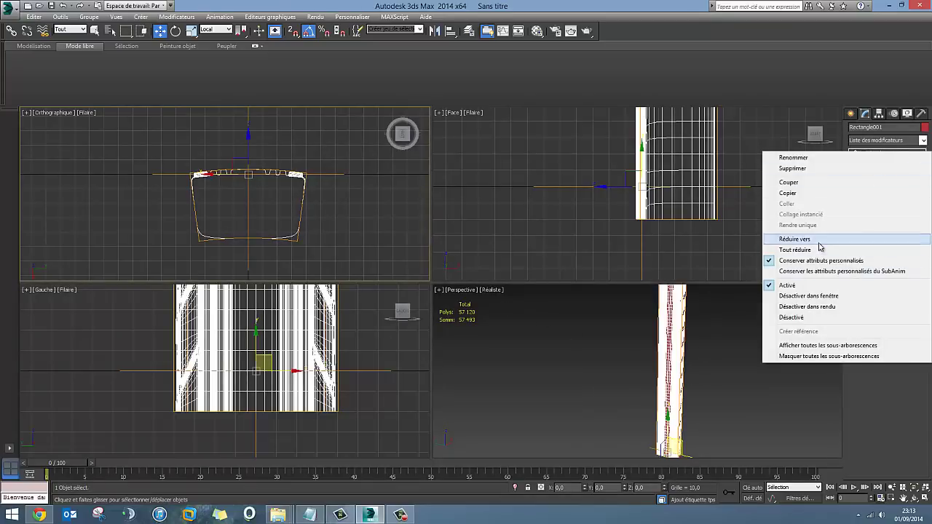
pyautogui.click(888, 141)
pyautogui.click(888, 140)
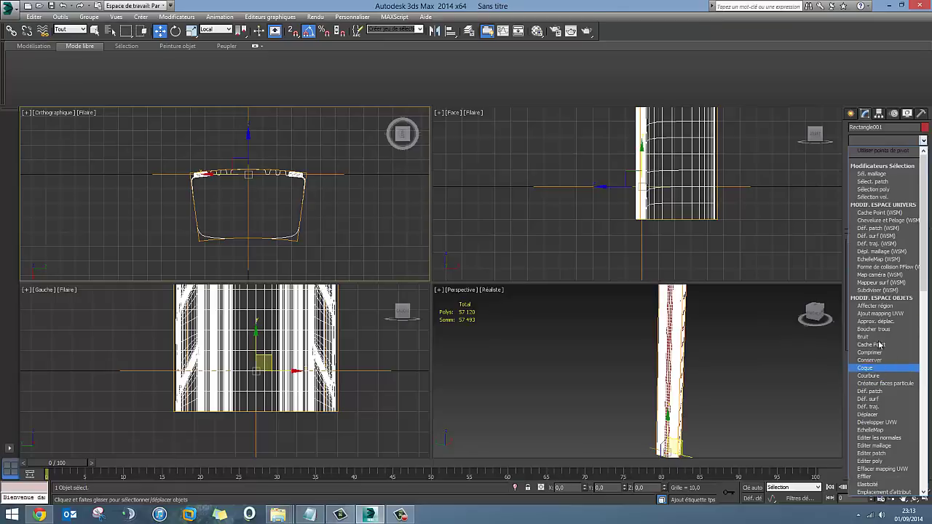
pyautogui.click(869, 376)
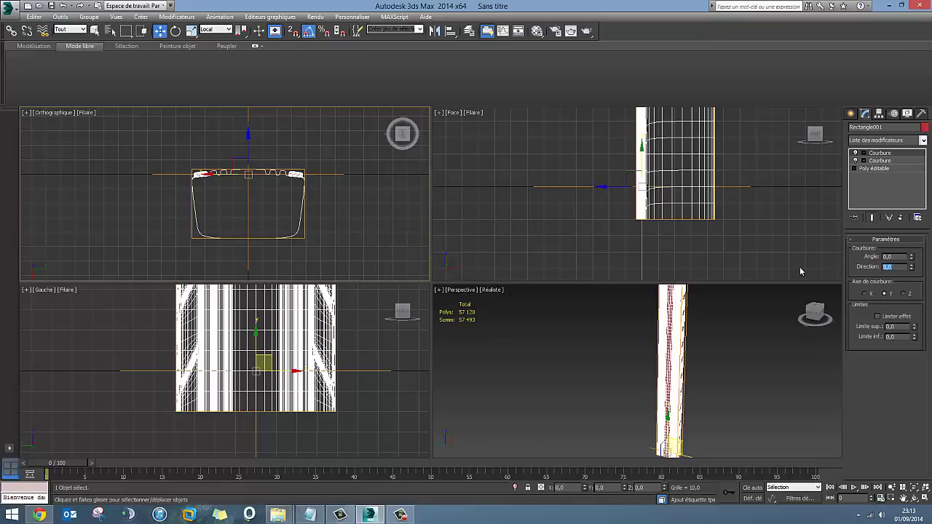
pyautogui.write('90')
pyautogui.press('Return')
pyautogui.moveTo(913, 258)
pyautogui.mouseDown()
pyautogui.moveTo(843, 39)
pyautogui.moveTo(892, 428)
pyautogui.moveTo(894, 293)
pyautogui.mouseUp()
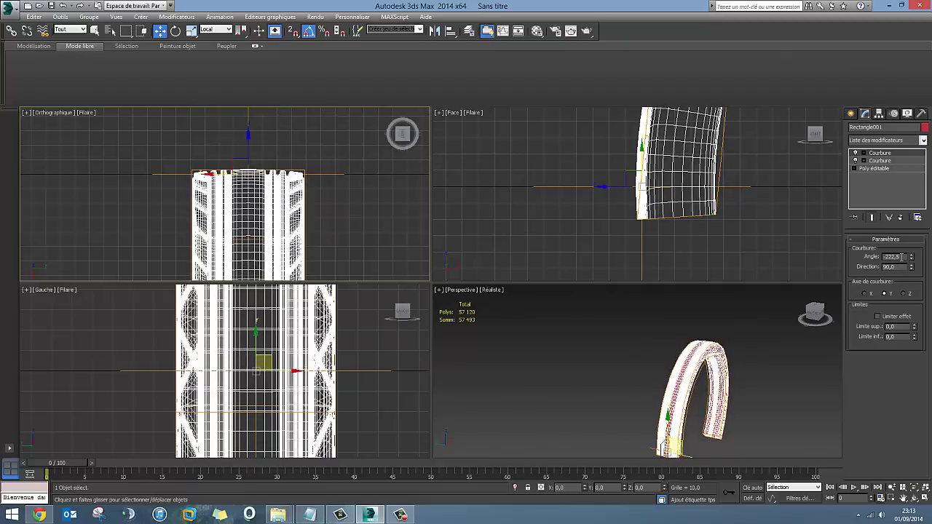
pyautogui.moveTo(902, 256); pyautogui.dragTo(840, 263)
pyautogui.write('360')
pyautogui.press('Return')
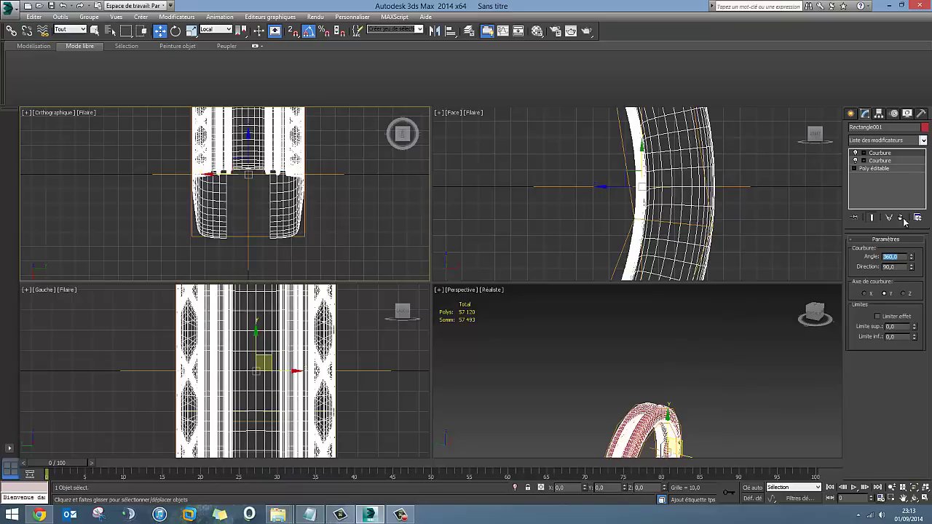
pyautogui.click(899, 256)
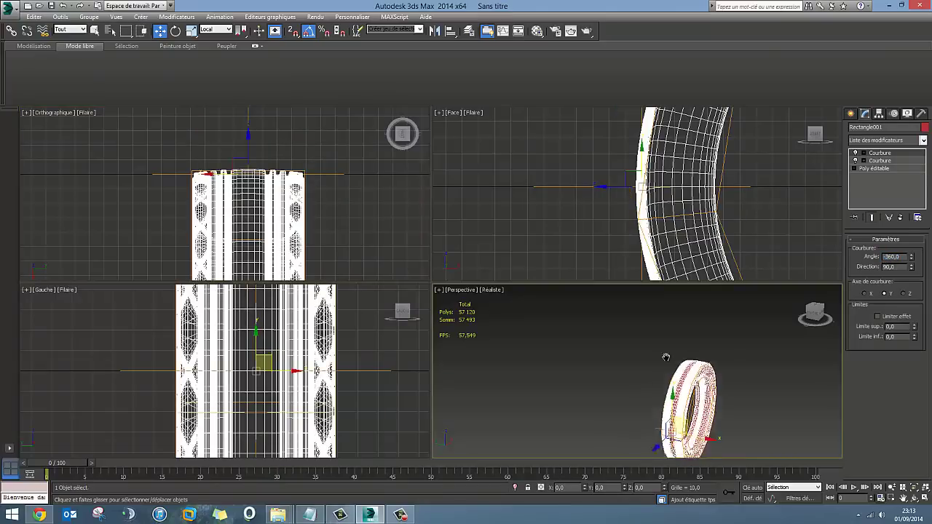
pyautogui.moveTo(683, 380)
pyautogui.keyDown('alt'); pyautogui.mouseDown(button='middle')
pyautogui.moveTo(673, 364)
pyautogui.moveTo(558, 383)
pyautogui.mouseUp(button='middle'); pyautogui.keyUp('alt')
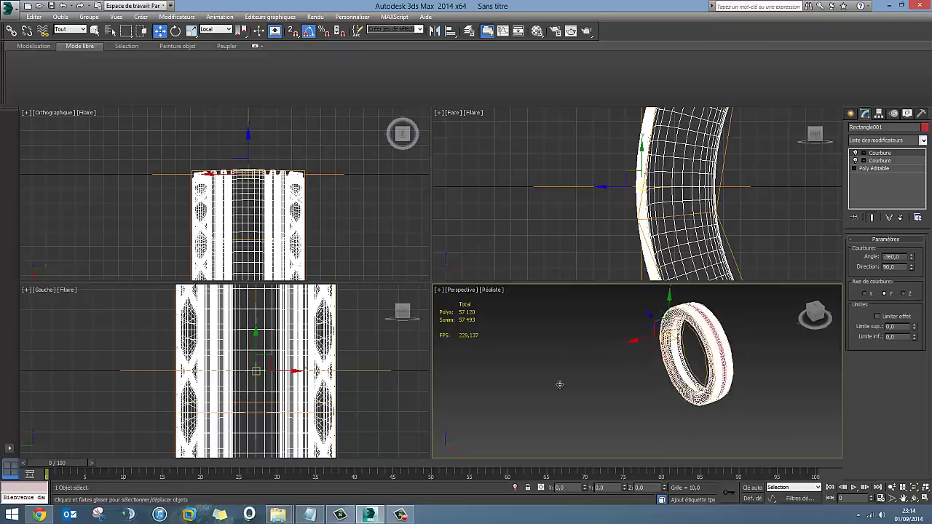
pyautogui.click(850, 113)
# Orbit and zoom around the red tire to see it edge-on
pyautogui.click(612, 368)
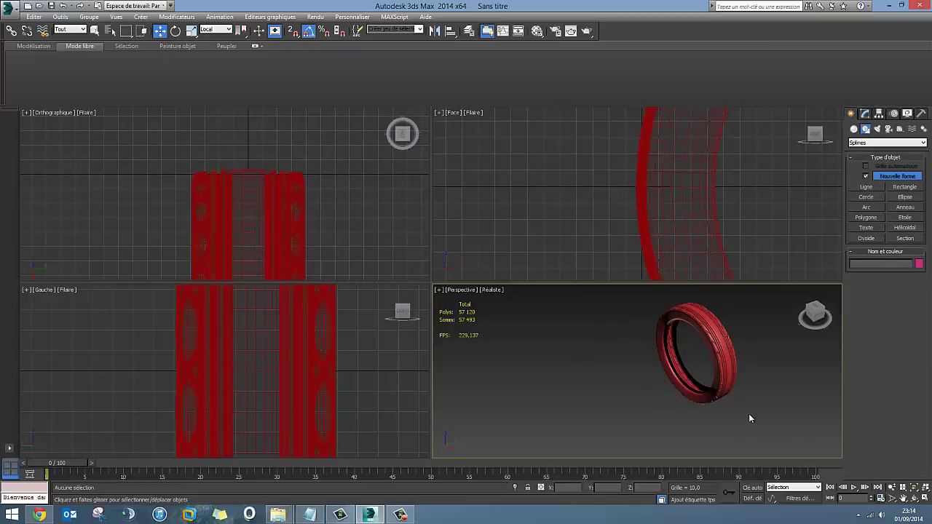
pyautogui.moveTo(633, 368)
pyautogui.keyDown('alt'); pyautogui.mouseDown(button='middle')
pyautogui.moveTo(487, 354)
pyautogui.moveTo(591, 358)
pyautogui.moveTo(641, 389)
pyautogui.moveTo(537, 376)
pyautogui.mouseUp(button='middle'); pyautogui.keyUp('alt')
pyautogui.scroll(5, 619, 363)
pyautogui.click(620, 364)
pyautogui.click(598, 375)
pyautogui.moveTo(597, 375)
pyautogui.keyDown('alt'); pyautogui.mouseDown(button='middle')
pyautogui.moveTo(710, 385)
pyautogui.moveTo(591, 406)
pyautogui.moveTo(531, 364)
pyautogui.moveTo(481, 300)
pyautogui.moveTo(616, 304)
pyautogui.mouseUp(button='middle'); pyautogui.keyUp('alt')
pyautogui.scroll(-3, 702, 384)
# Maximize the Perspective view and orbit to an oblique view of the whole ring
pyautogui.hotkey('alt', 'w')
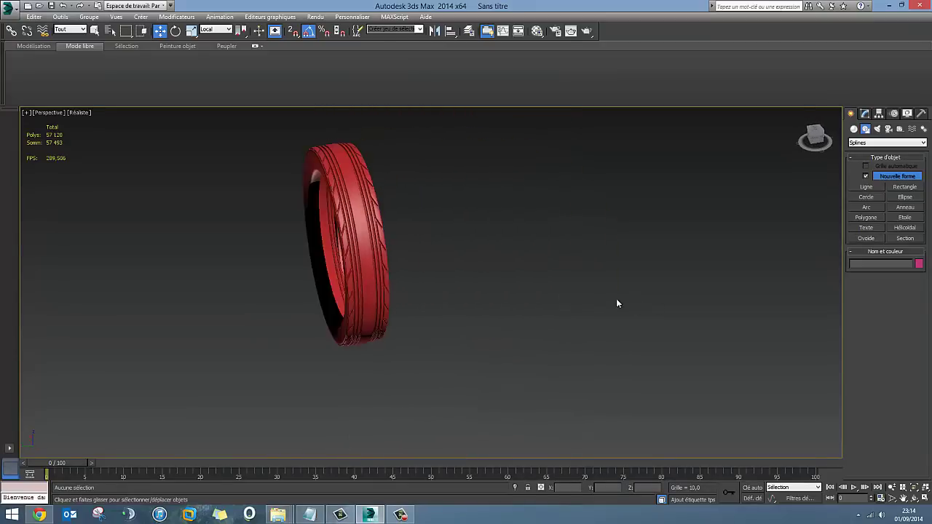
pyautogui.moveTo(437, 291)
pyautogui.keyDown('alt'); pyautogui.mouseDown(button='middle')
pyautogui.moveTo(485, 327)
pyautogui.moveTo(539, 246)
pyautogui.moveTo(430, 252)
pyautogui.moveTo(483, 276)
pyautogui.moveTo(379, 243)
pyautogui.mouseUp(button='middle'); pyautogui.keyUp('alt')
pyautogui.click(485, 327)
pyautogui.click(431, 252)
pyautogui.scroll(5, 468, 248)
pyautogui.moveTo(470, 255)
pyautogui.keyDown('alt'); pyautogui.mouseDown(button='middle')
pyautogui.moveTo(340, 286)
pyautogui.moveTo(225, 258)
pyautogui.moveTo(291, 250)
pyautogui.moveTo(427, 266)
pyautogui.moveTo(391, 265)
pyautogui.mouseUp(button='middle'); pyautogui.keyUp('alt')
pyautogui.scroll(-3, 364, 301)
pyautogui.scroll(-2, 375, 298)
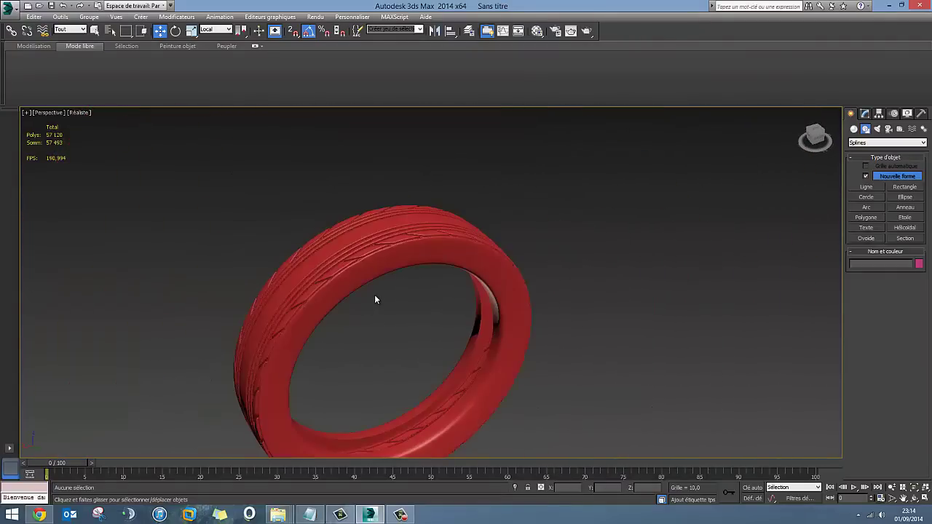
pyautogui.moveTo(375, 298)
pyautogui.keyDown('alt'); pyautogui.mouseDown(button='middle')
pyautogui.moveTo(337, 258)
pyautogui.moveTo(370, 277)
pyautogui.moveTo(467, 230)
pyautogui.moveTo(561, 236)
pyautogui.moveTo(657, 282)
pyautogui.moveTo(711, 274)
pyautogui.moveTo(560, 240)
pyautogui.moveTo(589, 263)
pyautogui.moveTo(626, 237)
pyautogui.moveTo(594, 246)
pyautogui.mouseUp(button='middle'); pyautogui.keyUp('alt')
pyautogui.scroll(-2, 357, 271)
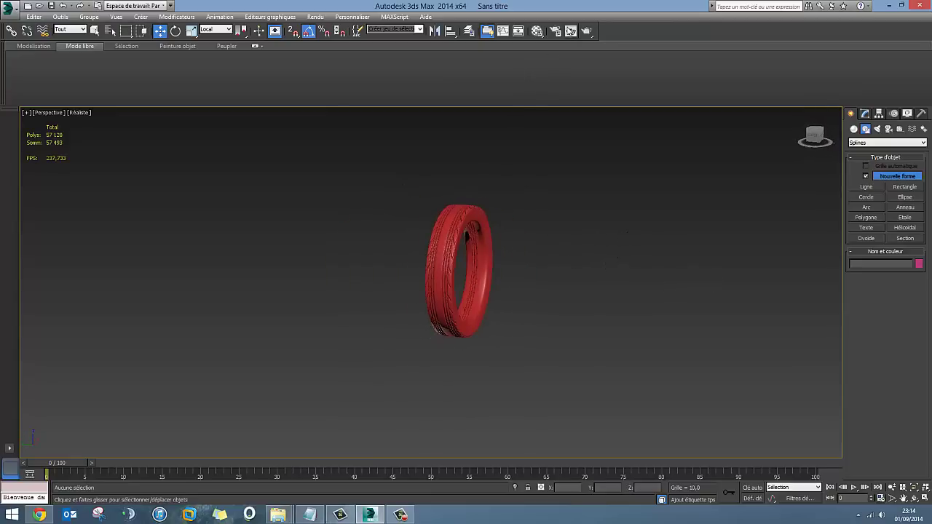
# Compare with the earlier three-tire render, then pan along the tread and centre the tire
pyautogui.hotkey('shift', 'q')
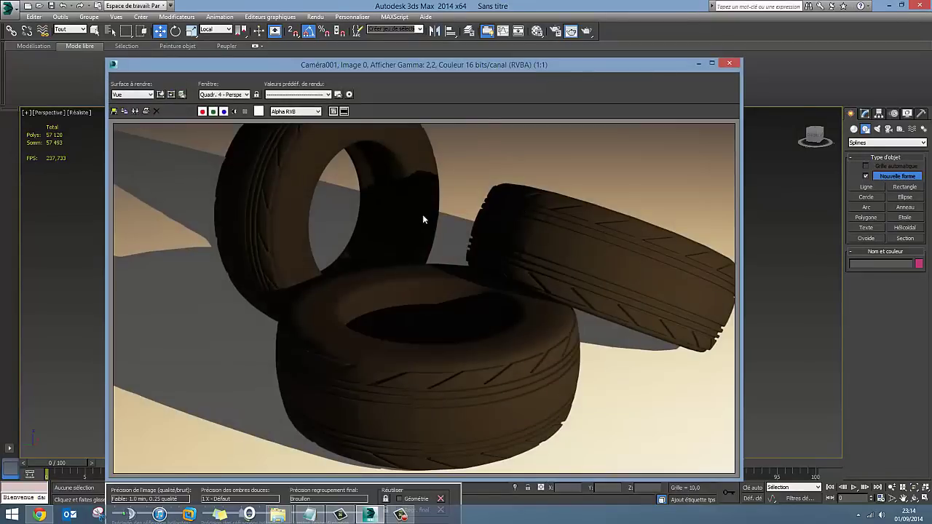
pyautogui.click(737, 67)
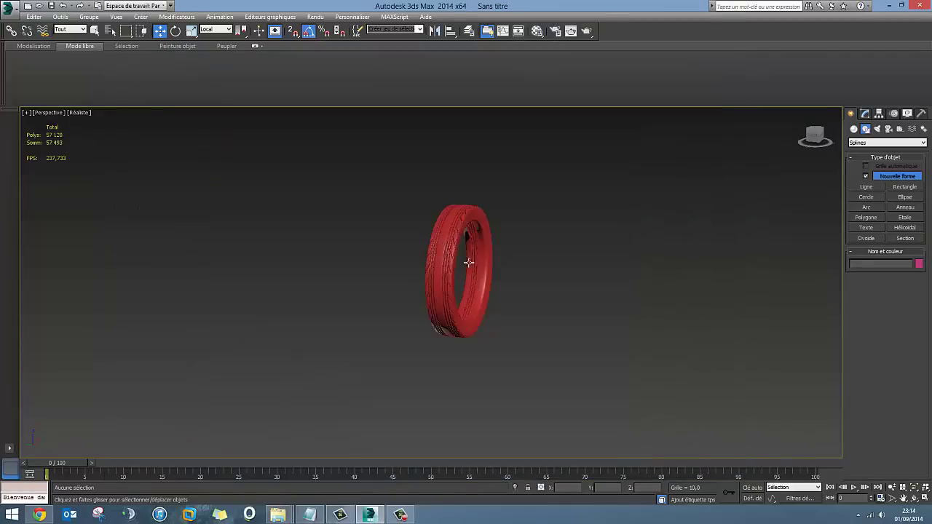
pyautogui.scroll(1, 459, 265)
pyautogui.scroll(5, 444, 268)
pyautogui.scroll(2, 430, 267)
pyautogui.click(427, 266)
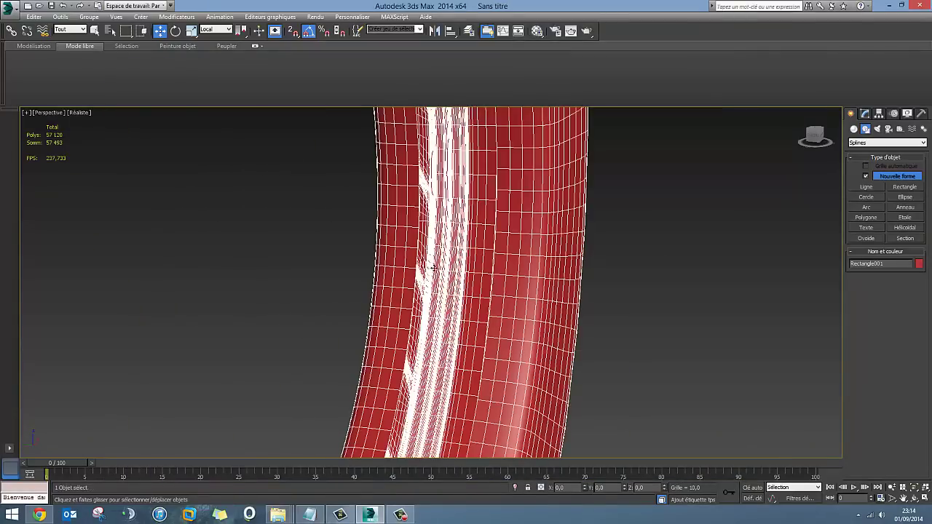
pyautogui.moveTo(418, 276); pyautogui.dragTo(225, 206, button='middle')
pyautogui.scroll(-3, 211, 218)
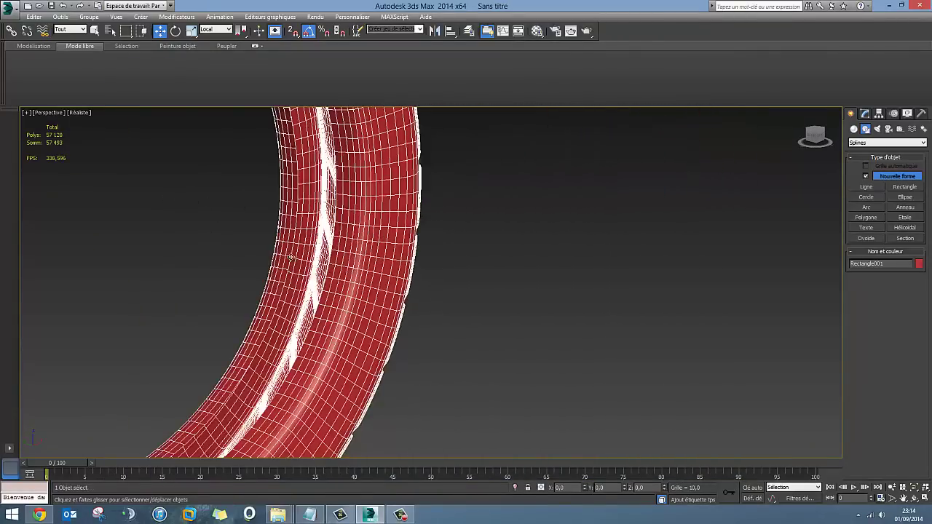
pyautogui.scroll(-4, 204, 233)
pyautogui.click(421, 252)
pyautogui.moveTo(418, 254)
pyautogui.mouseDown(button='middle')
pyautogui.moveTo(543, 261)
pyautogui.moveTo(524, 277)
pyautogui.mouseUp(button='middle')
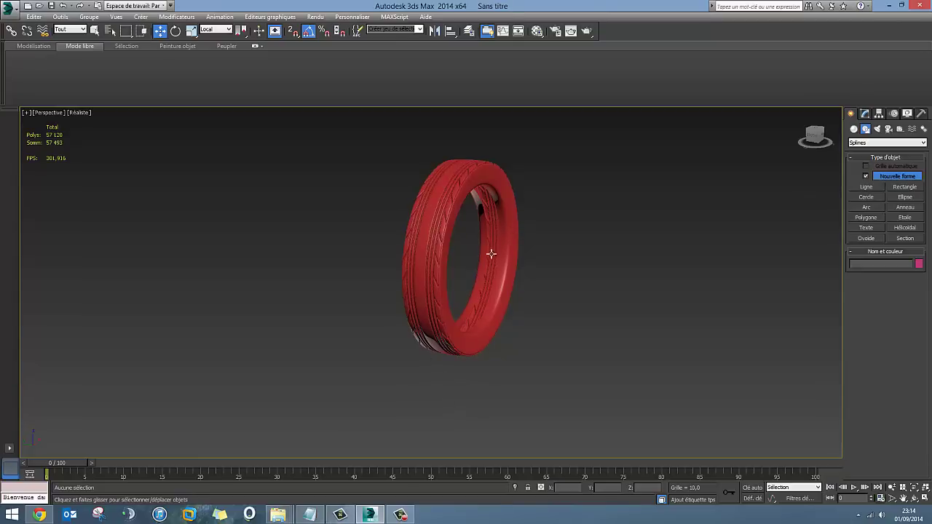
# Collapse the tire's two bends into its editable poly with Tout réduire
pyautogui.click(866, 114)
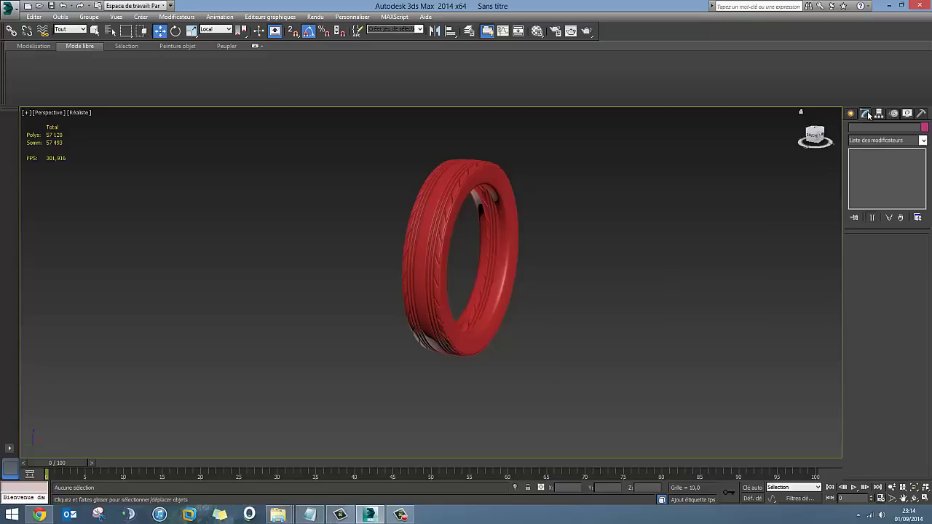
pyautogui.click(468, 194)
pyautogui.rightClick(878, 158)
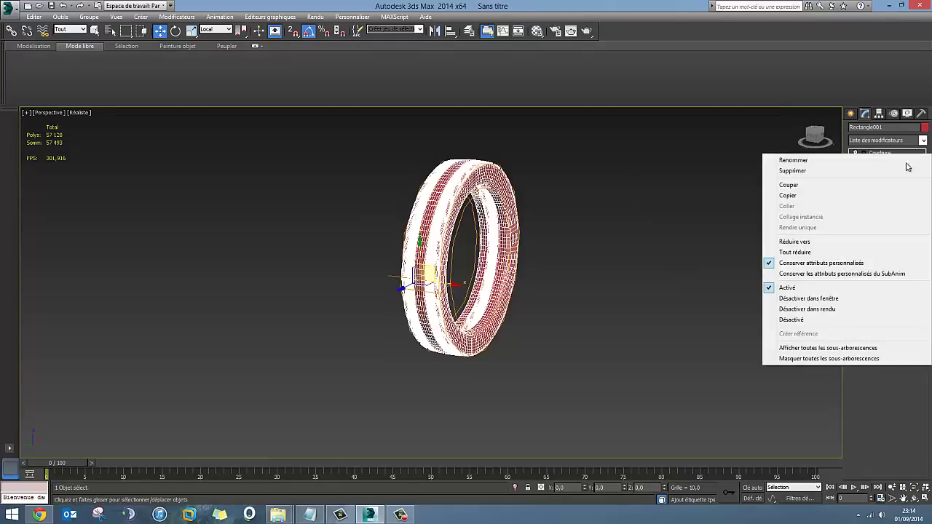
pyautogui.click(796, 253)
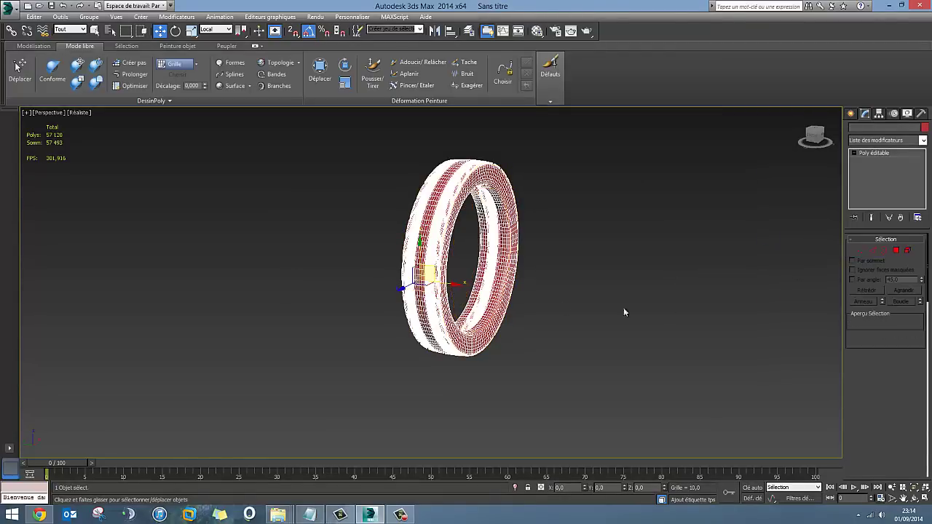
# Add a Coque (Shell) modifier with 0,01 inner amount to thicken the tire
pyautogui.click(598, 204)
pyautogui.click(499, 263)
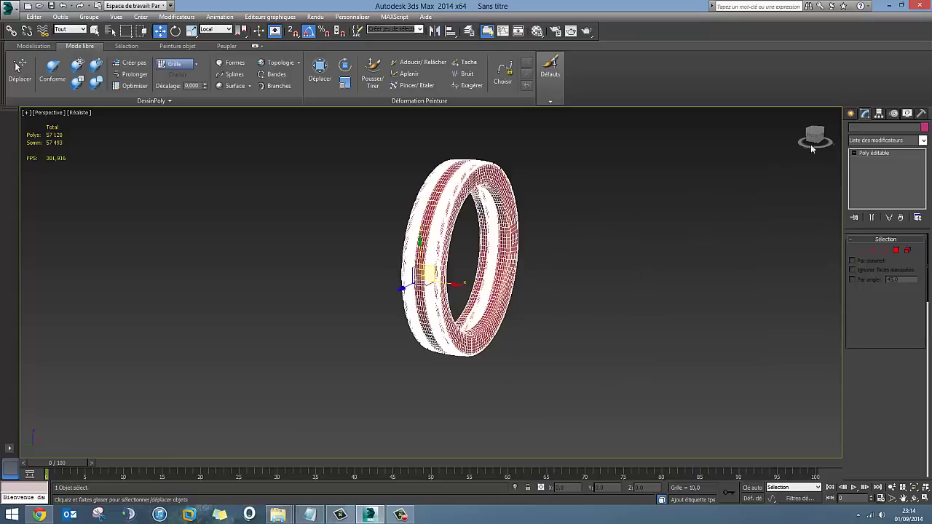
pyautogui.click(924, 142)
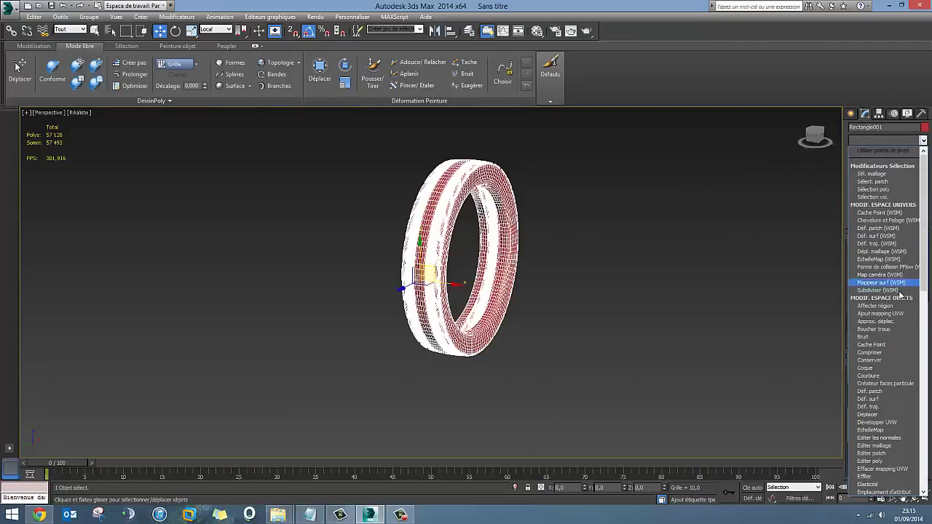
pyautogui.click(874, 368)
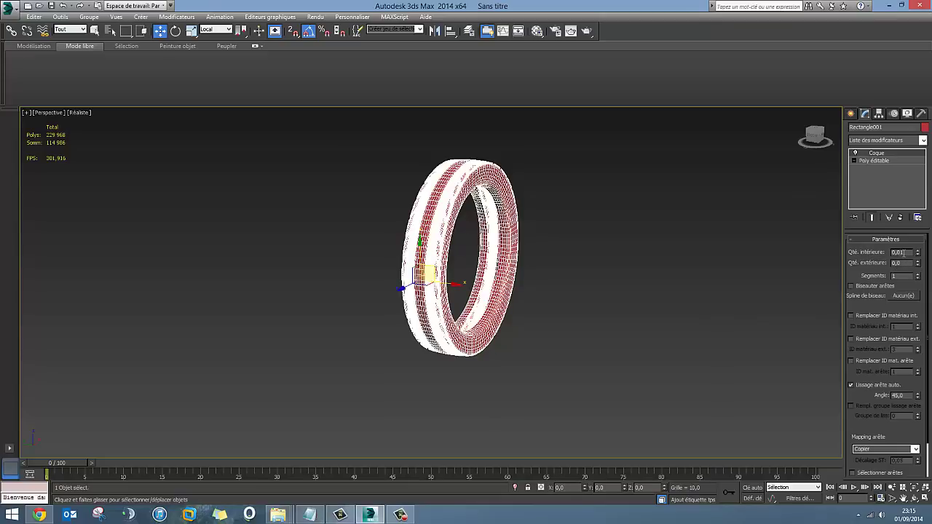
pyautogui.click(594, 204)
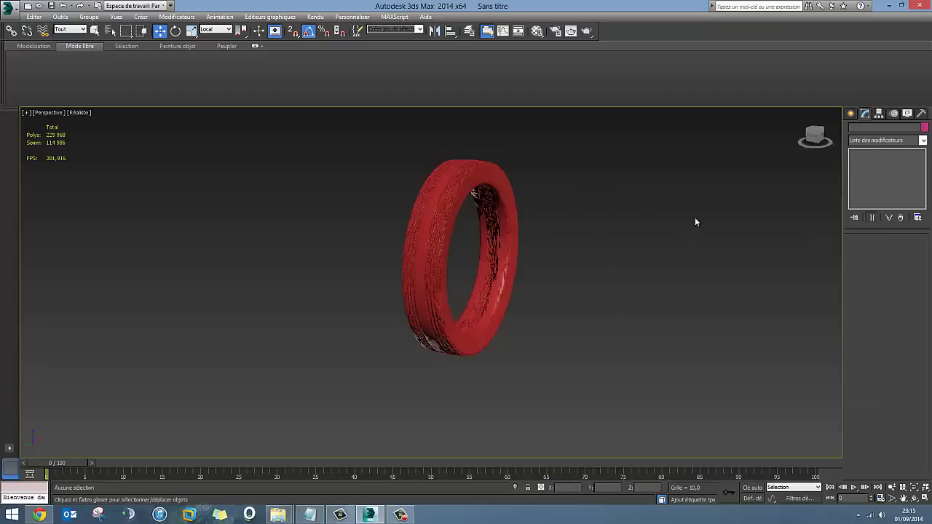
# Test-render the Perspective view with mental ray, then close the rendered frame
pyautogui.click(850, 114)
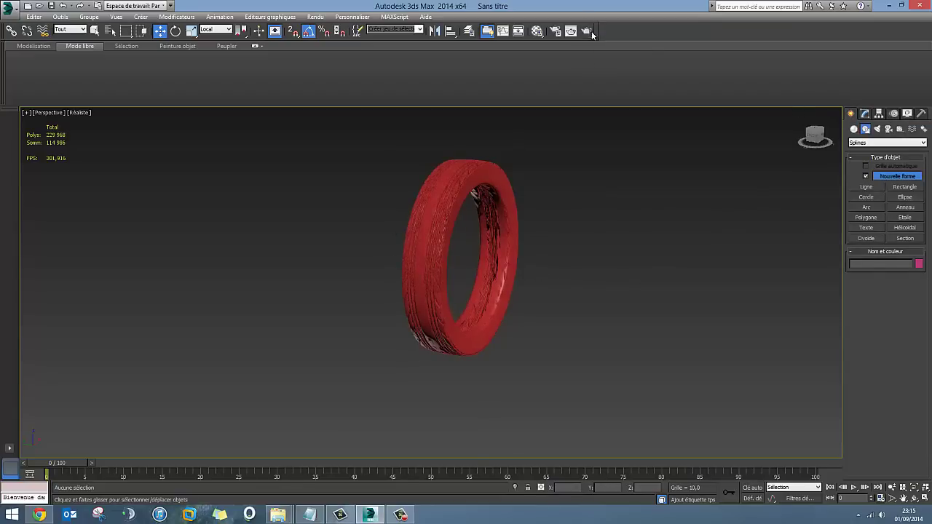
pyautogui.click(555, 30)
pyautogui.moveTo(481, 133); pyautogui.dragTo(467, 287)
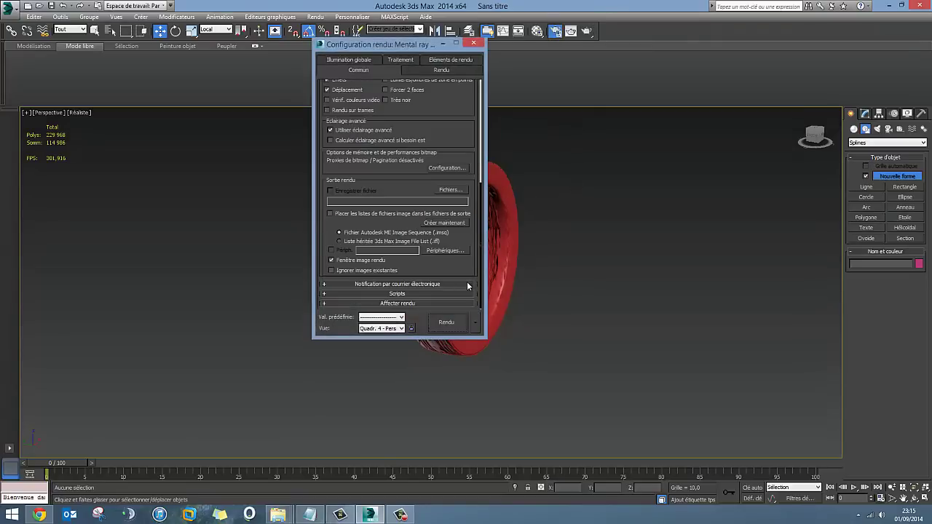
pyautogui.click(473, 43)
pyautogui.click(586, 31)
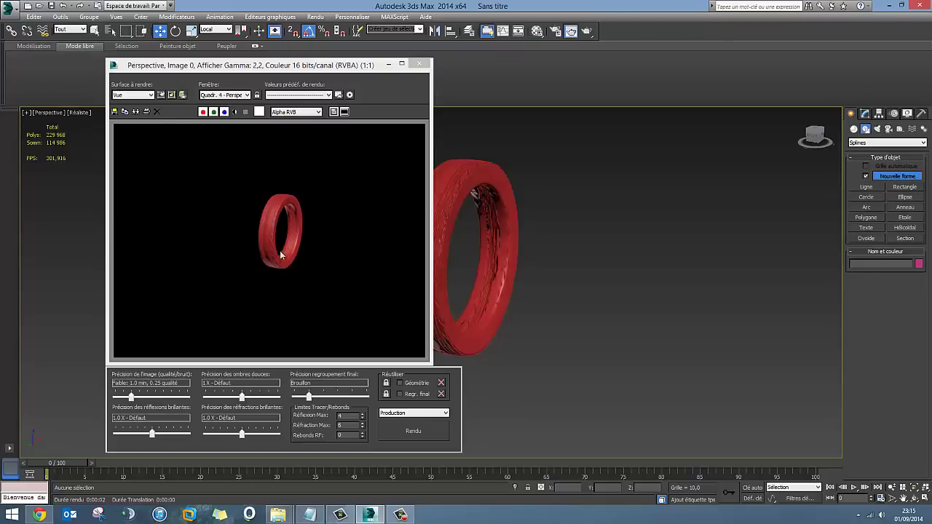
pyautogui.click(419, 64)
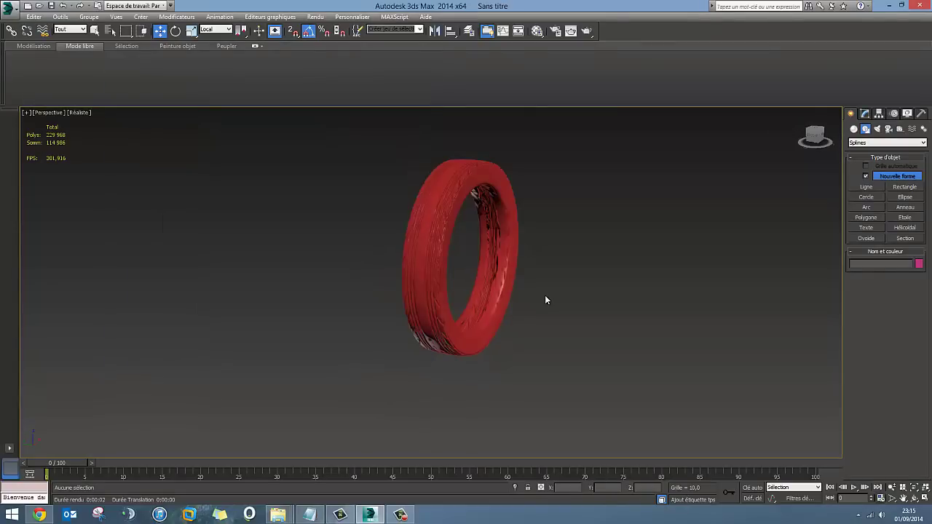